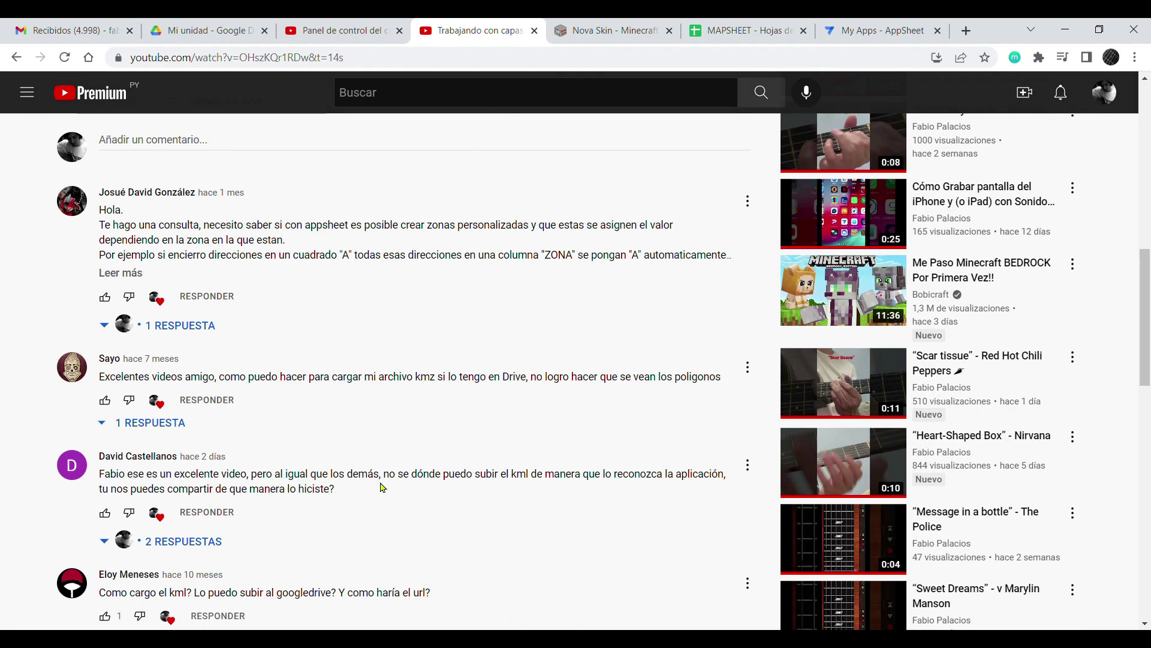
Step: Examine the YouTube comment asking where to upload a KML file the app recognizes, and expand its replies
{"action": "left_click_drag", "start_coordinate": [451, 481], "coordinate": [734, 484]}
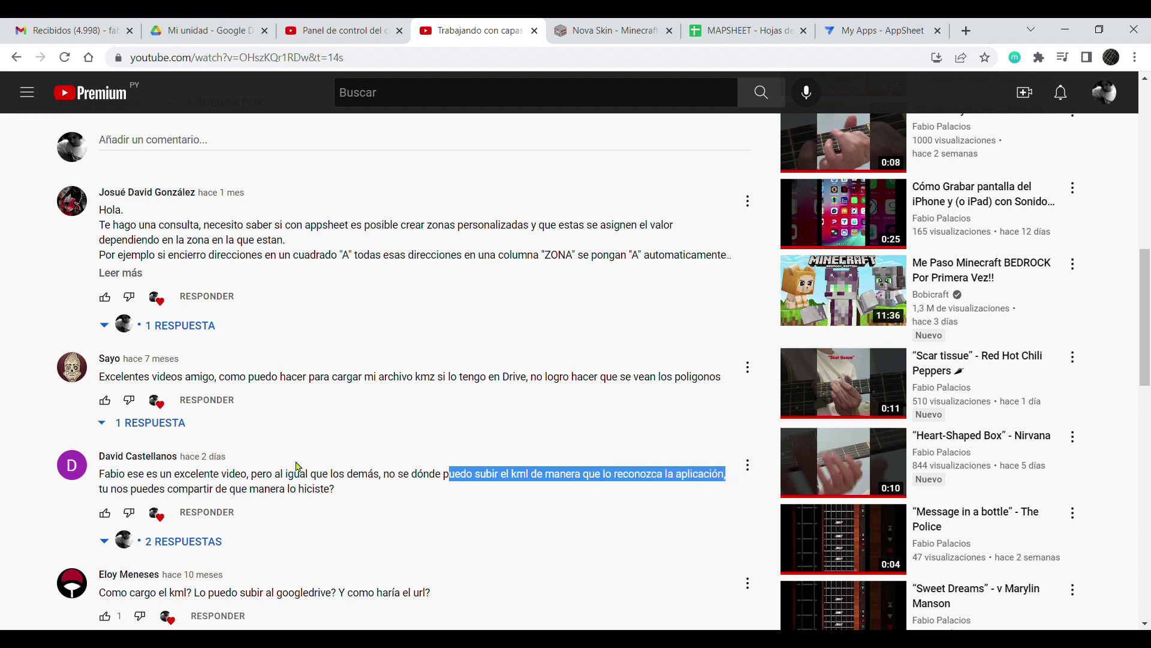
{"action": "left_click", "coordinate": [185, 542]}
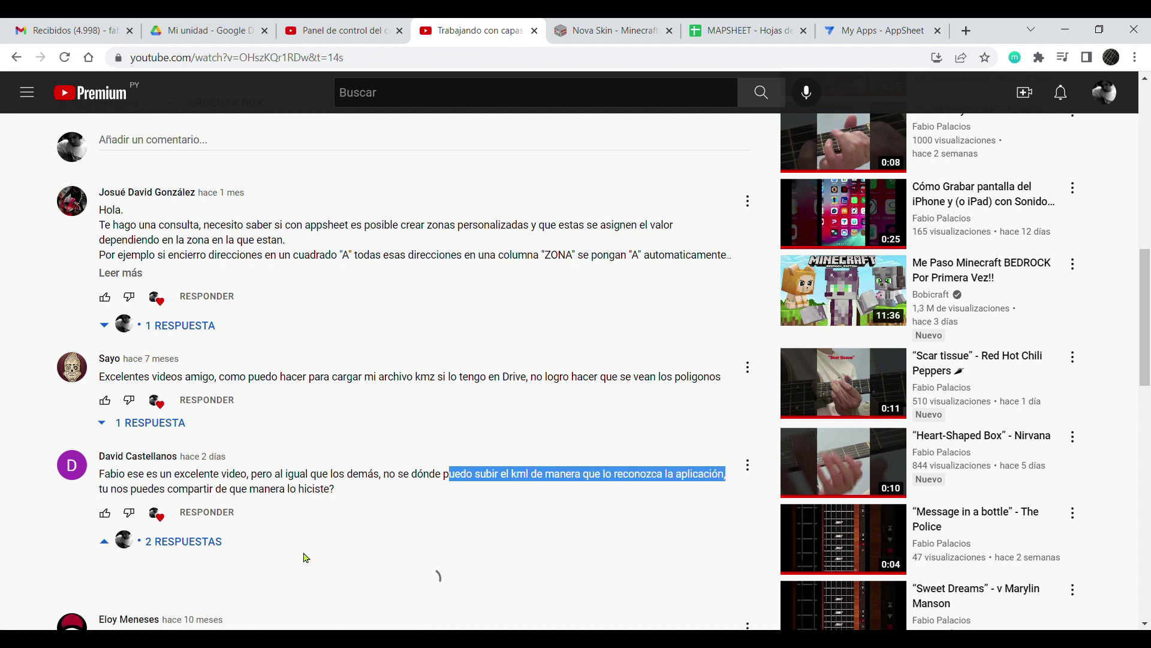
{"action": "left_click_drag", "start_coordinate": [442, 592], "coordinate": [389, 569]}
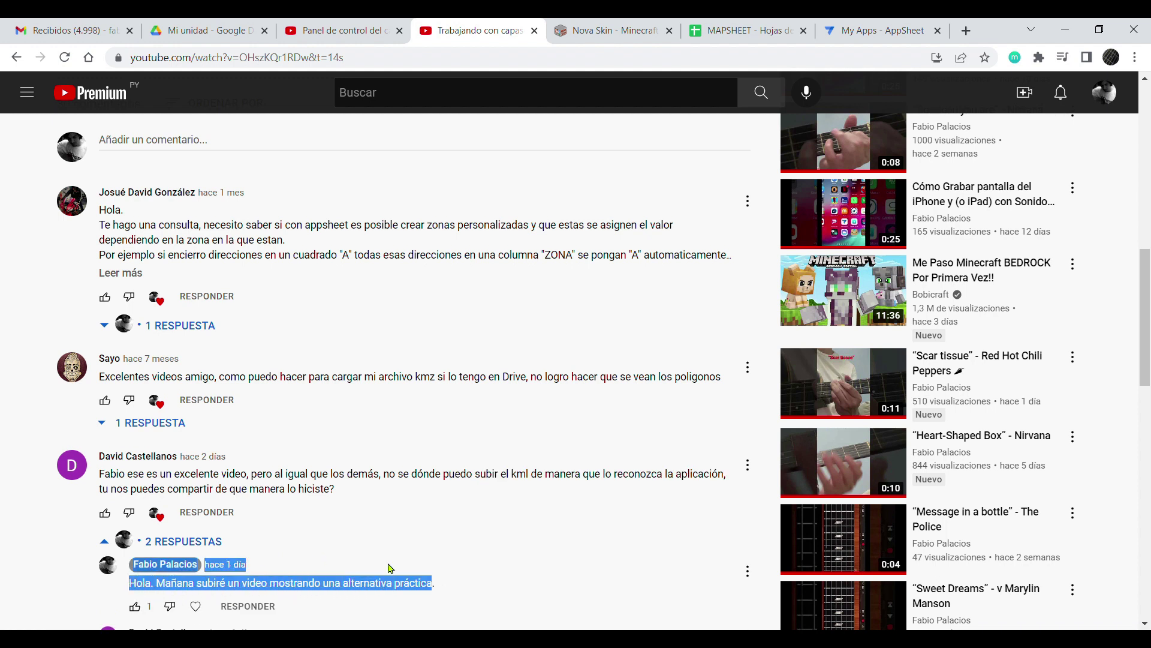
{"action": "left_click", "coordinate": [473, 560]}
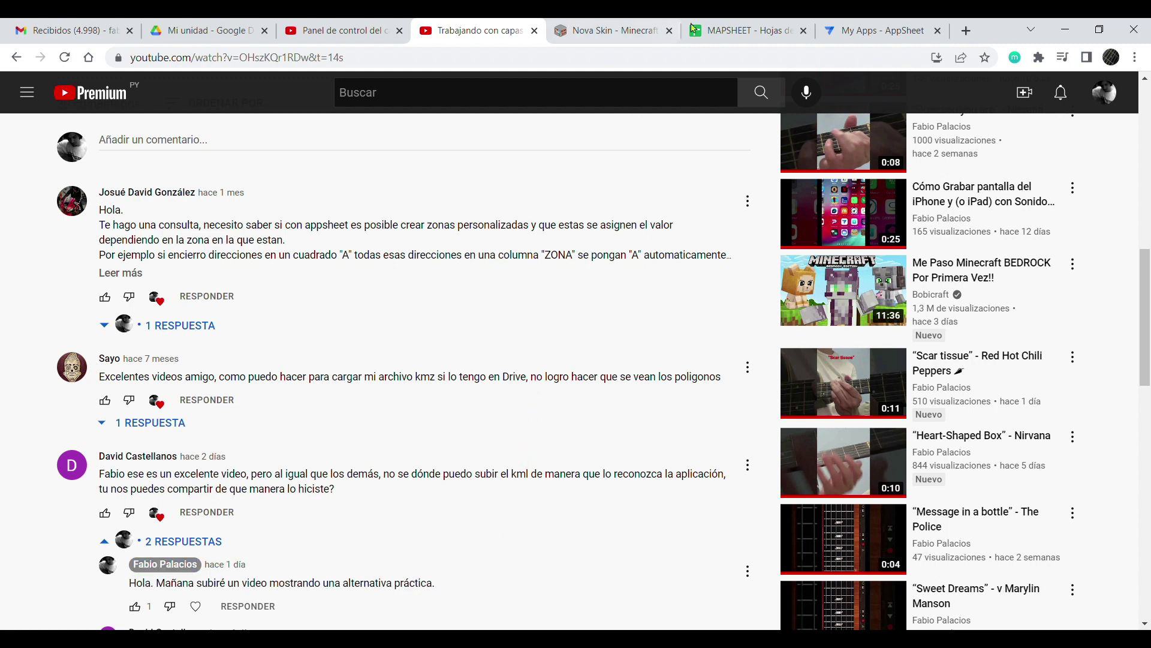
Step: Switch to the MAPSHEET spreadsheet in Google Sheets and examine its title and the header cells from ID to FOTO
{"action": "left_click", "coordinate": [738, 28]}
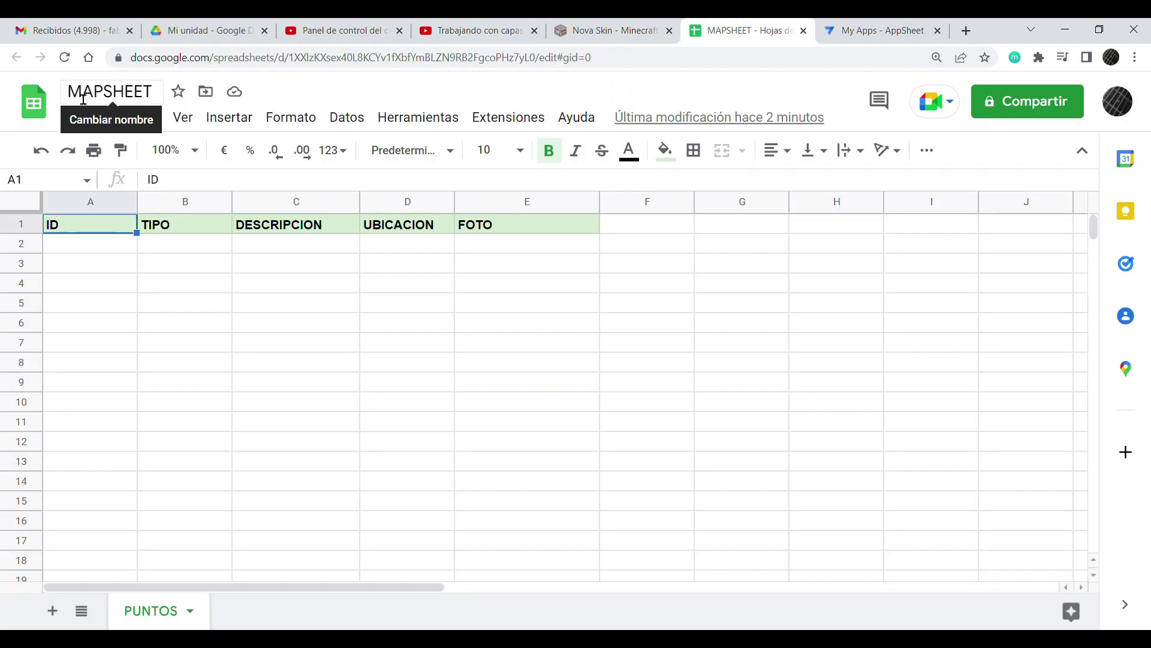
{"action": "left_click", "coordinate": [160, 103]}
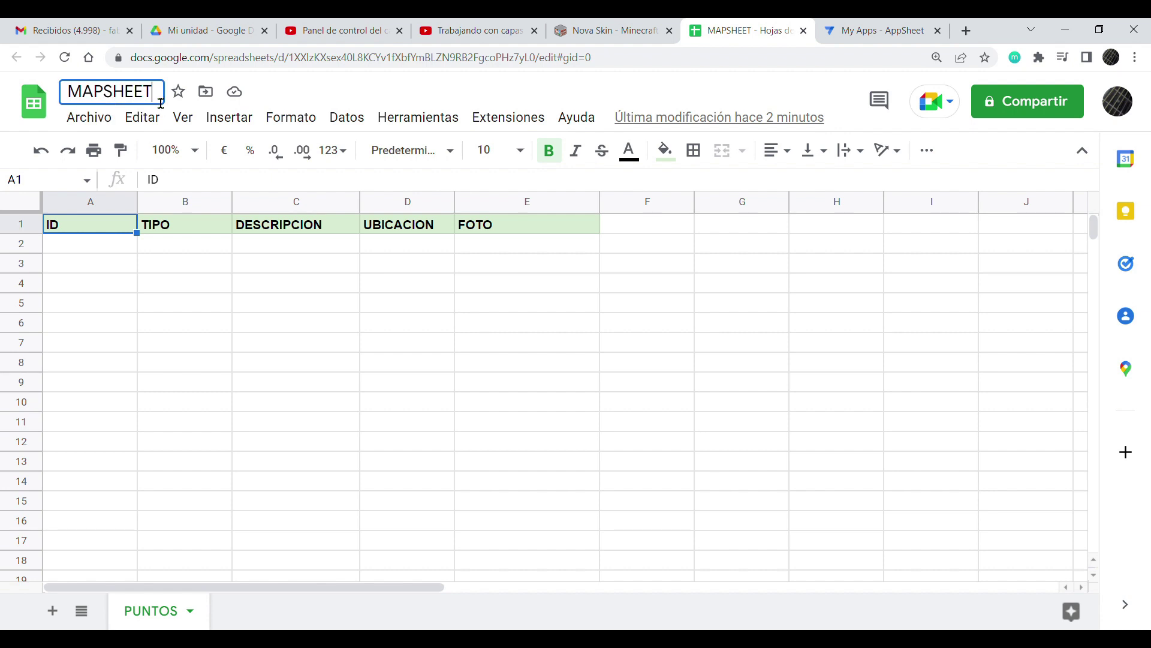
{"action": "left_click", "coordinate": [91, 230]}
{"action": "left_click", "coordinate": [159, 229]}
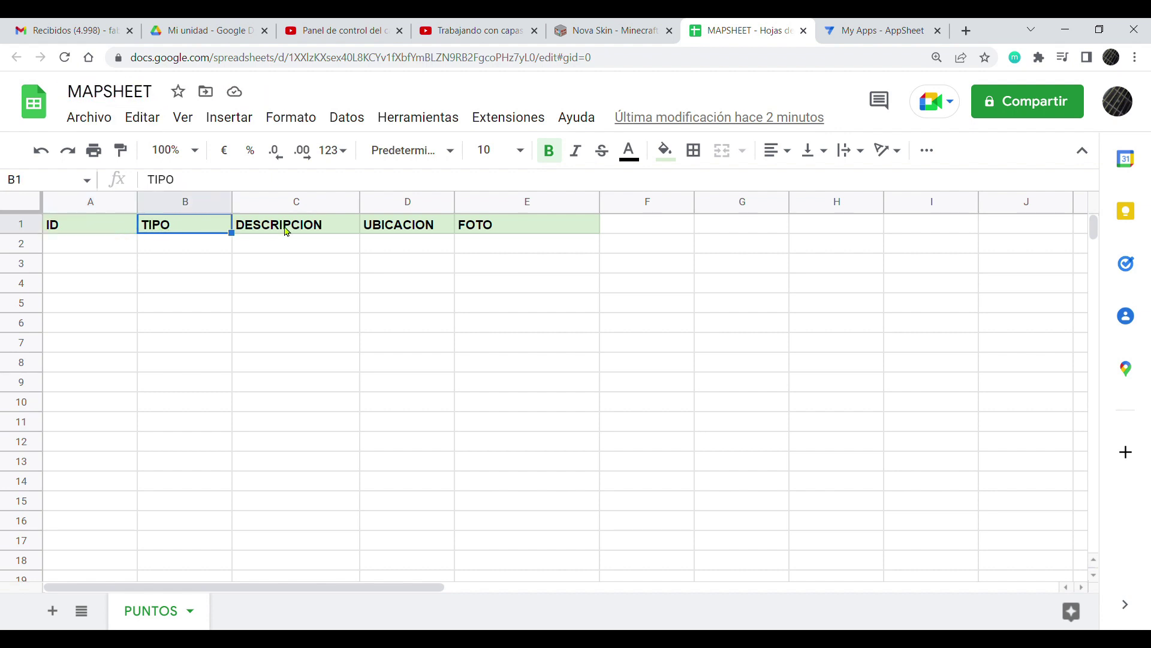
{"action": "left_click", "coordinate": [291, 231]}
{"action": "left_click", "coordinate": [417, 236]}
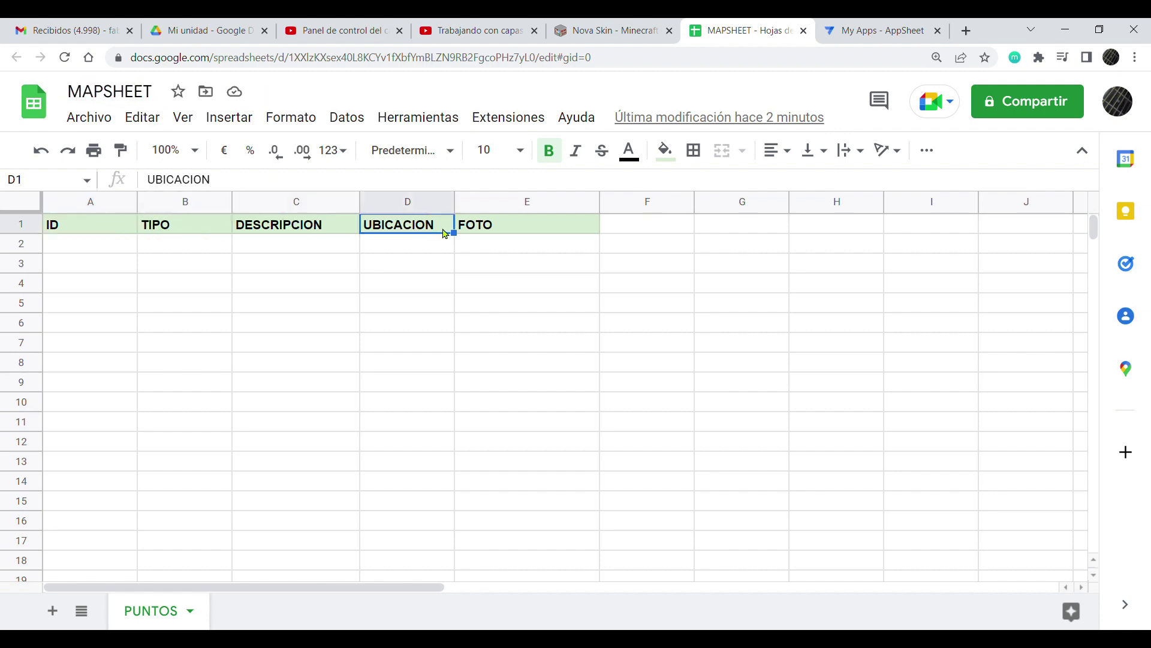
{"action": "left_click", "coordinate": [509, 233]}
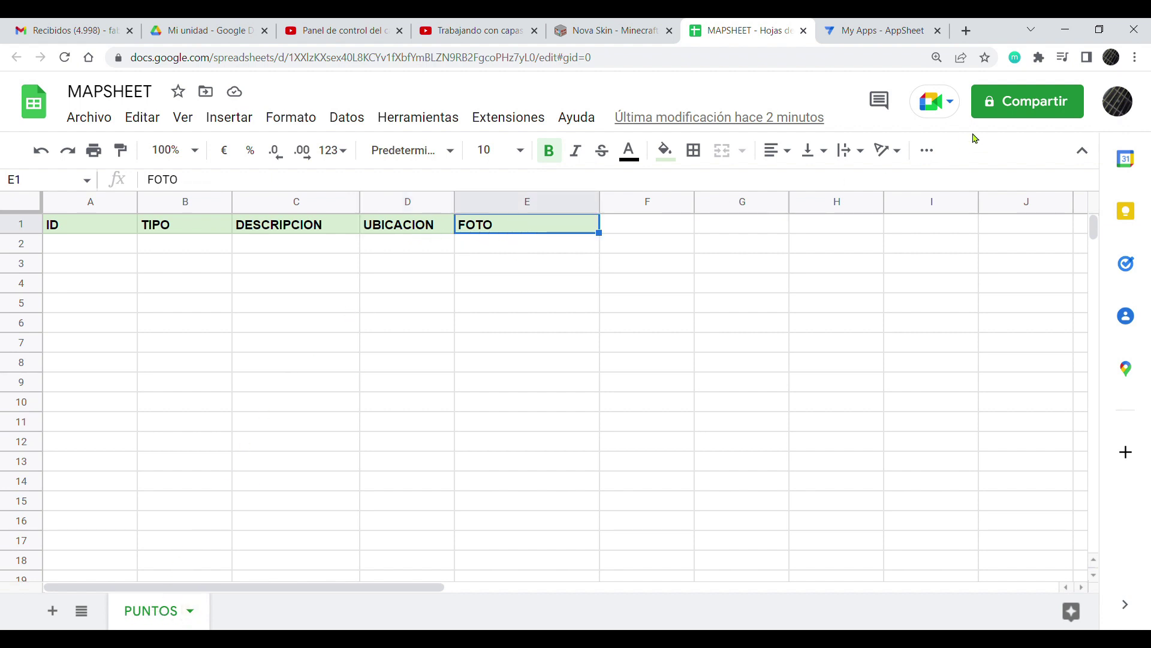
Step: Switch to AppSheet and start a new app from your own data, naming it MAPAS
{"action": "left_click", "coordinate": [867, 32]}
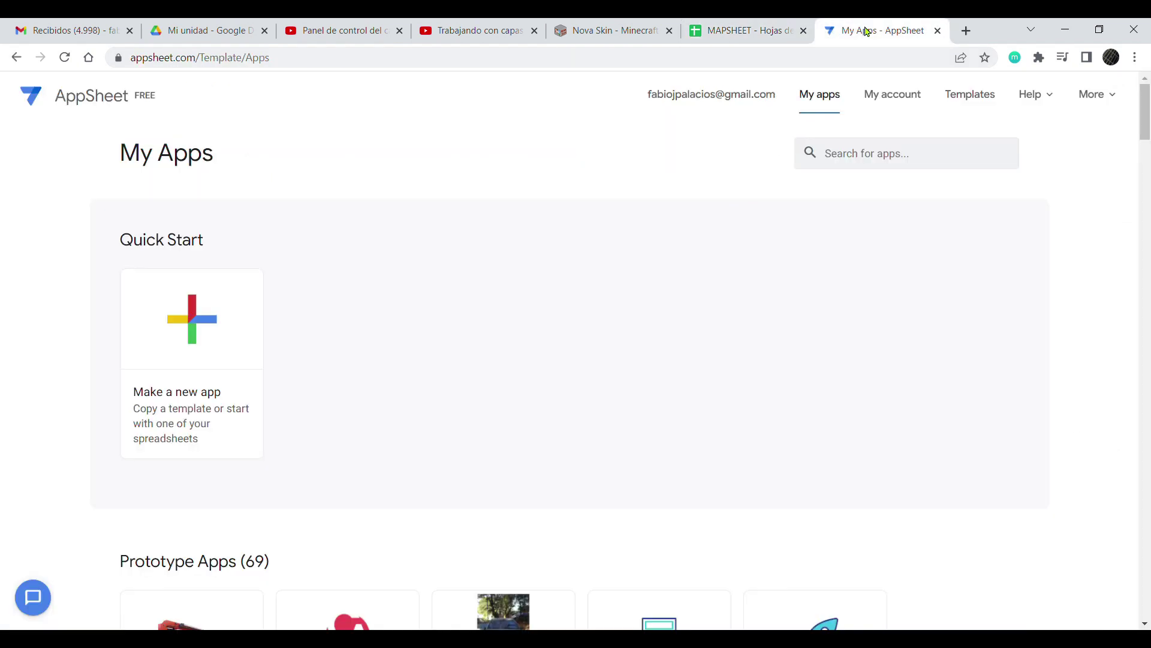
{"action": "left_click", "coordinate": [209, 317]}
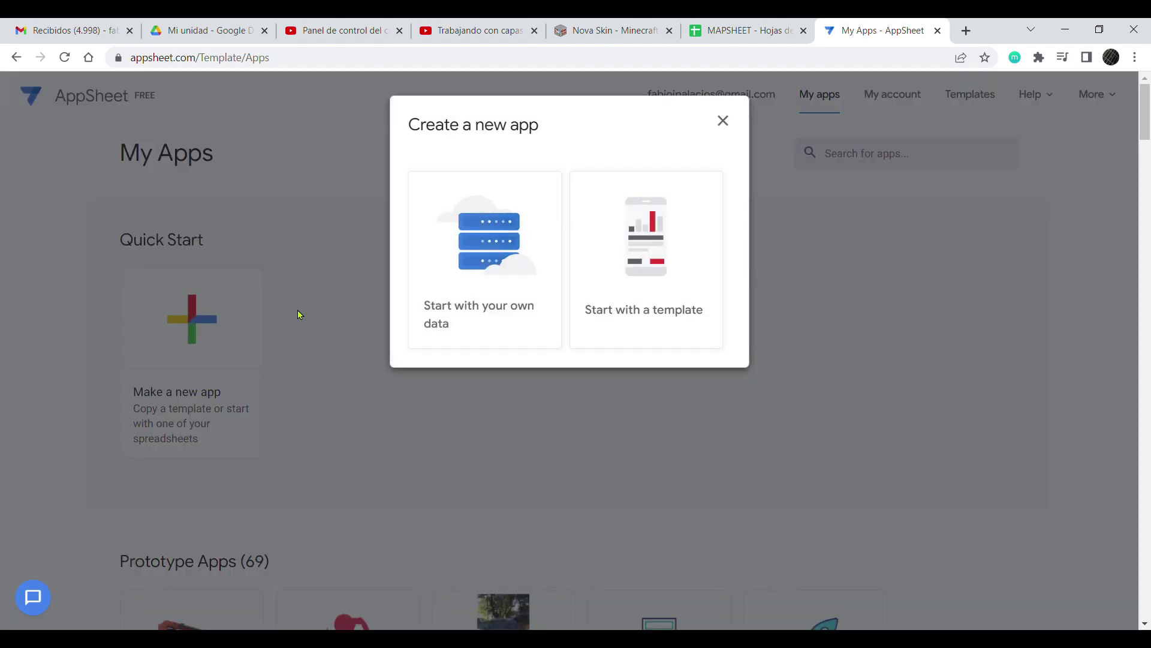
{"action": "left_click", "coordinate": [486, 239]}
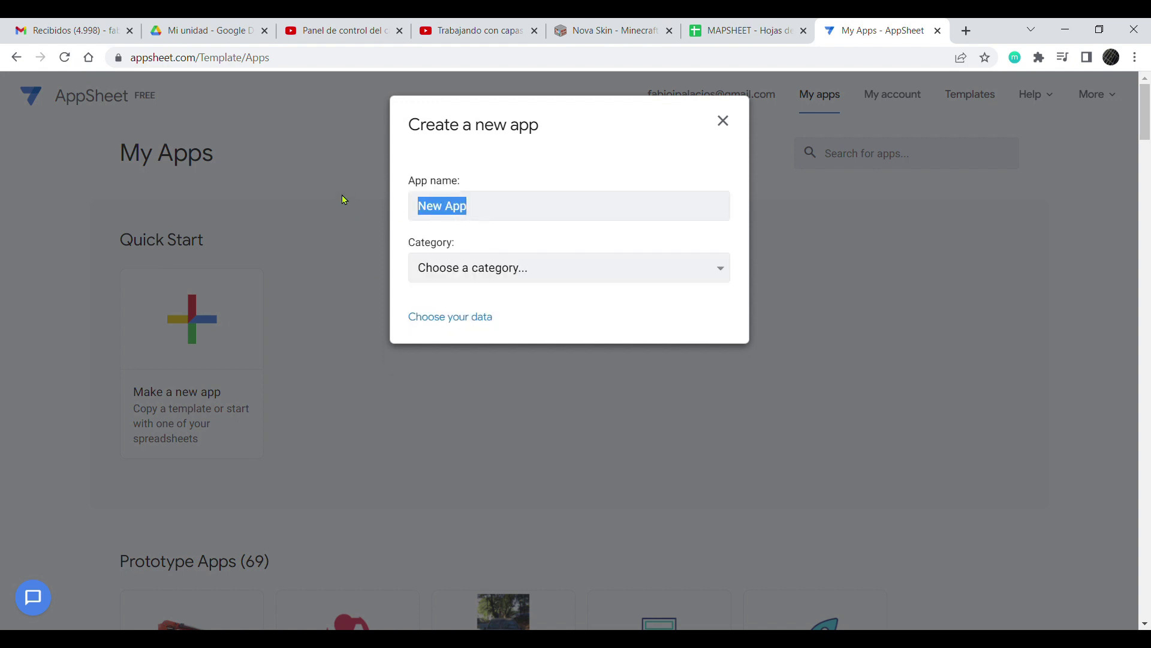
{"action": "type", "text": "MAPAS"}
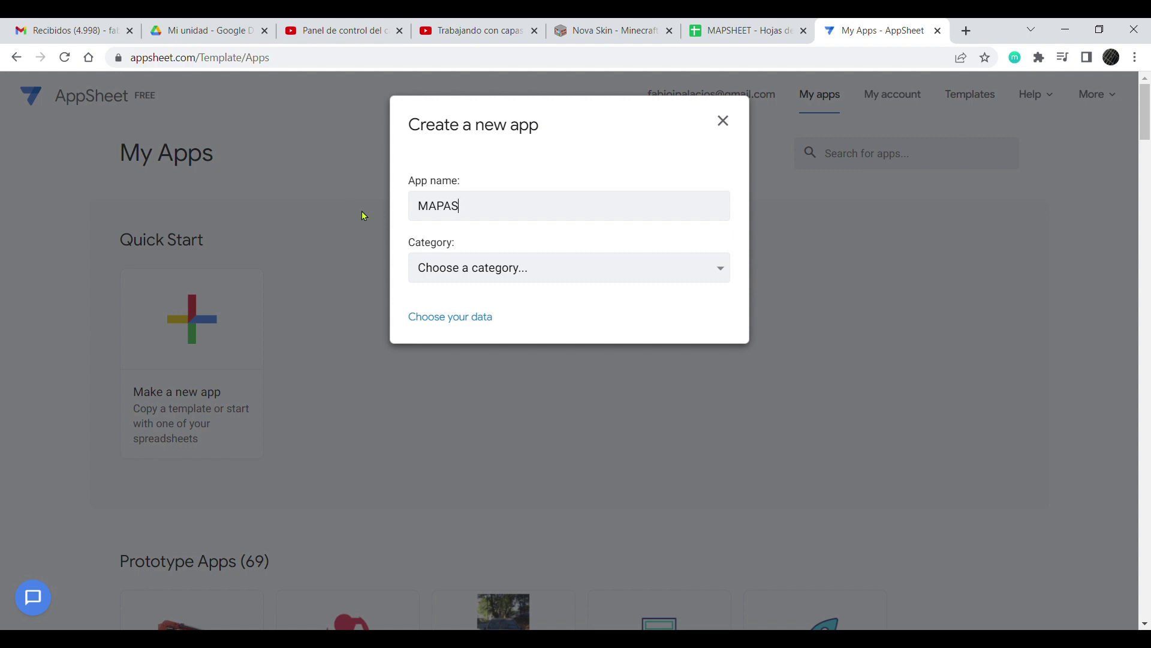
Step: Create the app from the MAPSHEET spreadsheet in the google data source and dismiss the app-ready message
{"action": "left_click", "coordinate": [448, 319]}
{"action": "left_click", "coordinate": [439, 188]}
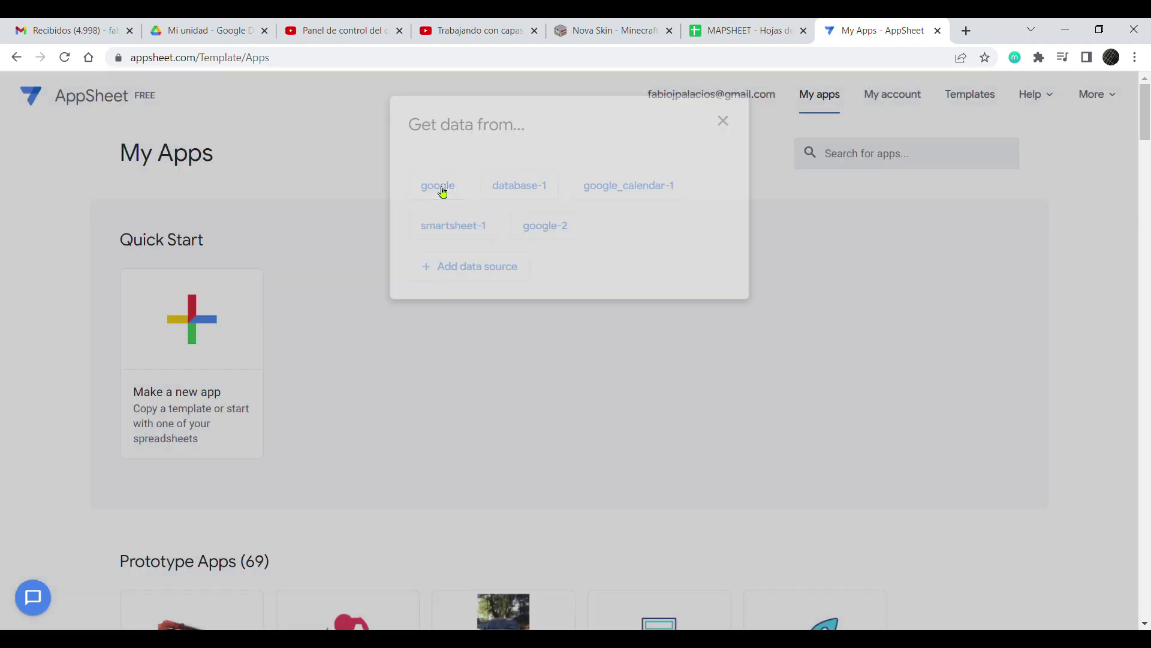
{"action": "left_click", "coordinate": [400, 218]}
{"action": "type", "text": "MA"}
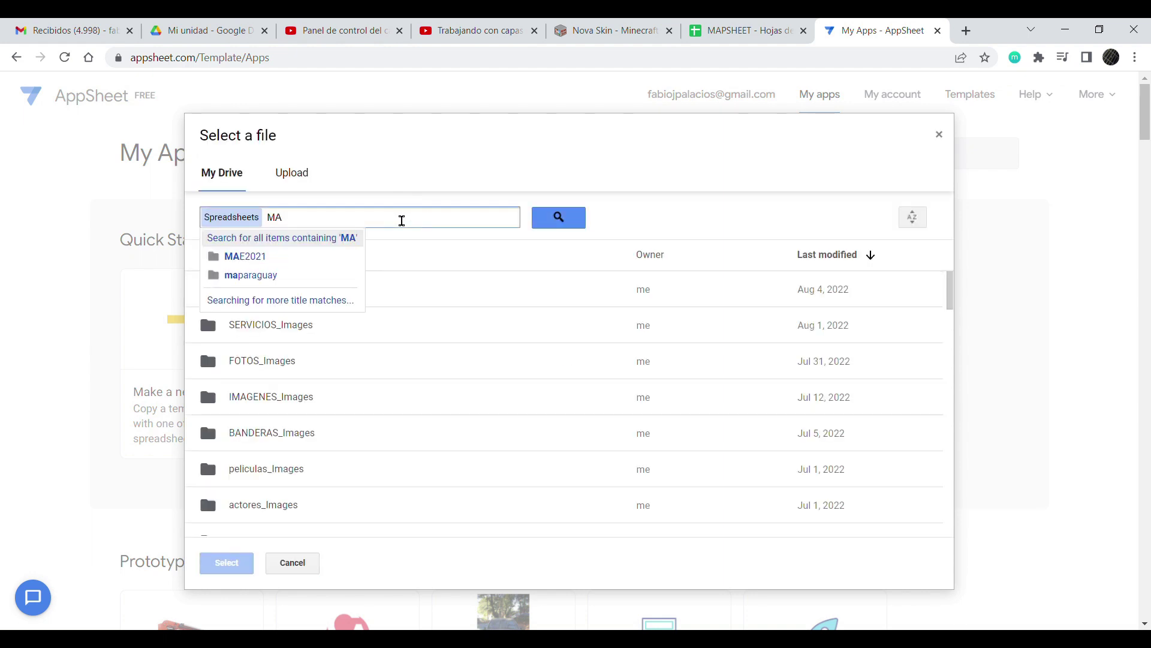
{"action": "type", "text": "PS"}
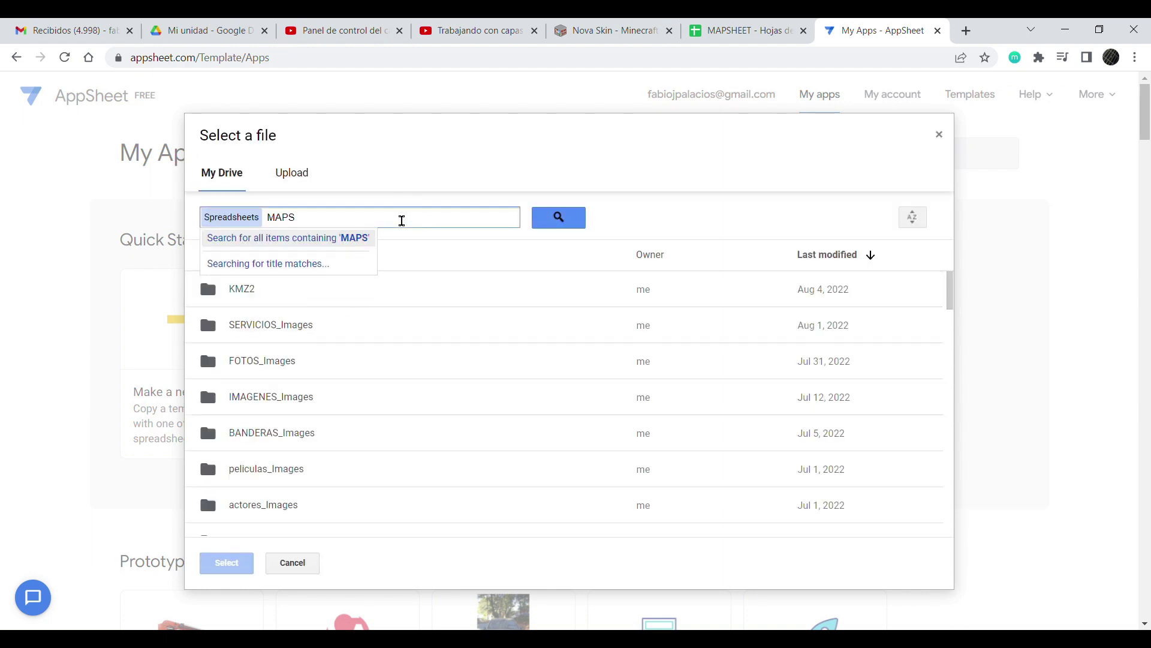
{"action": "type", "text": "HEE"}
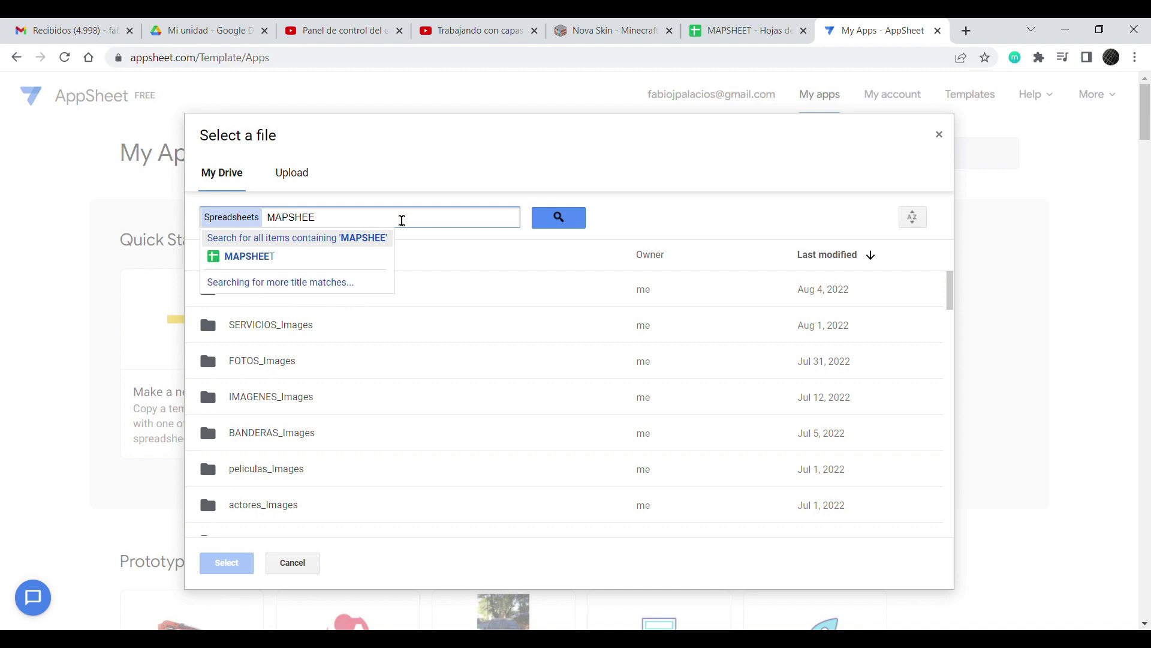
{"action": "left_click", "coordinate": [268, 257]}
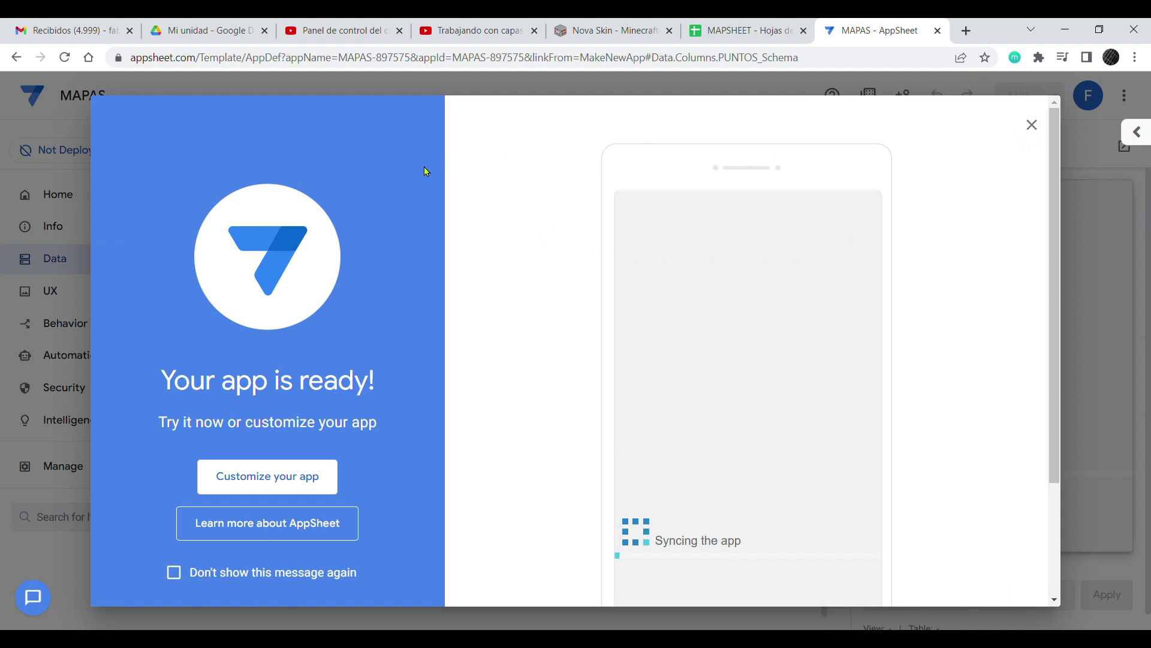
{"action": "left_click", "coordinate": [1032, 124]}
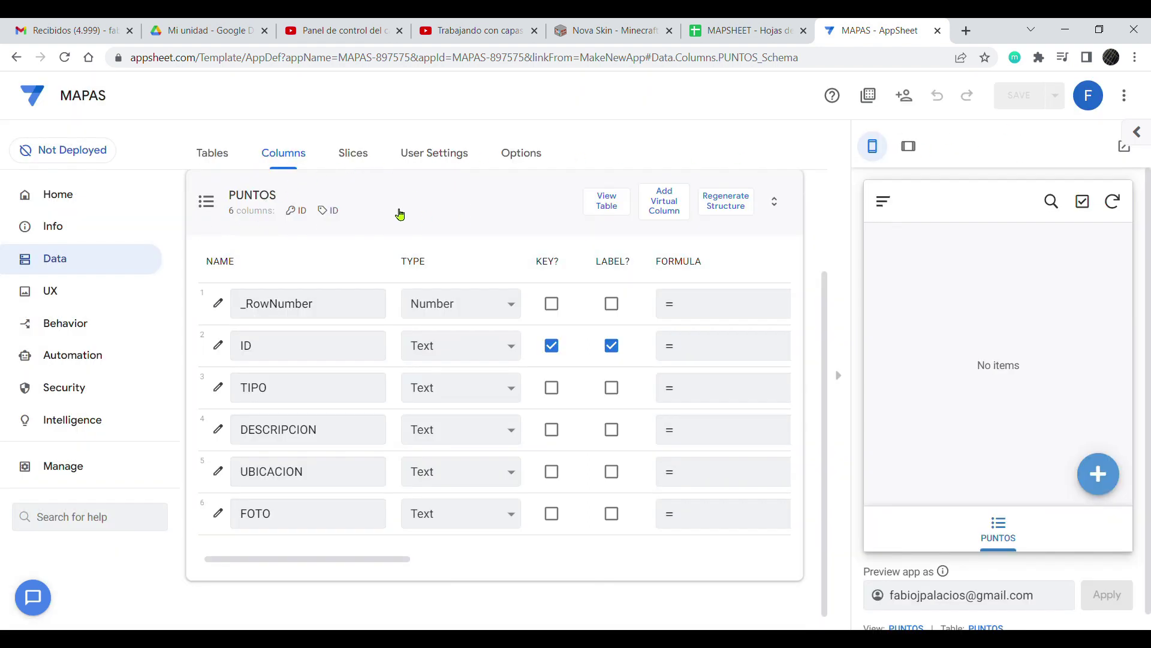
Step: Compare the app's PUNTOS table with the sheet name in the MAPSHEET spreadsheet, and return to the table's column list
{"action": "left_click", "coordinate": [431, 198]}
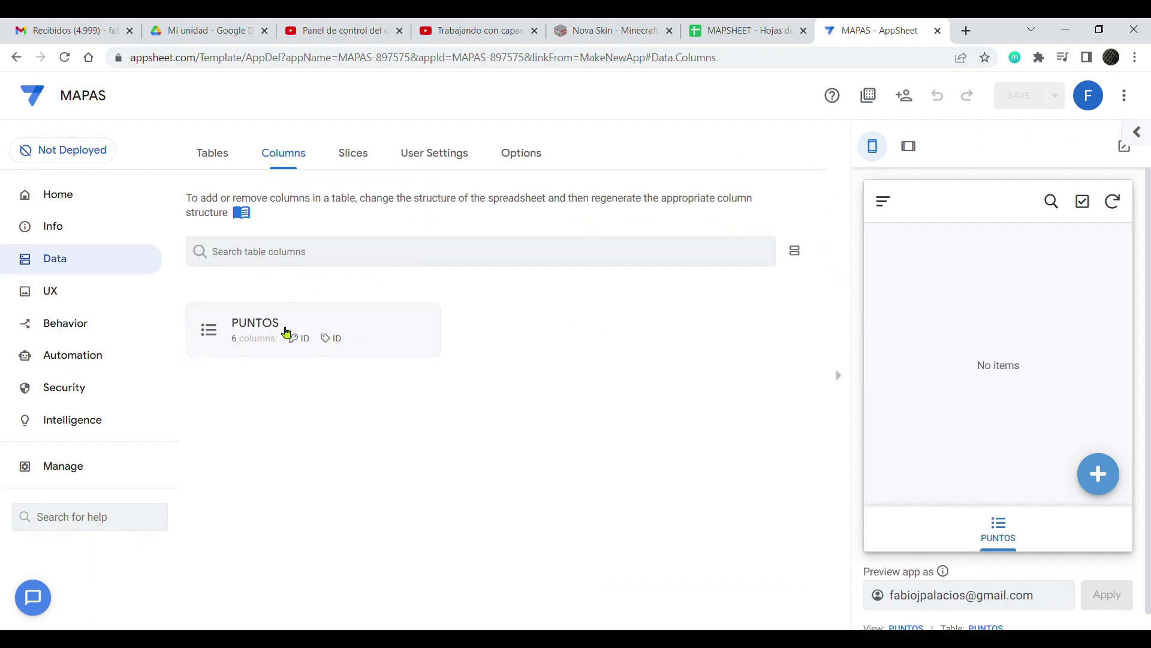
{"action": "left_click", "coordinate": [719, 36]}
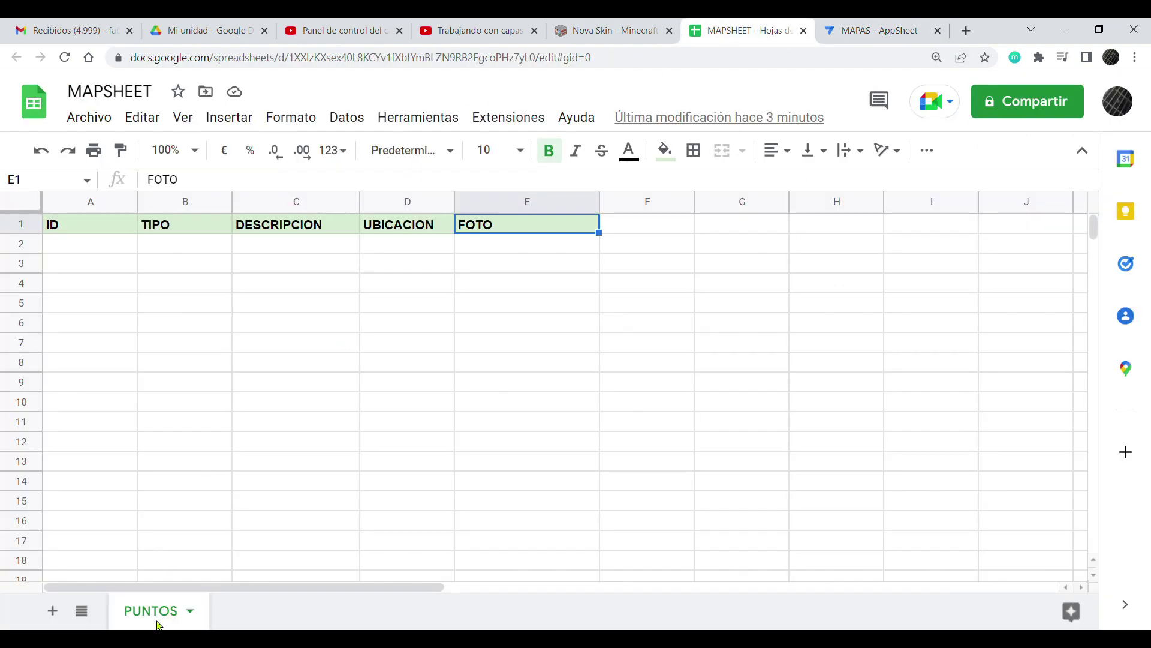
{"action": "left_click", "coordinate": [876, 31]}
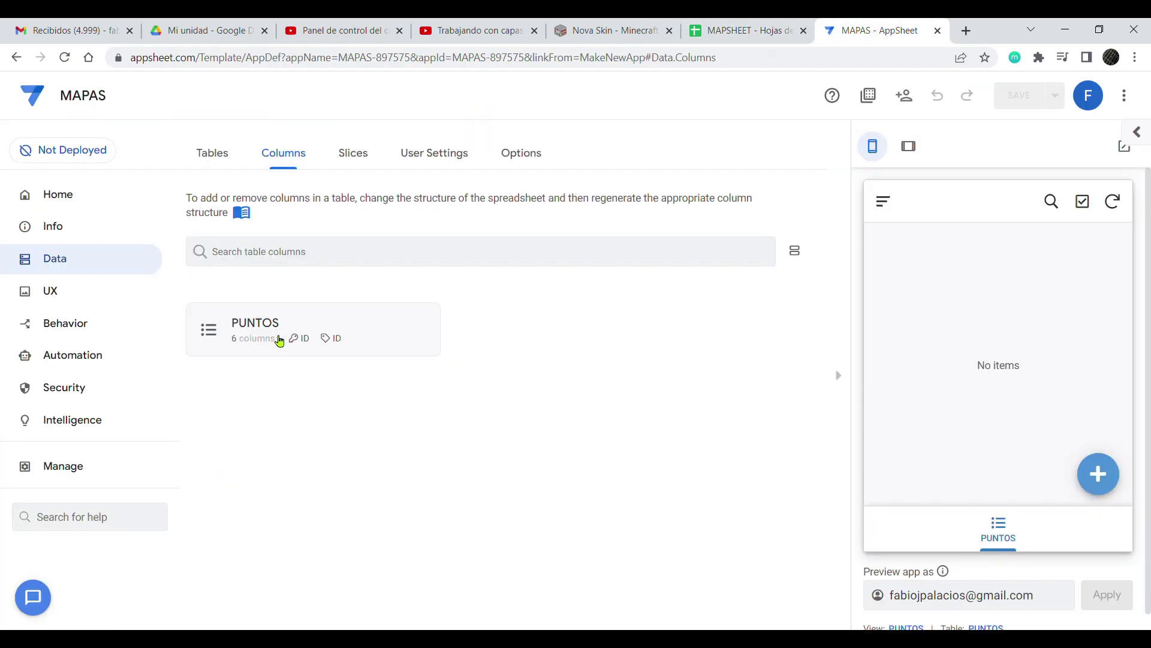
{"action": "left_click", "coordinate": [411, 314]}
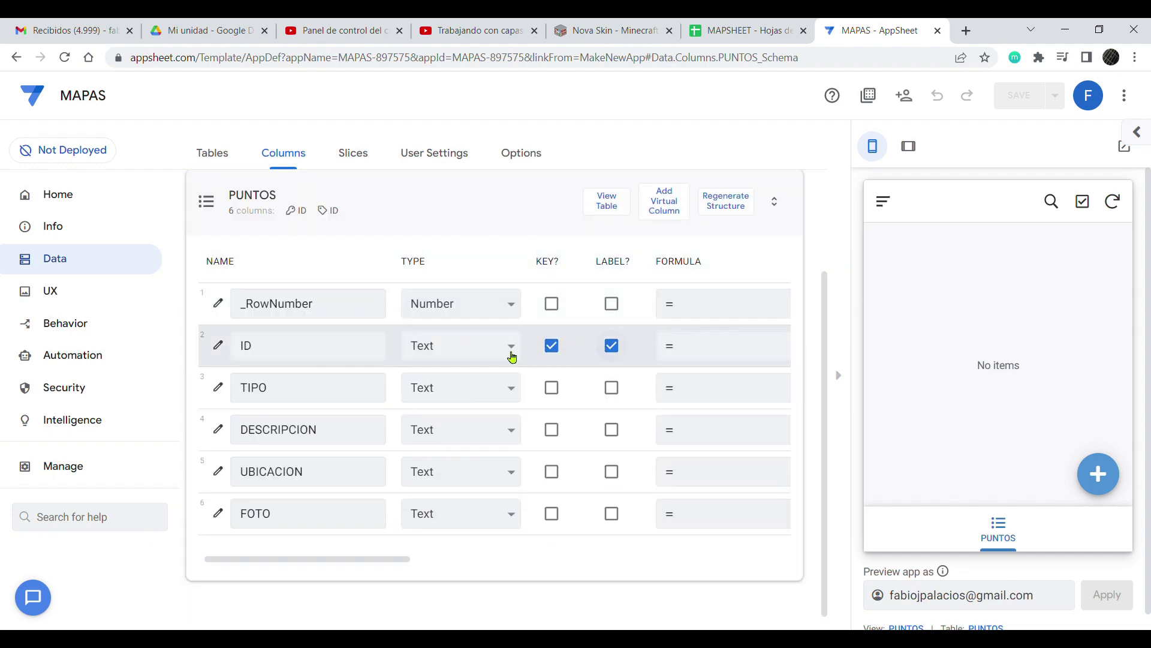
Step: Check the ID column's initial value formula, and make DESCRIPCION the label of the PUNTOS table instead of ID
{"action": "left_click", "coordinate": [218, 346]}
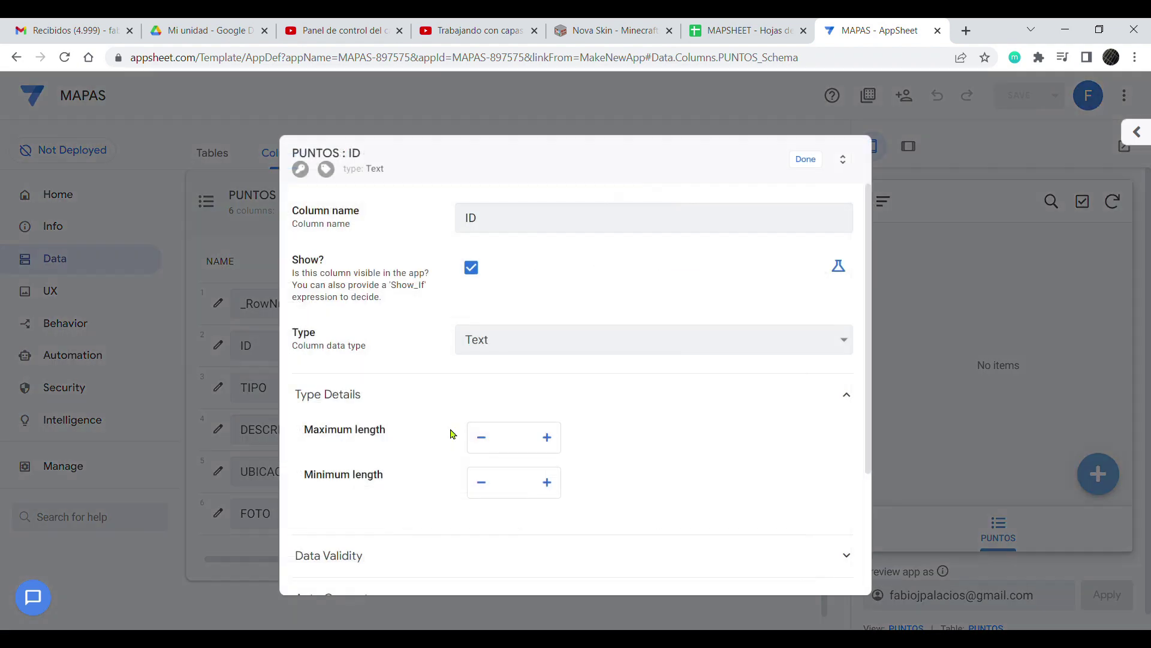
{"action": "scroll", "coordinate": [356, 474], "scroll_direction": "down", "scroll_amount": 2}
{"action": "left_click", "coordinate": [337, 449]}
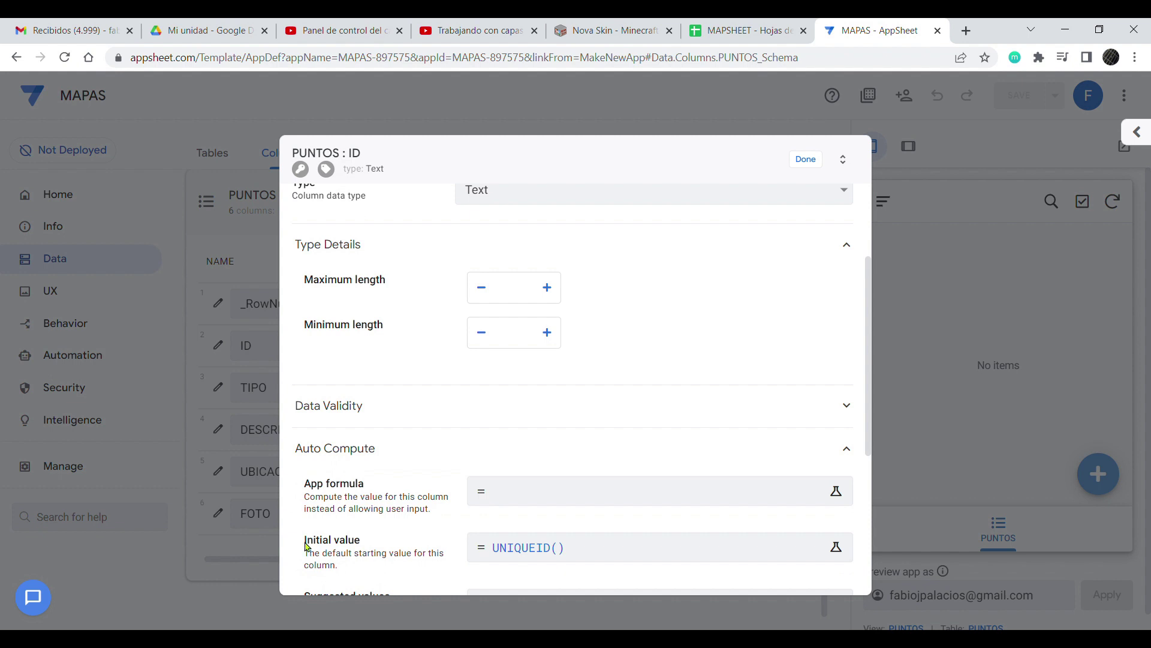
{"action": "left_click_drag", "start_coordinate": [309, 551], "coordinate": [380, 548]}
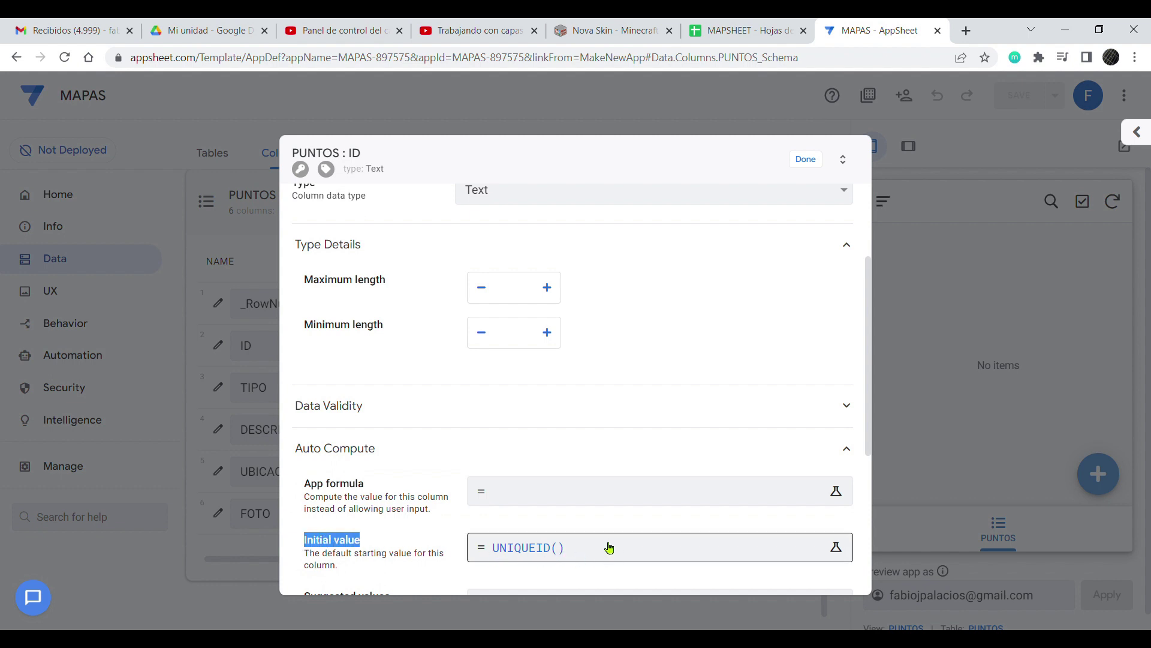
{"action": "left_click", "coordinate": [805, 161]}
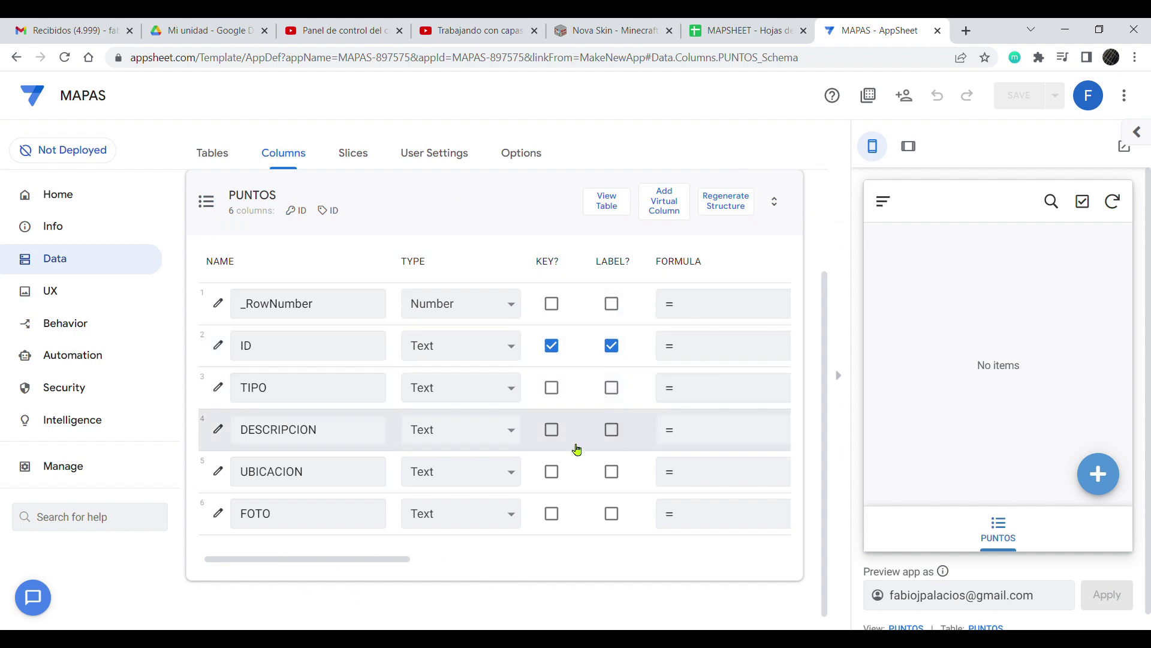
{"action": "left_click", "coordinate": [612, 429]}
{"action": "left_click", "coordinate": [611, 345]}
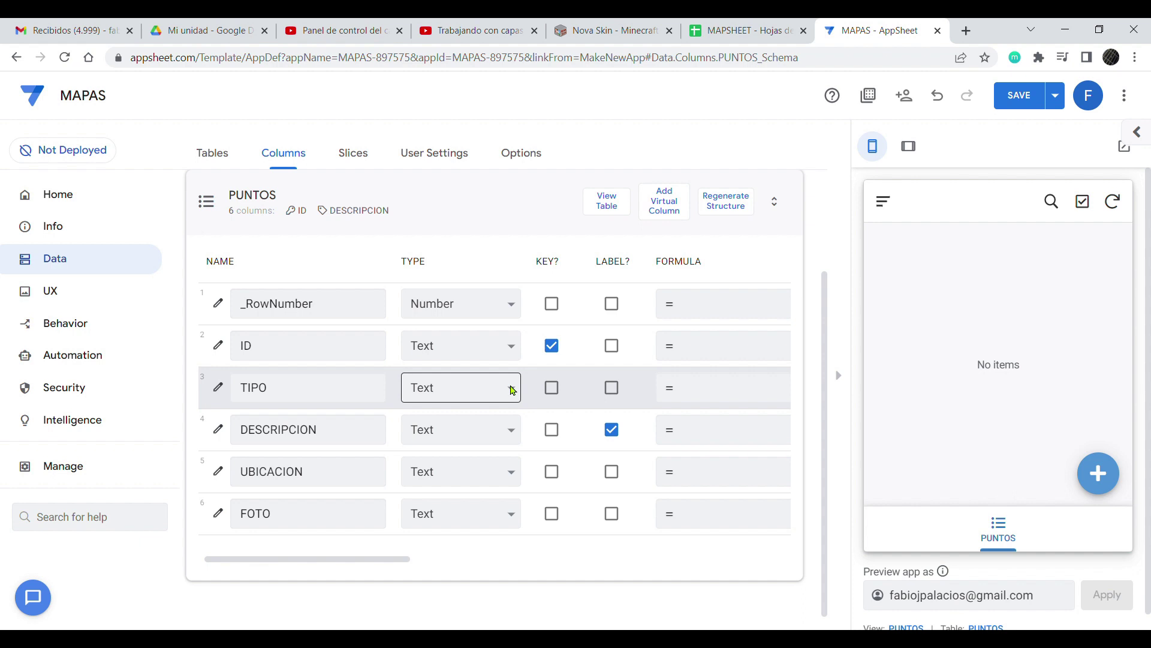
Step: Change the TIPO column's type to Enum and add the values POSTE and ARBO
{"action": "left_click", "coordinate": [220, 390]}
{"action": "left_click", "coordinate": [839, 344]}
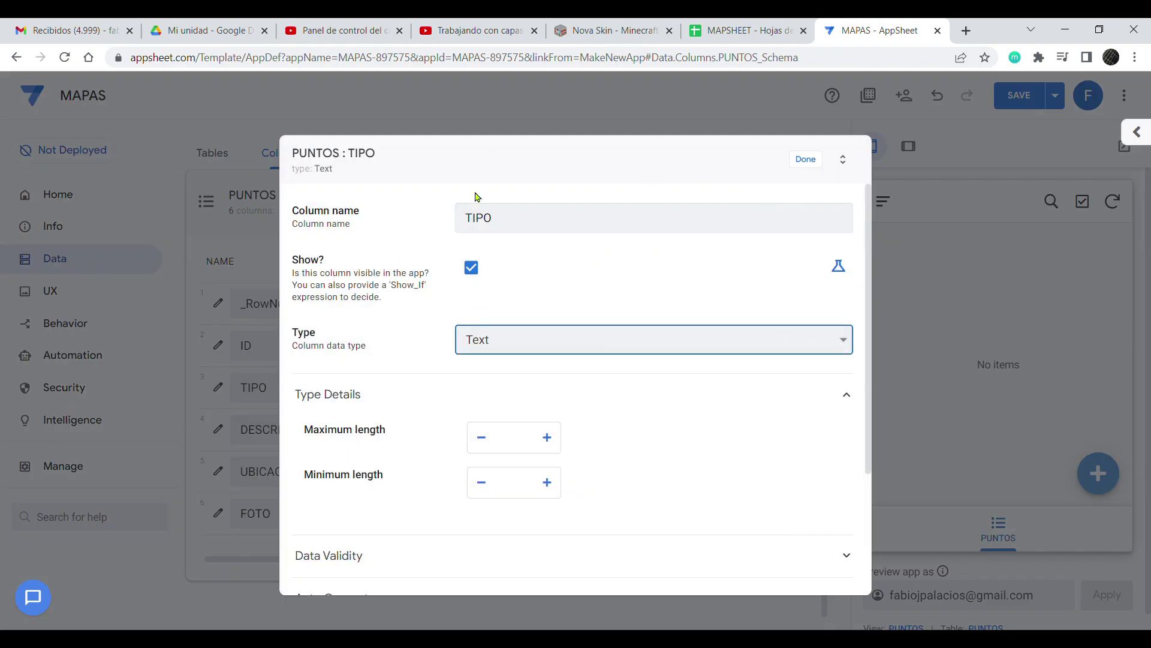
{"action": "left_click", "coordinate": [525, 56]}
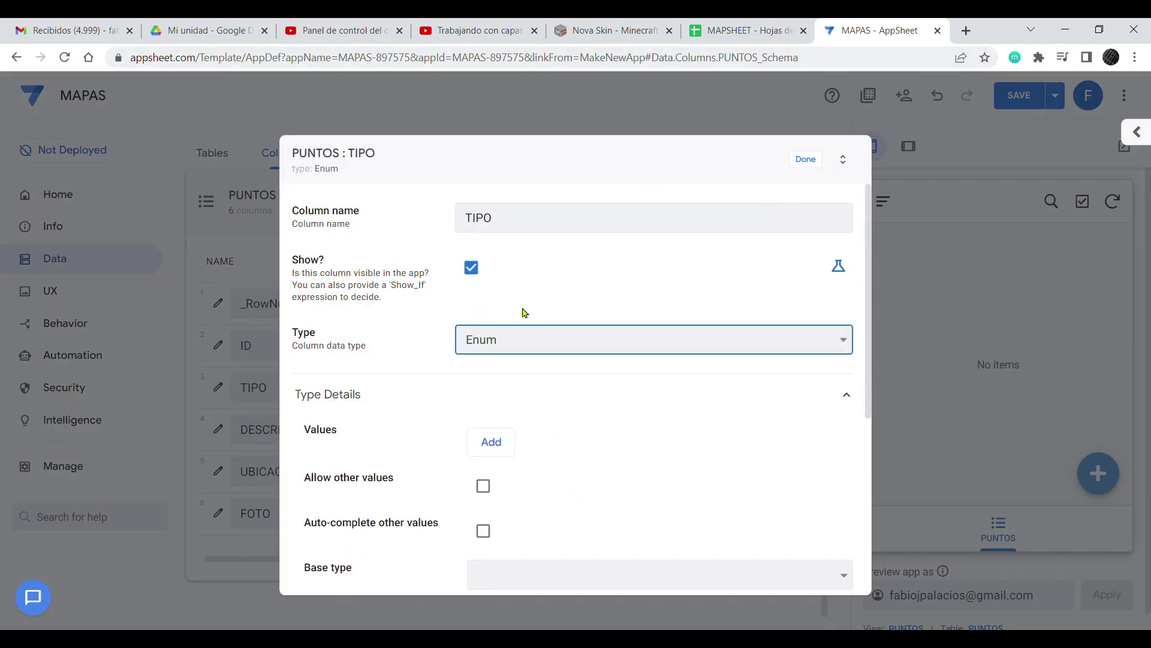
{"action": "left_click", "coordinate": [492, 444]}
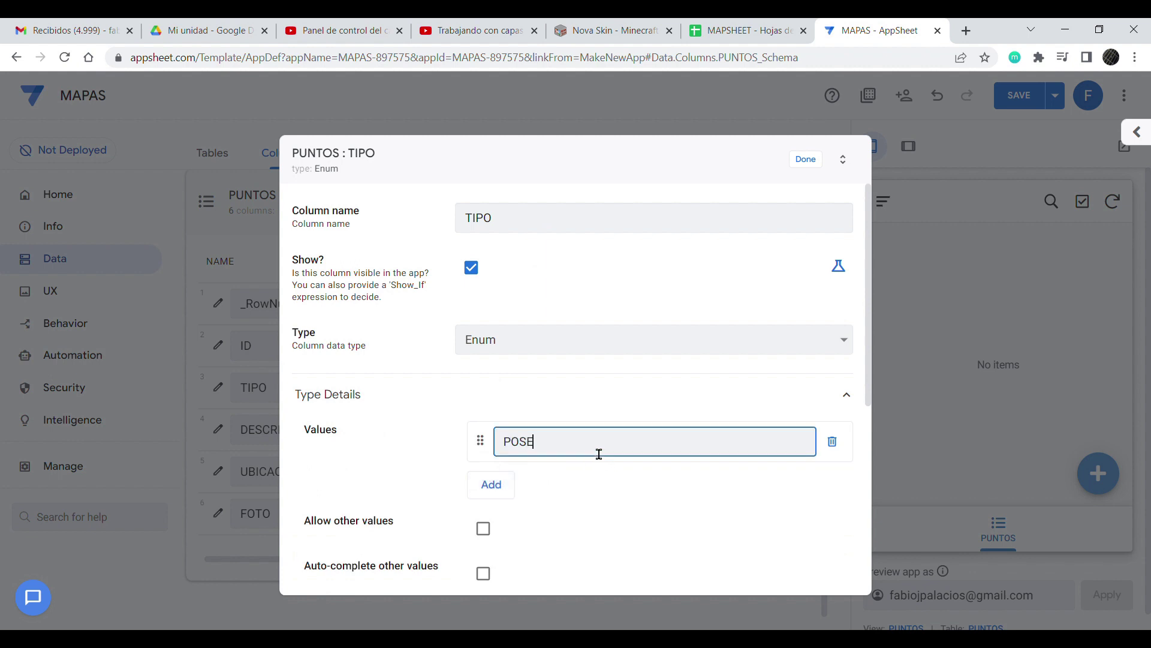
{"action": "left_click", "coordinate": [489, 483]}
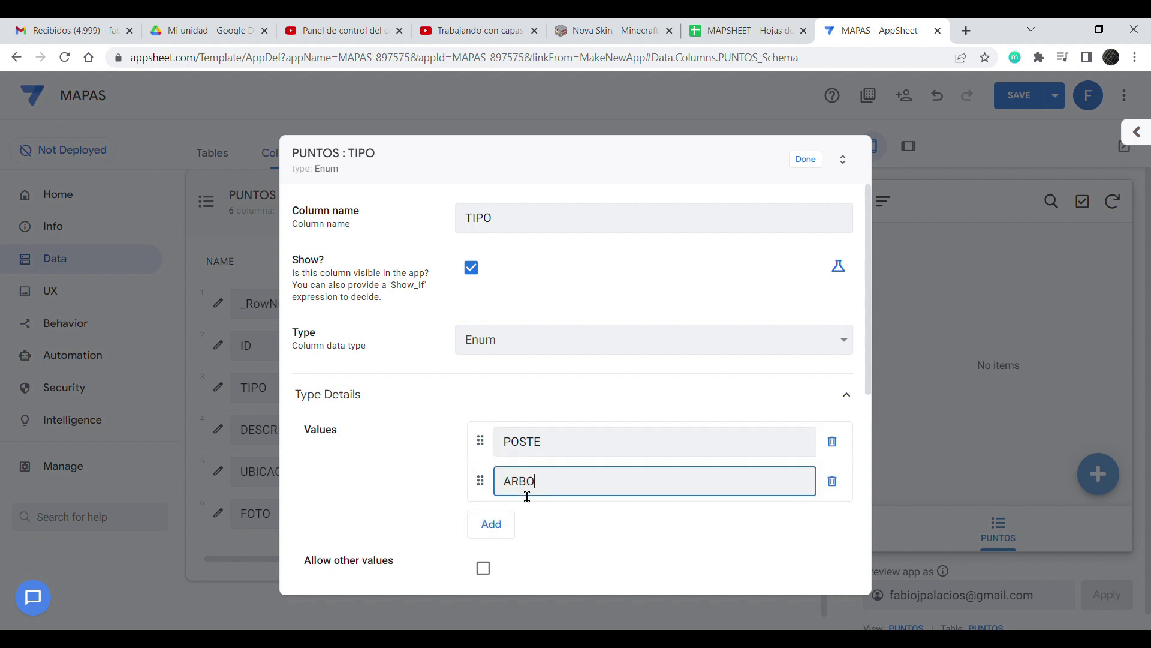
{"action": "left_click", "coordinate": [806, 160]}
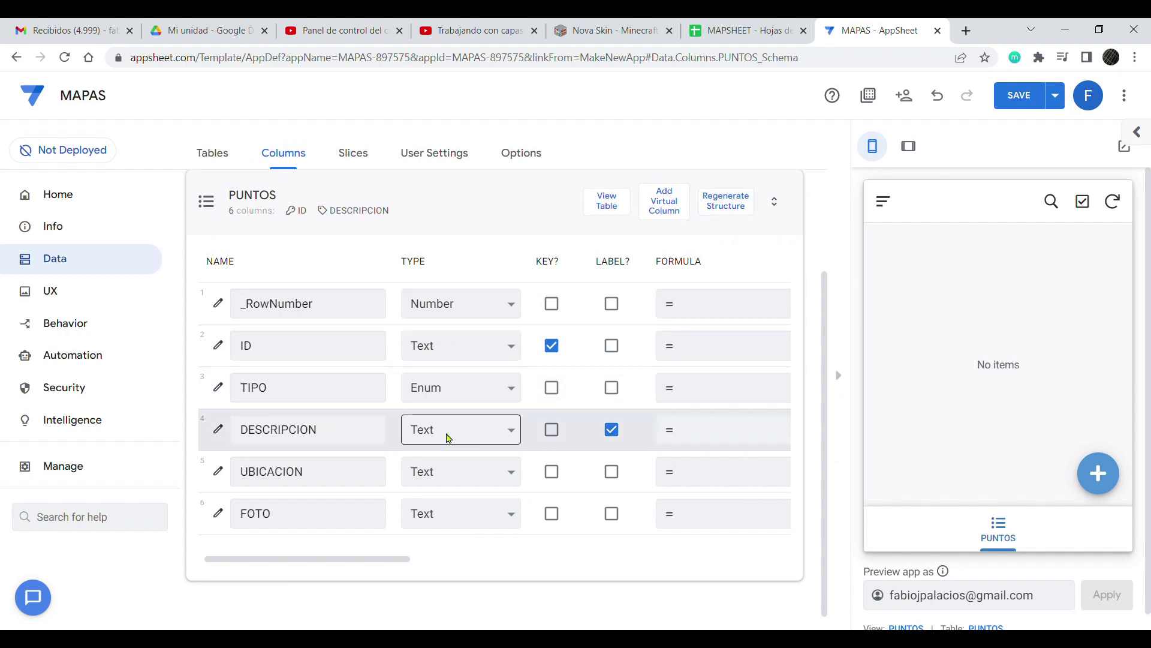
Step: Set the UBICACION column's type to LatLong and open its detailed column settings
{"action": "left_click", "coordinate": [510, 472]}
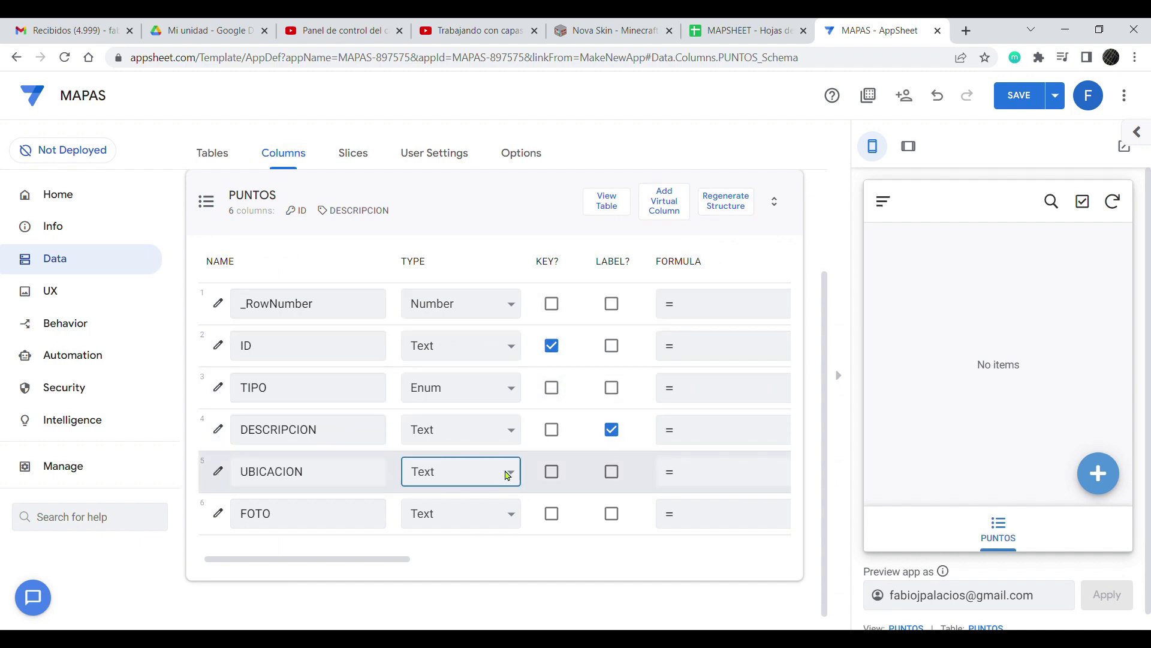
{"action": "left_click", "coordinate": [456, 276]}
{"action": "left_click", "coordinate": [218, 472]}
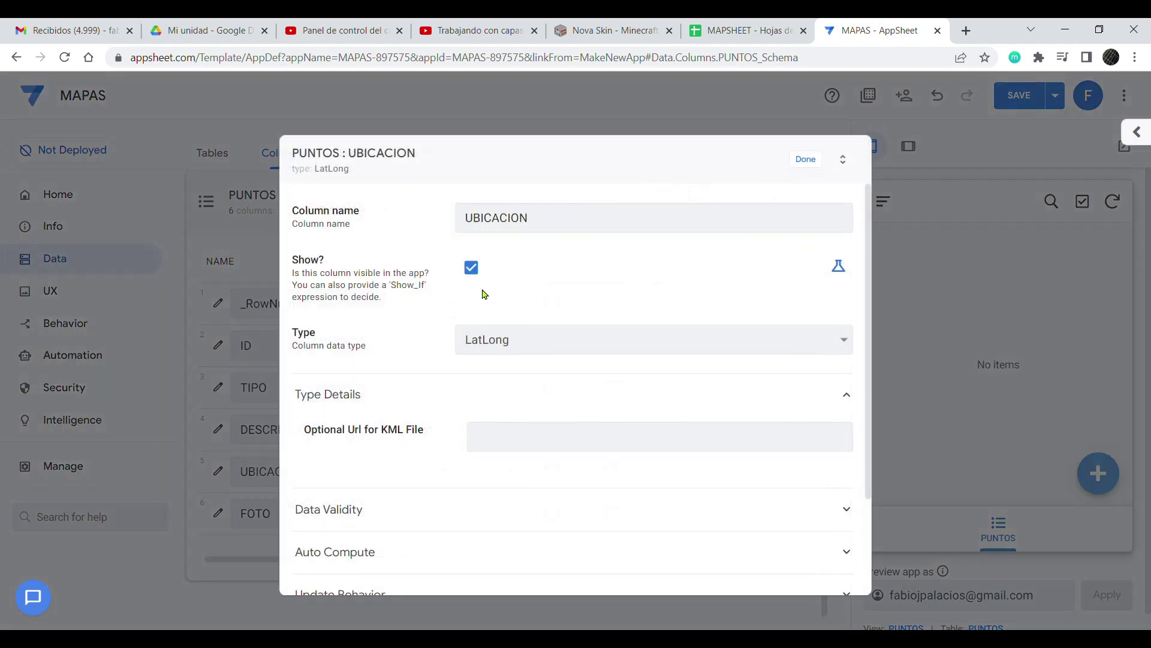
Step: Set the UBICACION column's initial value formula to HERE() and finish editing the column
{"action": "scroll", "coordinate": [416, 393], "scroll_direction": "down", "scroll_amount": 2}
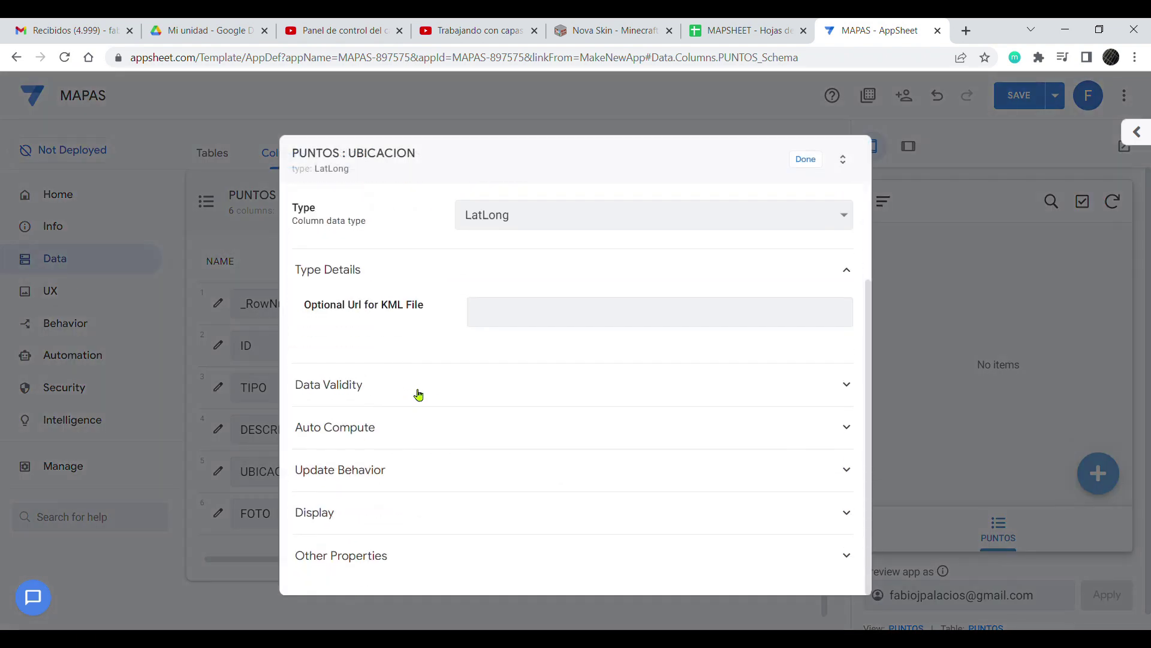
{"action": "left_click", "coordinate": [336, 431]}
{"action": "left_click", "coordinate": [589, 526]}
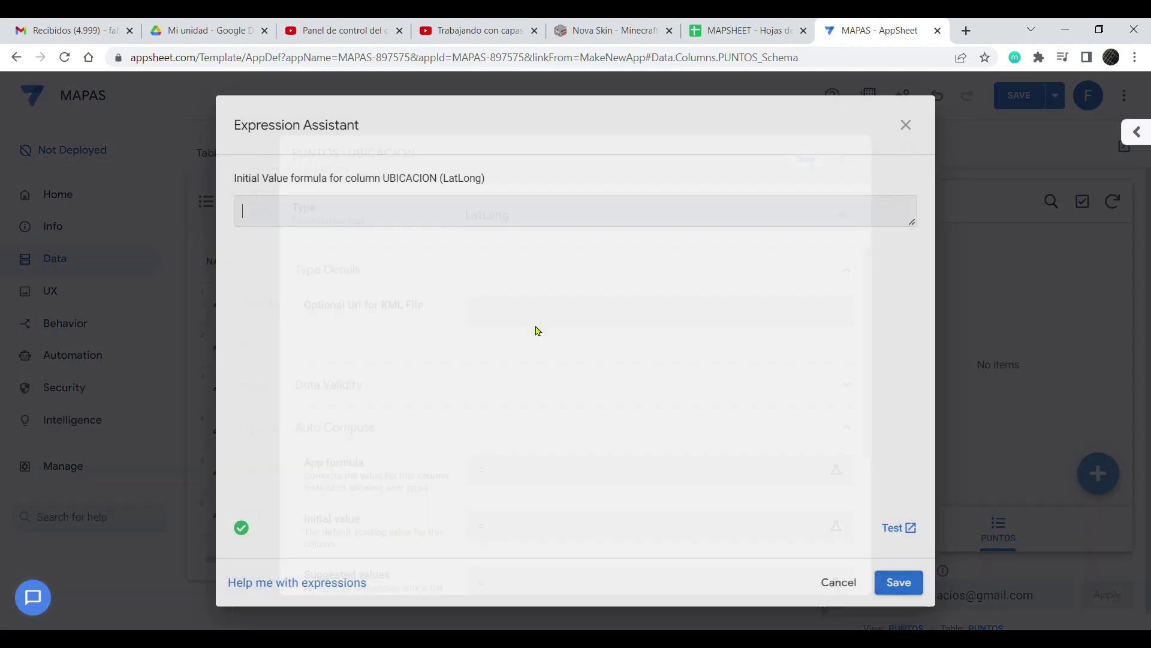
{"action": "type", "text": "HE"}
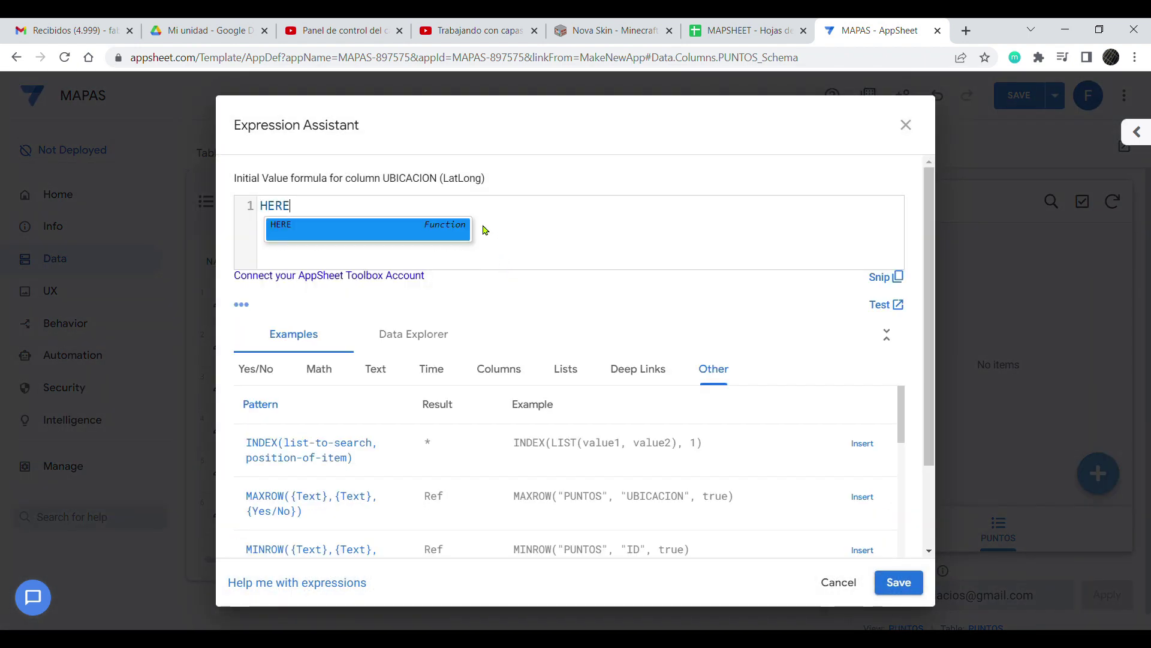
{"action": "type", "text": "RE"}
{"action": "key", "text": "Return"}
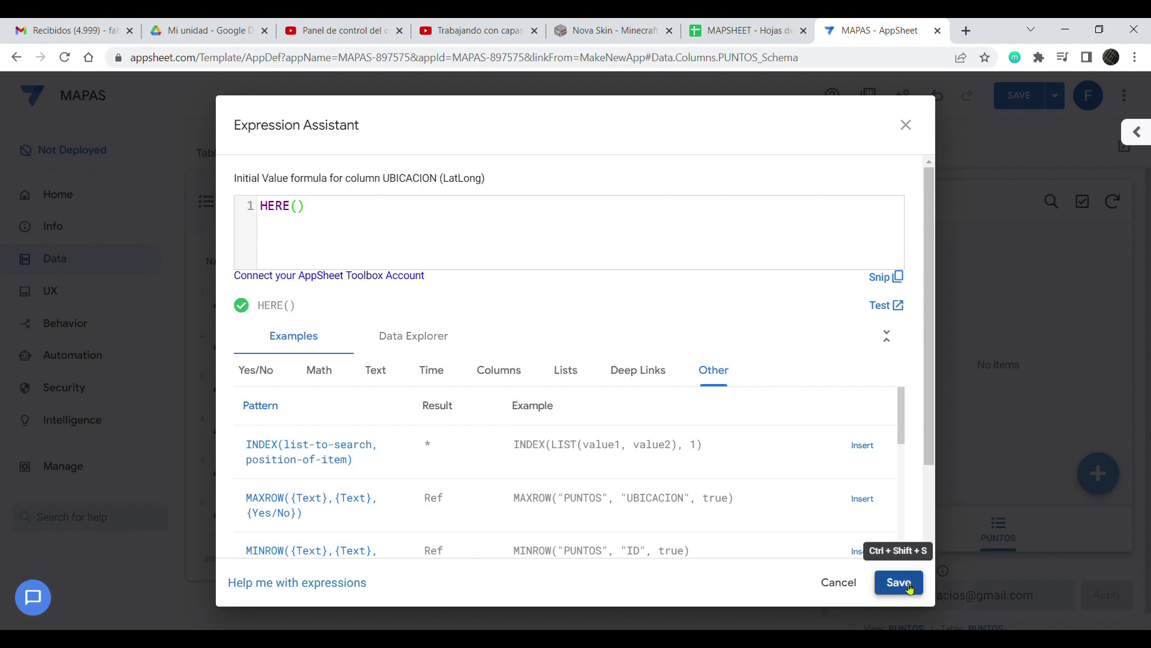
{"action": "left_click", "coordinate": [897, 579]}
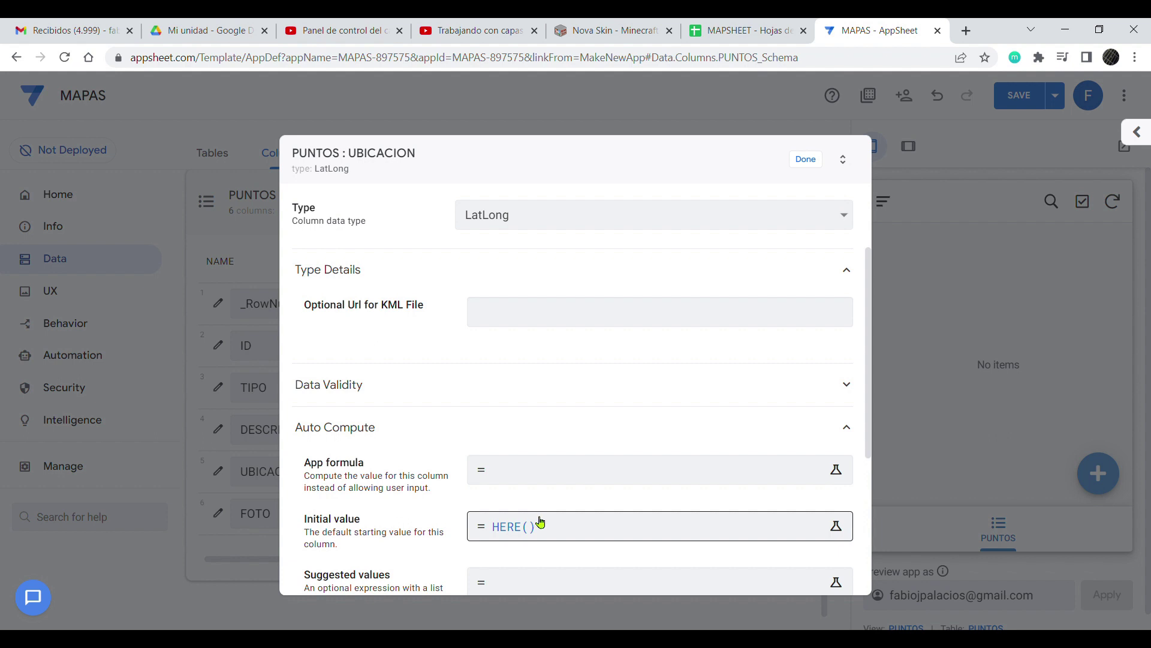
{"action": "left_click", "coordinate": [807, 161]}
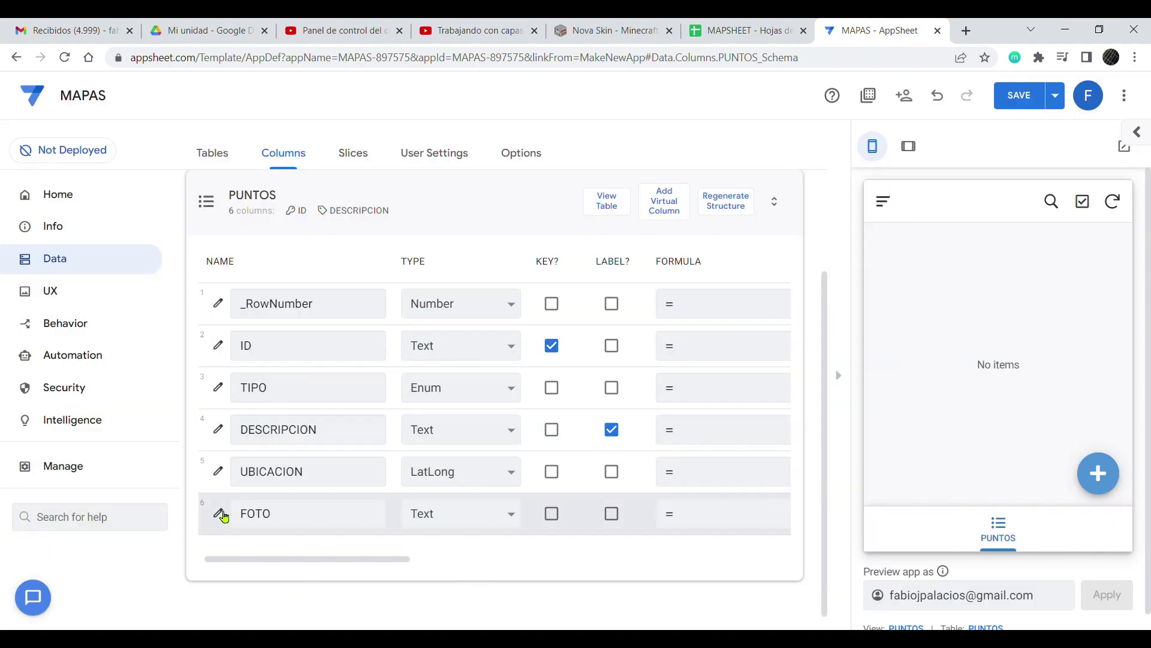
Step: Change the FOTO column's type to Image and save the app
{"action": "left_click", "coordinate": [514, 520]}
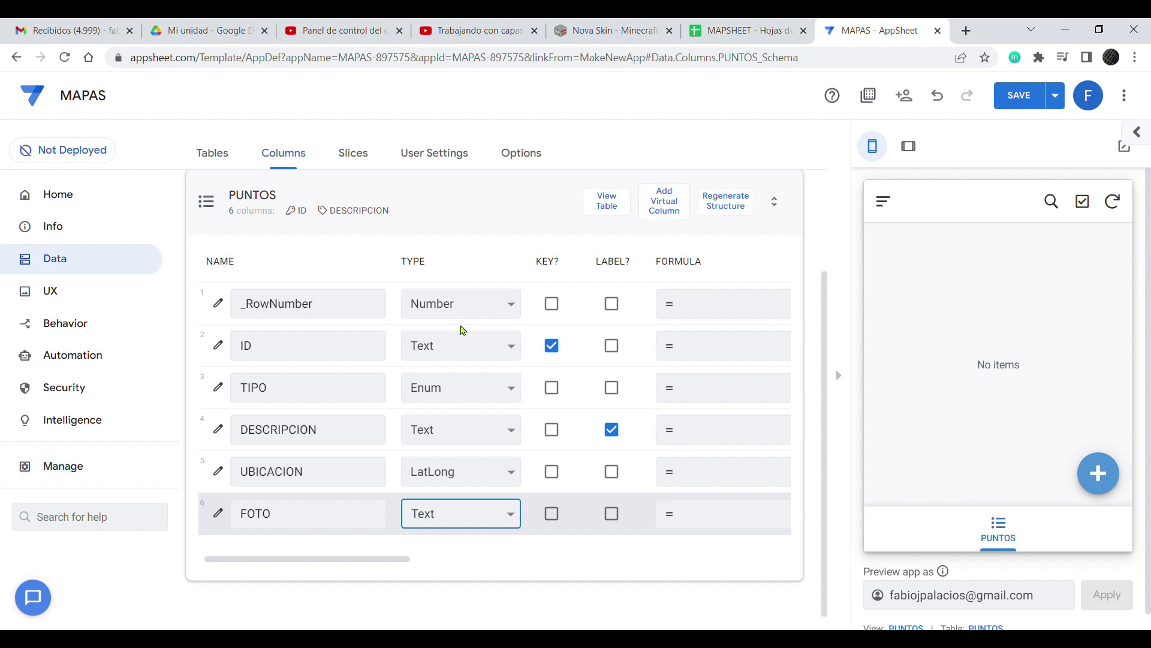
{"action": "key", "text": "i"}
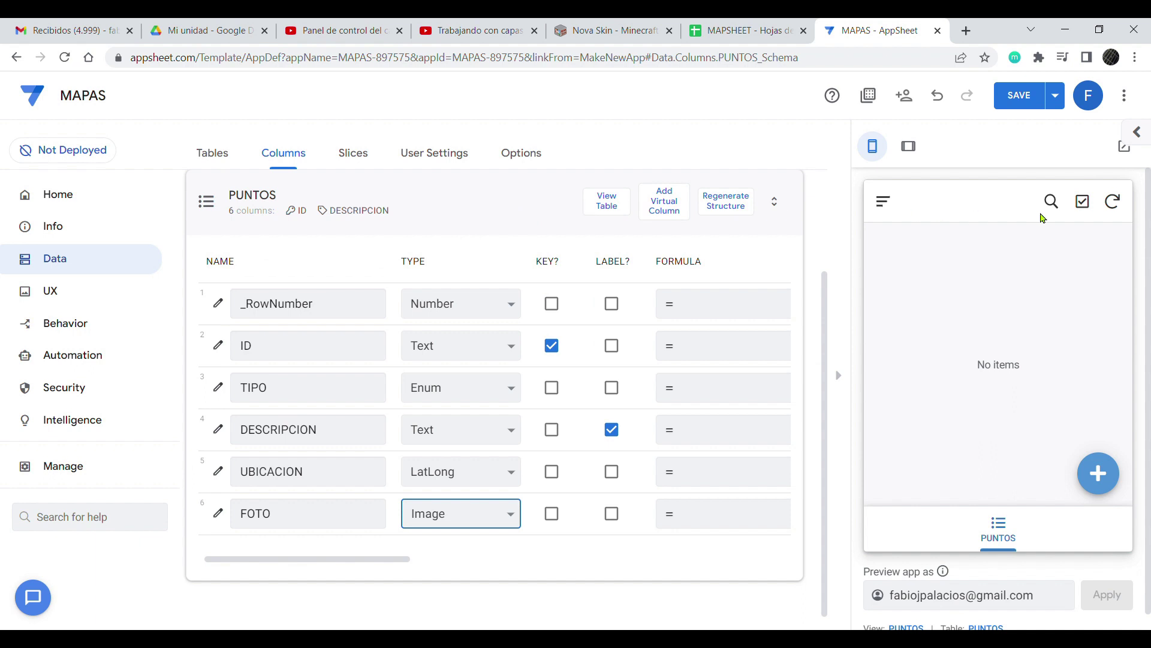
{"action": "left_click", "coordinate": [1090, 90]}
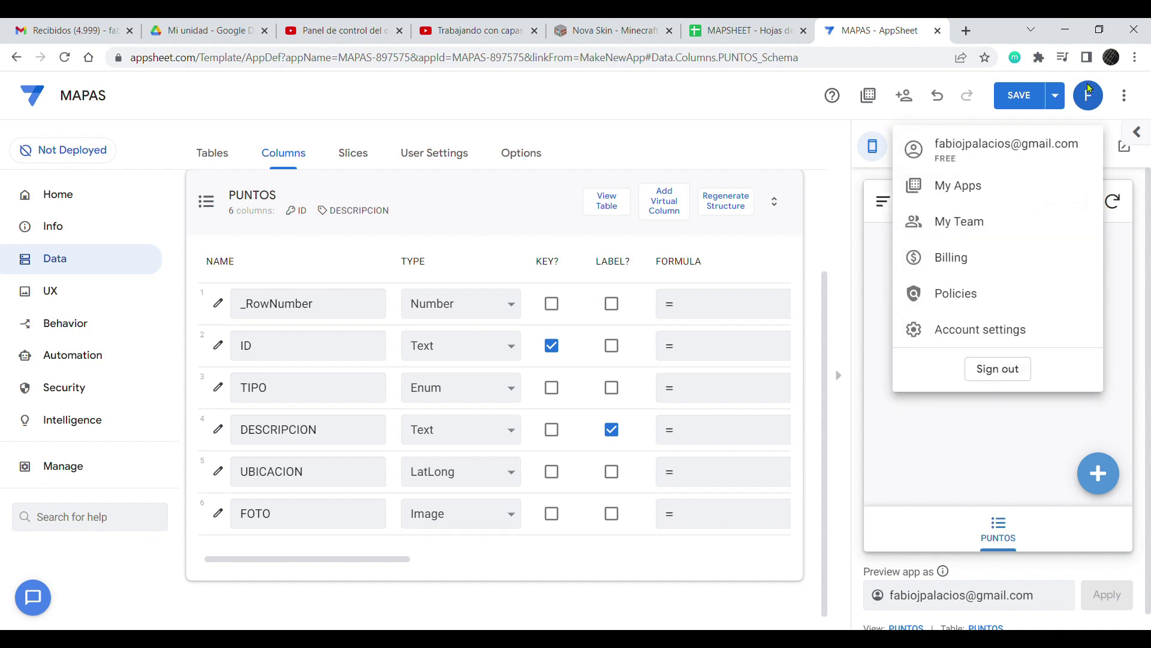
{"action": "left_click", "coordinate": [917, 121]}
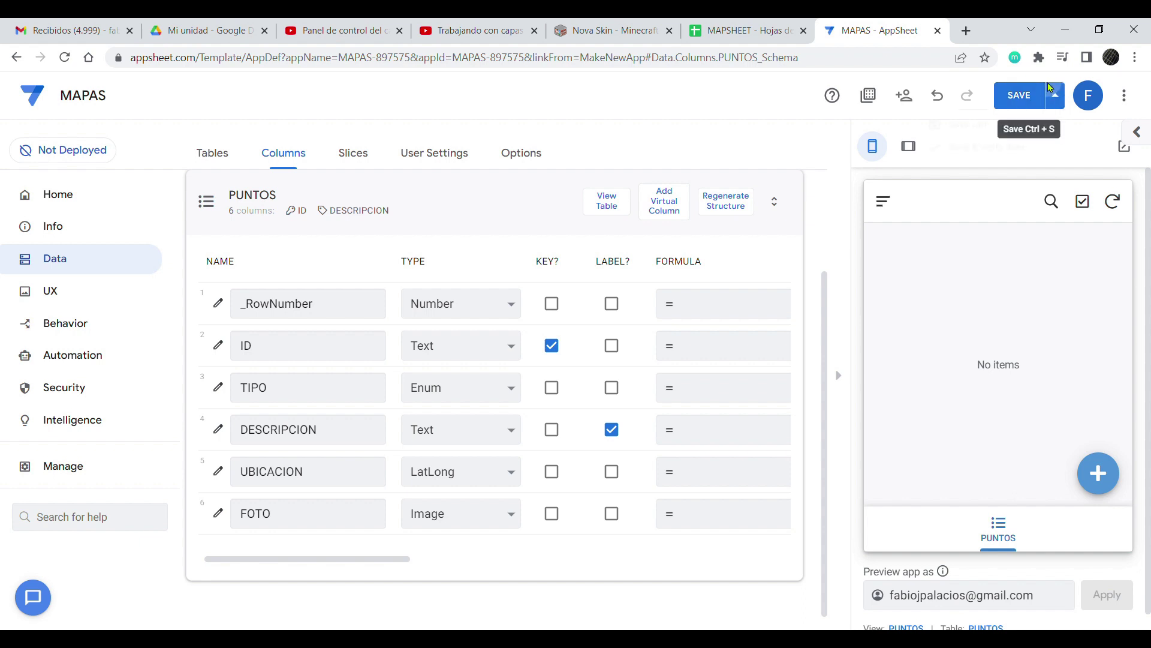
{"action": "left_click", "coordinate": [1051, 87]}
{"action": "left_click", "coordinate": [977, 132]}
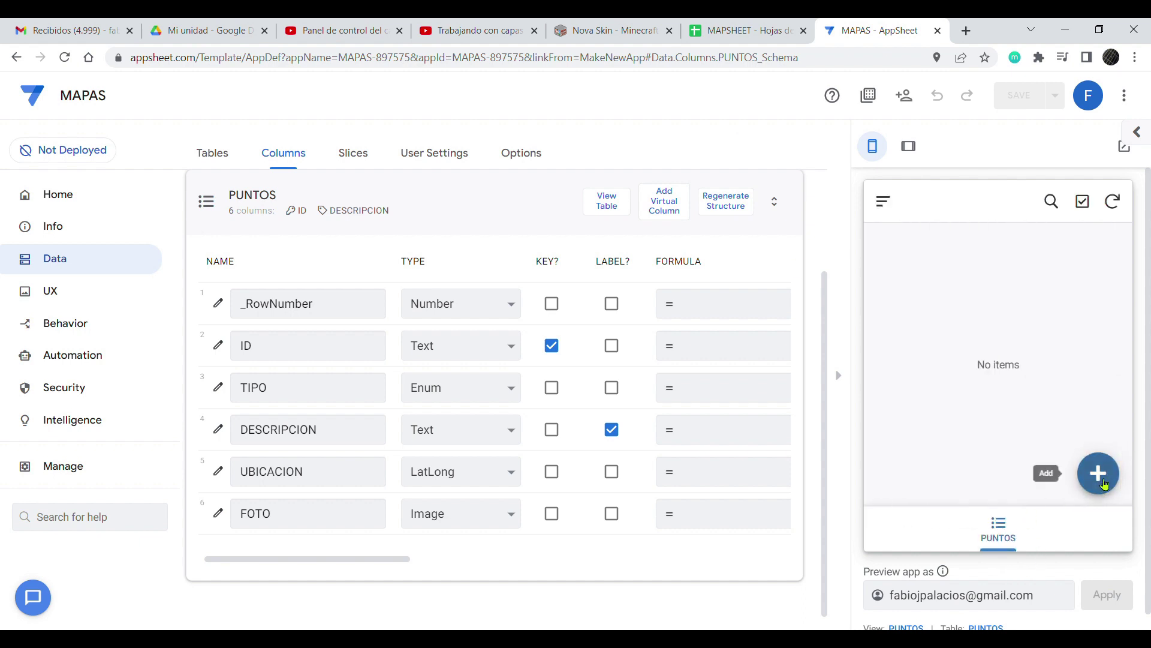
Step: Test the new PUNTOS record form in the preview by choosing POSTE as TIPO, review its location and photo fields, and cancel it
{"action": "left_click", "coordinate": [1098, 473]}
{"action": "left_click", "coordinate": [972, 357]}
{"action": "left_click", "coordinate": [1007, 360]}
{"action": "left_click", "coordinate": [947, 360]}
{"action": "left_click", "coordinate": [976, 444]}
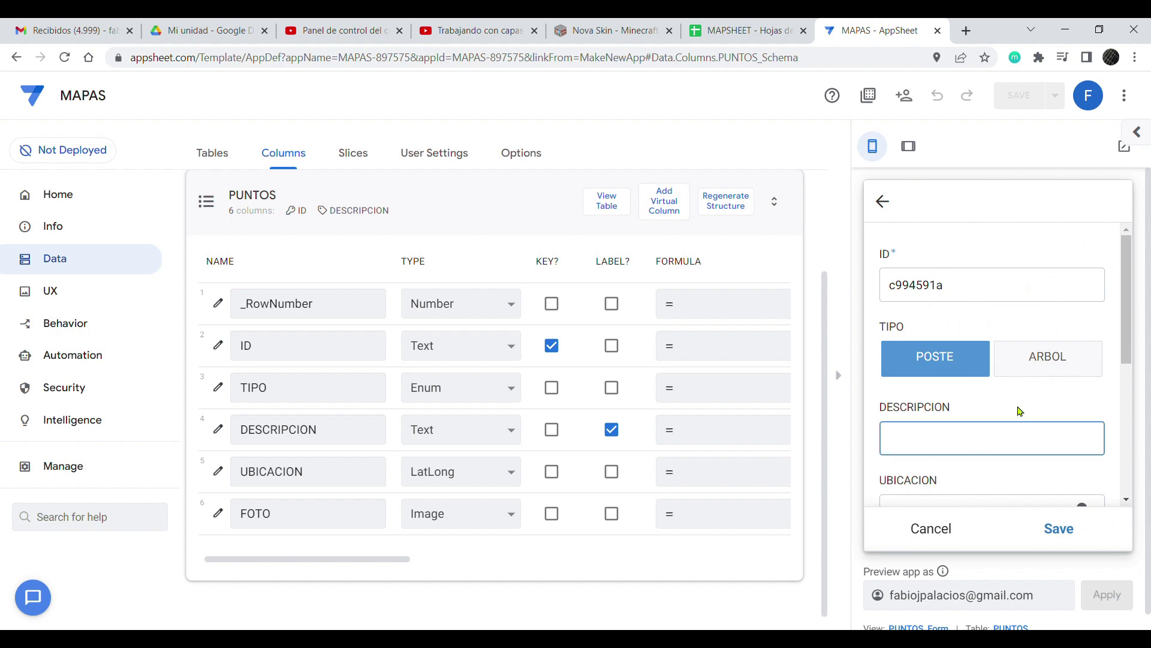
{"action": "scroll", "coordinate": [1020, 411], "scroll_direction": "down", "scroll_amount": 3}
{"action": "scroll", "coordinate": [1073, 384], "scroll_direction": "down", "scroll_amount": 3}
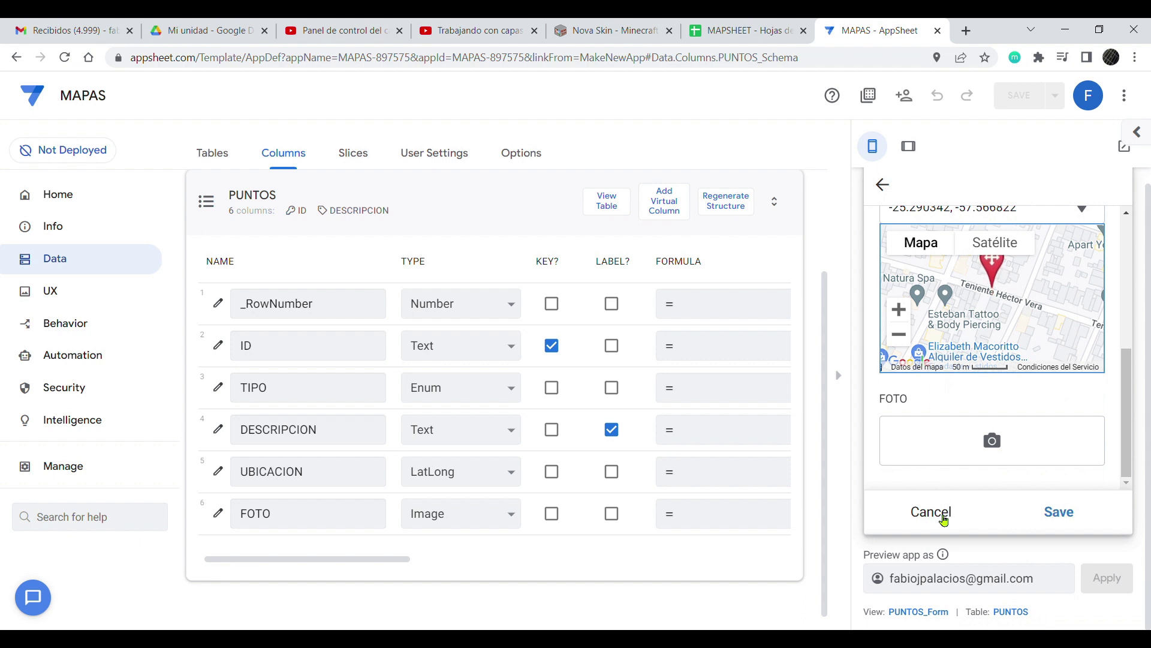
{"action": "left_click", "coordinate": [931, 513]}
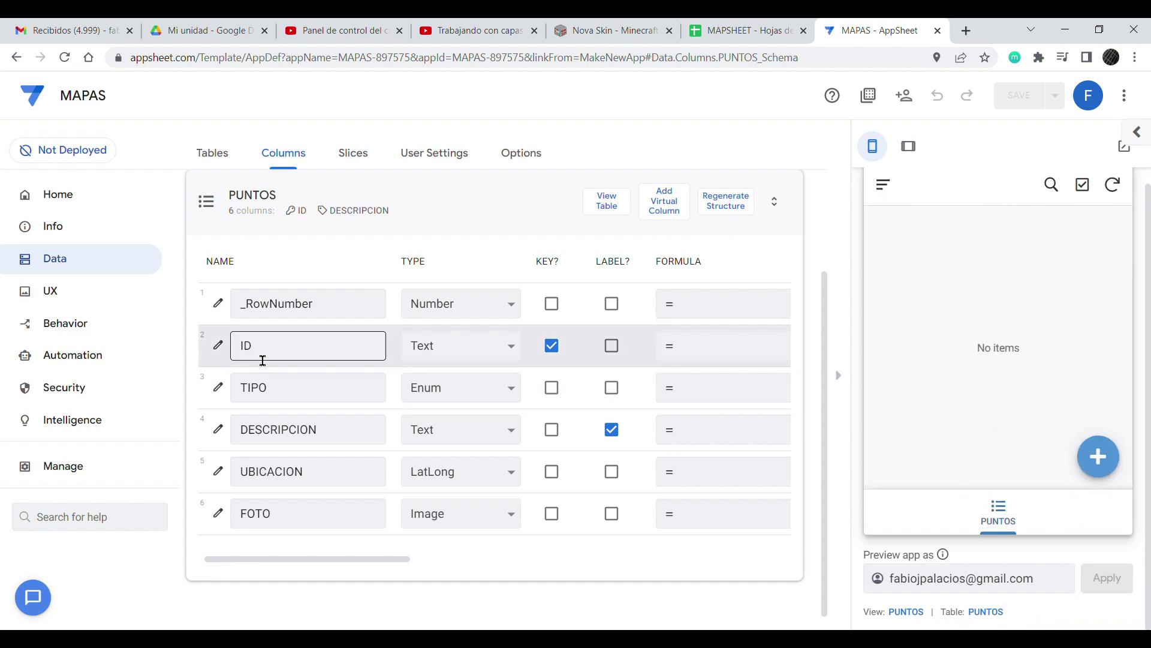
Step: Create a new UX view named MAPA for the PUNTOS data with the map view type
{"action": "left_click", "coordinate": [62, 294]}
{"action": "left_click", "coordinate": [233, 255]}
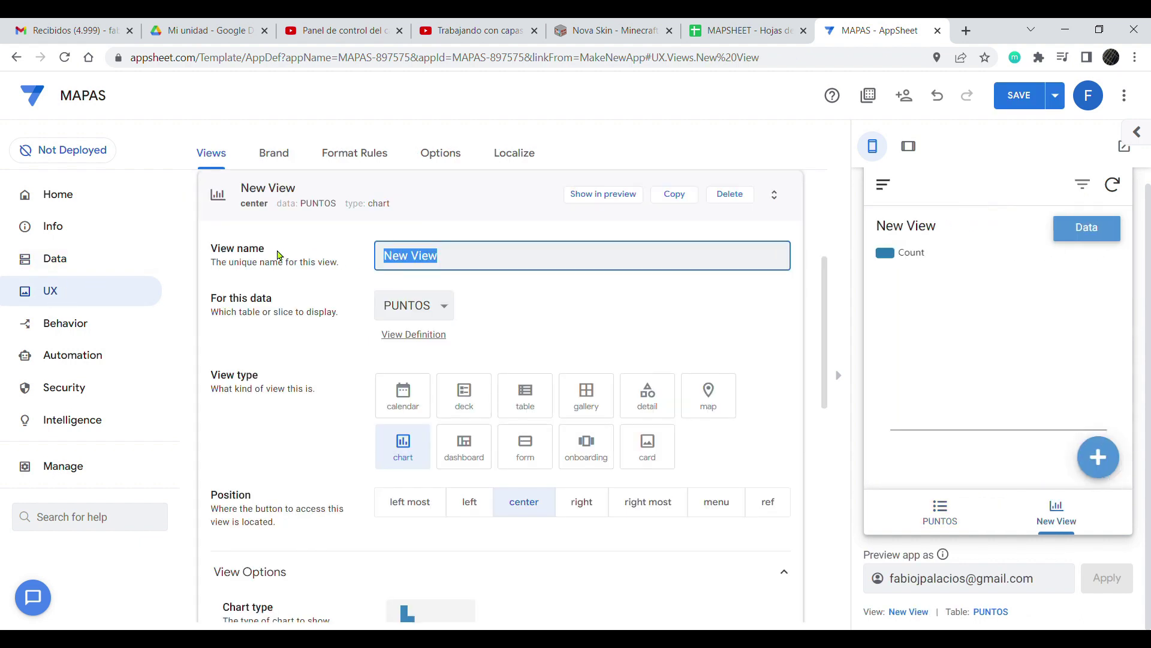
{"action": "type", "text": "MAPA"}
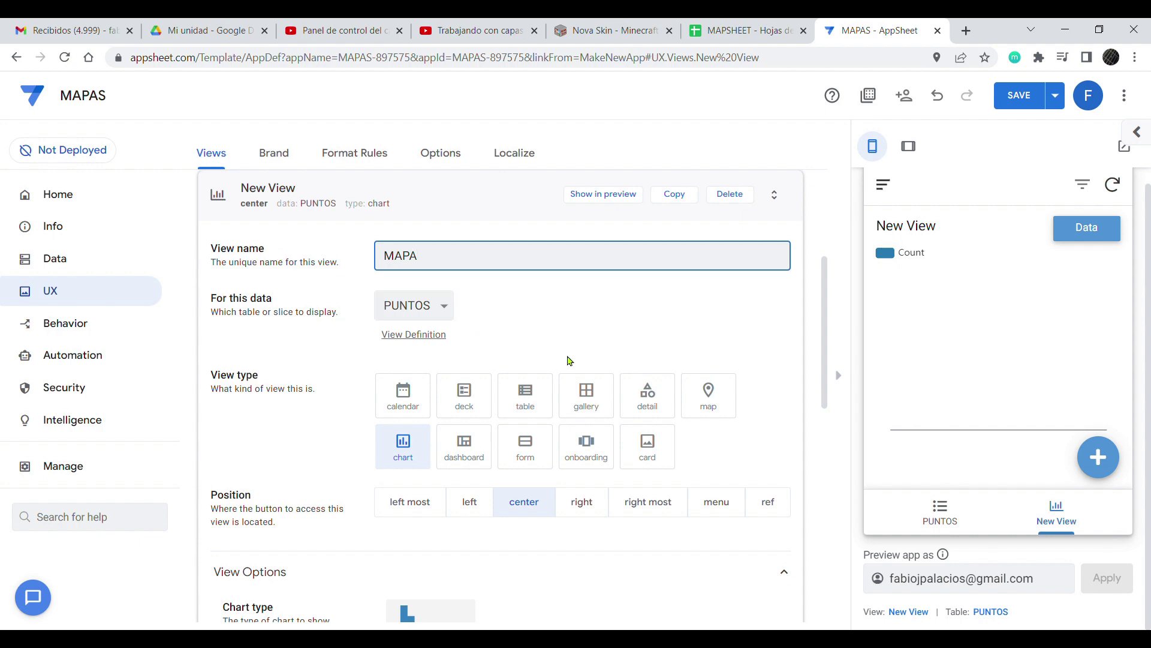
{"action": "left_click", "coordinate": [714, 400]}
Step: Give the MAPA view a solid globe icon found by searching the icons for "map", and save the app
{"action": "scroll", "coordinate": [739, 437], "scroll_direction": "down", "scroll_amount": 8}
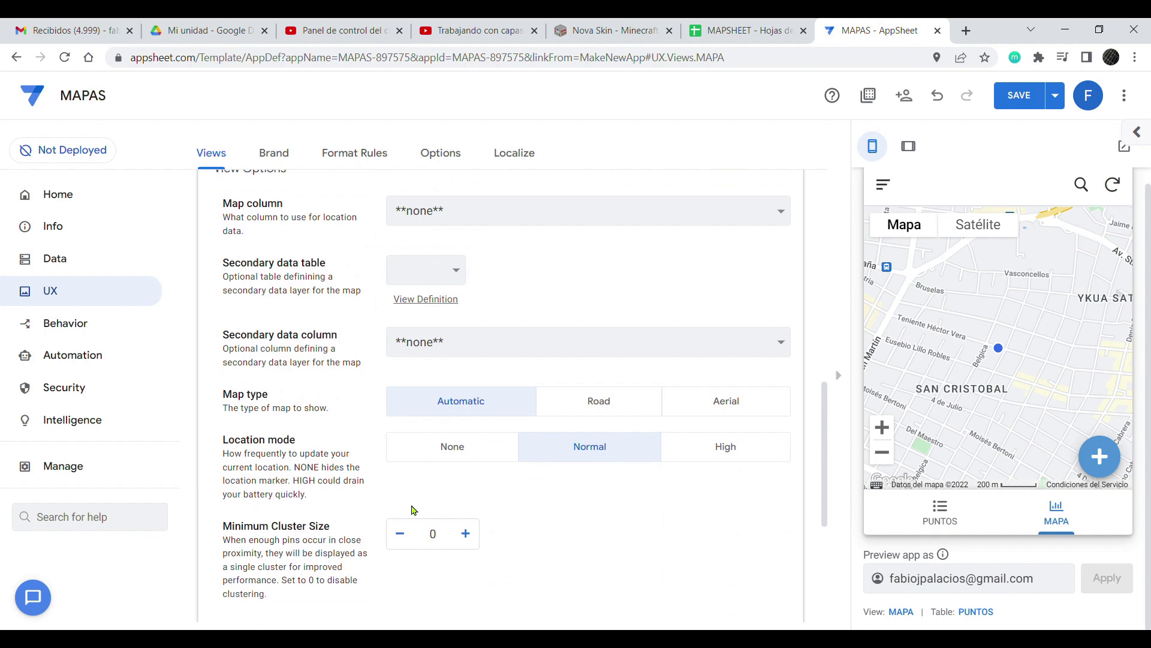
{"action": "scroll", "coordinate": [414, 510], "scroll_direction": "down", "scroll_amount": 5}
{"action": "left_click", "coordinate": [279, 396]}
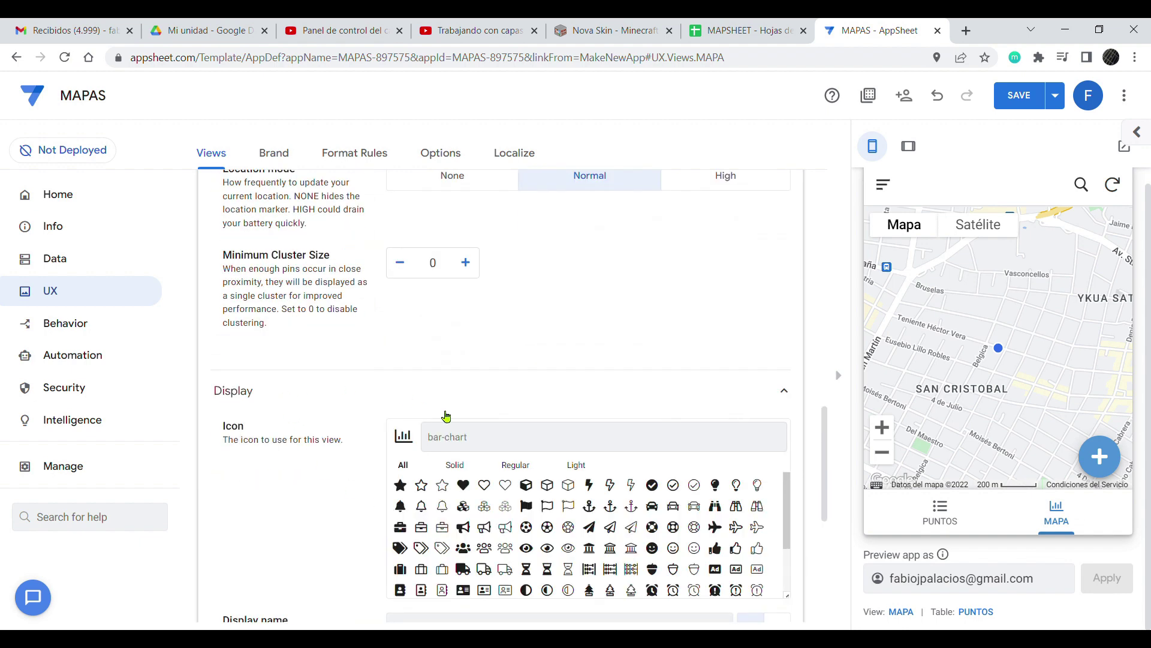
{"action": "left_click", "coordinate": [486, 446]}
{"action": "type", "text": "m"}
{"action": "key", "text": "BackSpace"}
{"action": "type", "text": "map"}
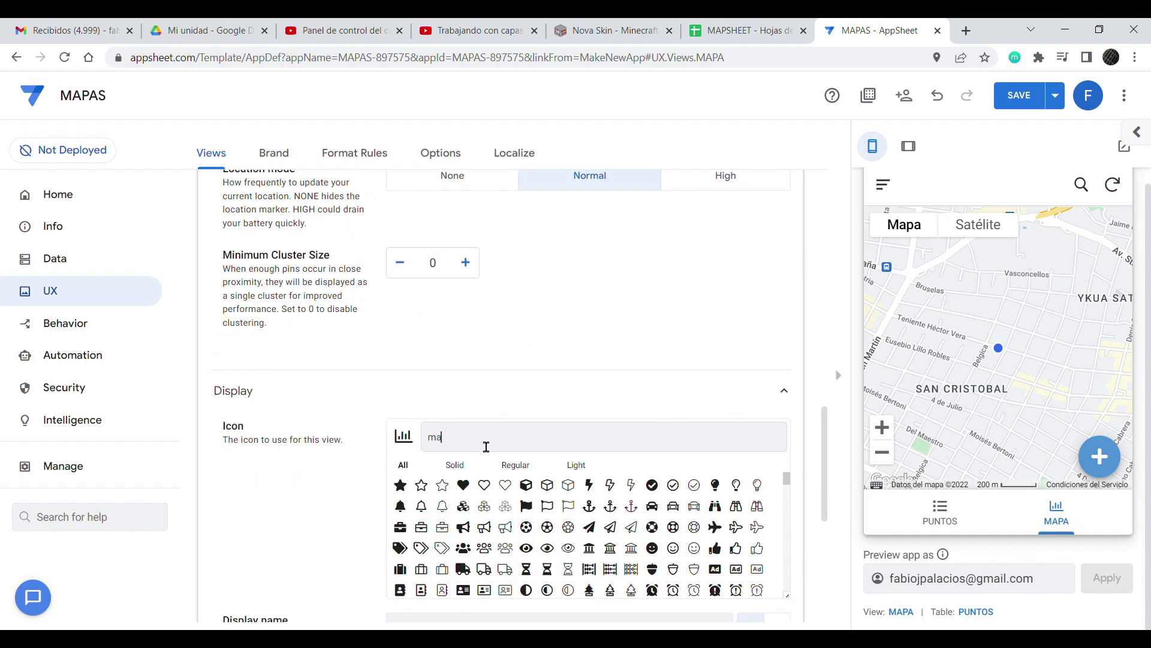
{"action": "left_click", "coordinate": [526, 505]}
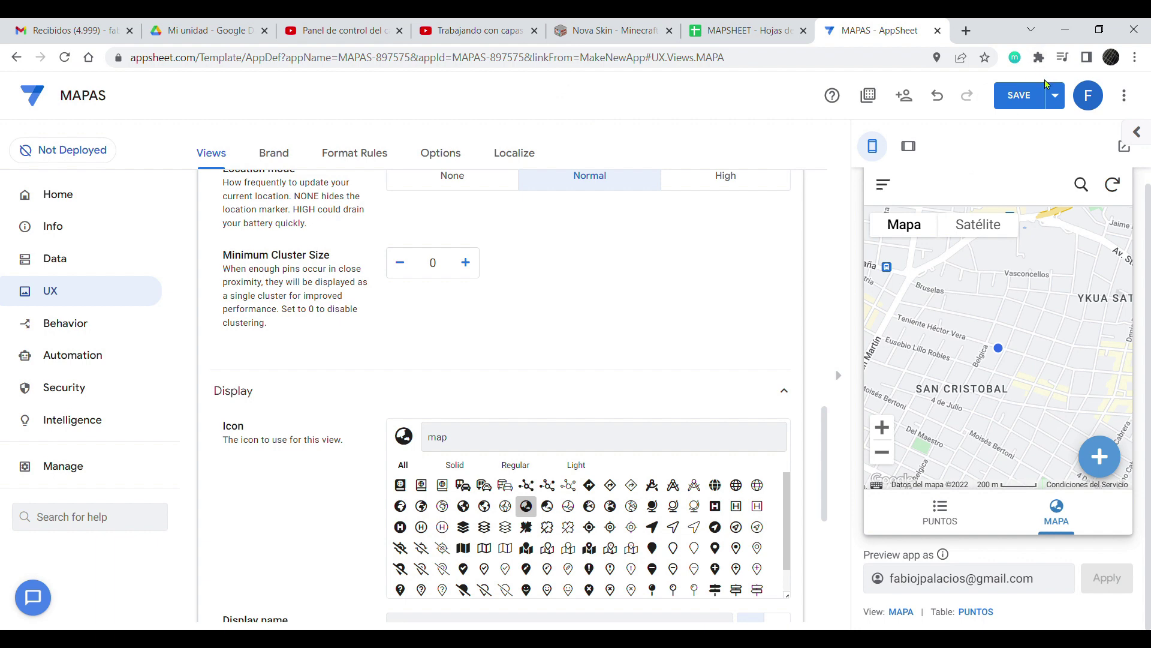
{"action": "left_click", "coordinate": [1044, 88]}
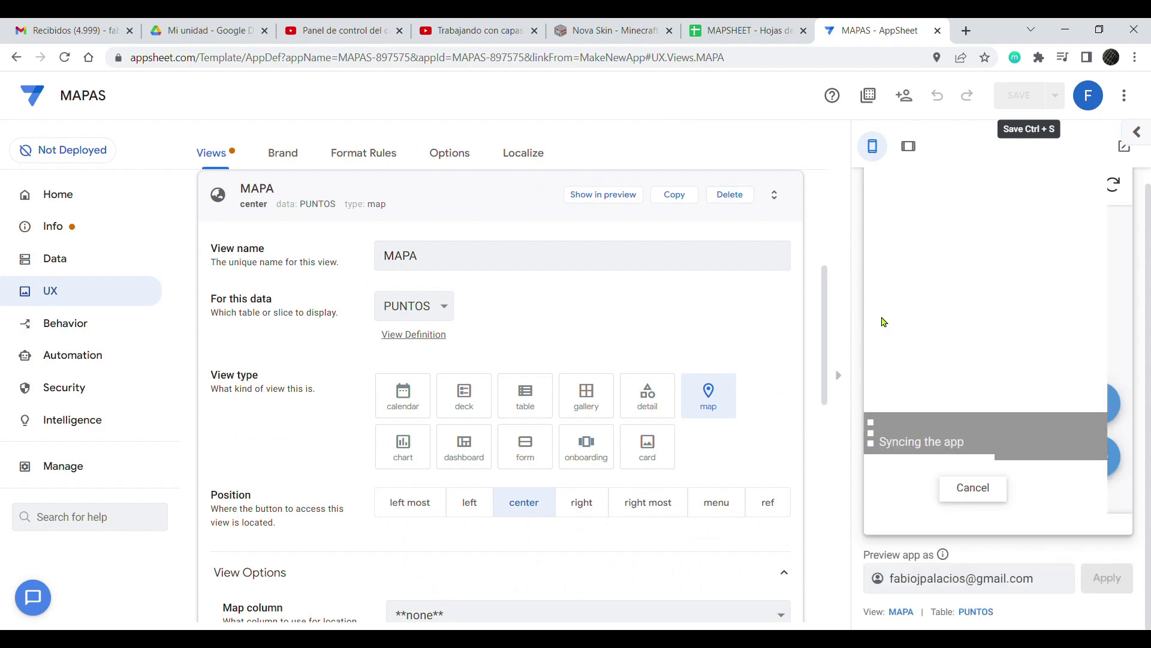
Step: Show PUNTOS in the preview, and examine the optional KML file URL setting in the UBICACION column's type details
{"action": "left_click", "coordinate": [943, 515]}
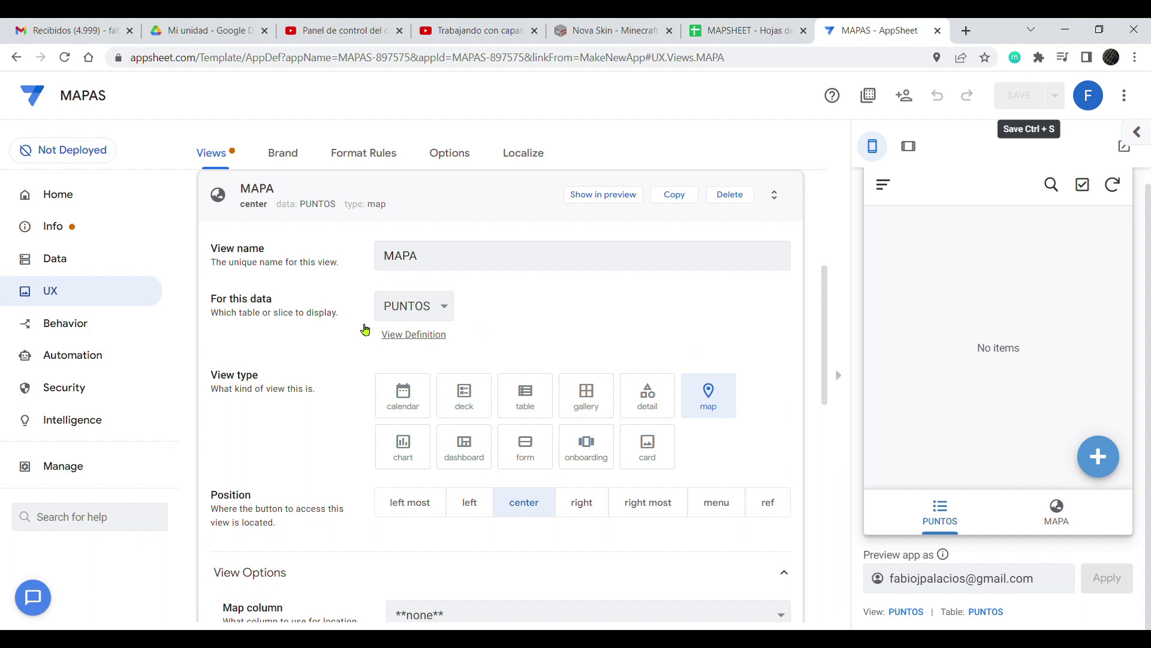
{"action": "left_click", "coordinate": [55, 264]}
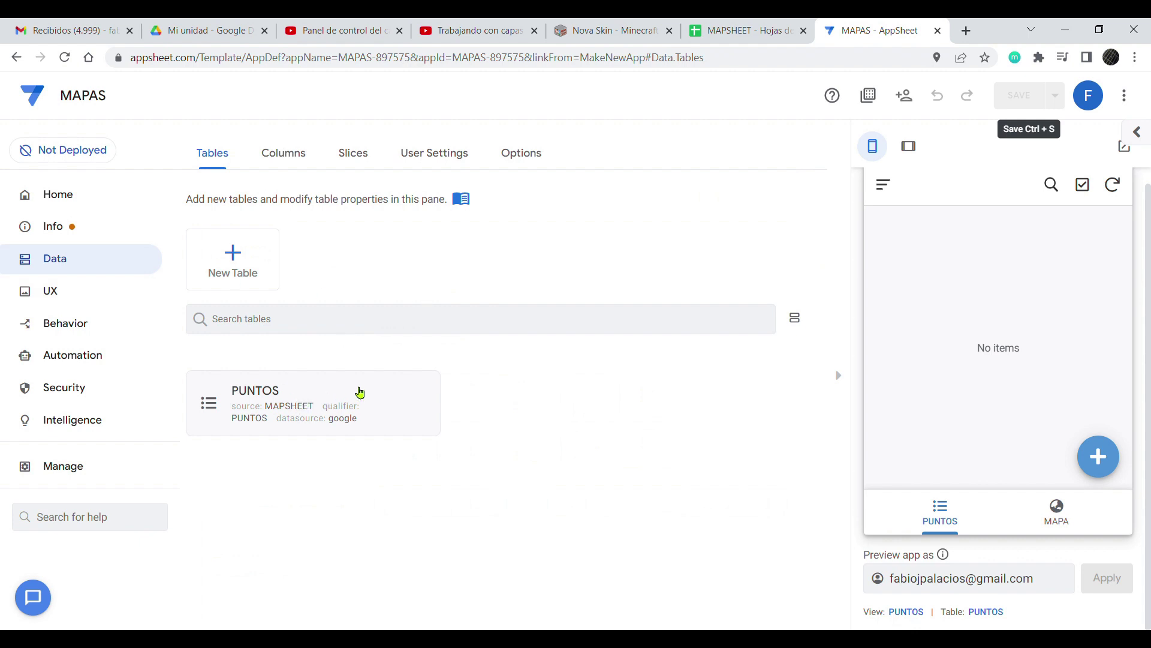
{"action": "left_click", "coordinate": [291, 398]}
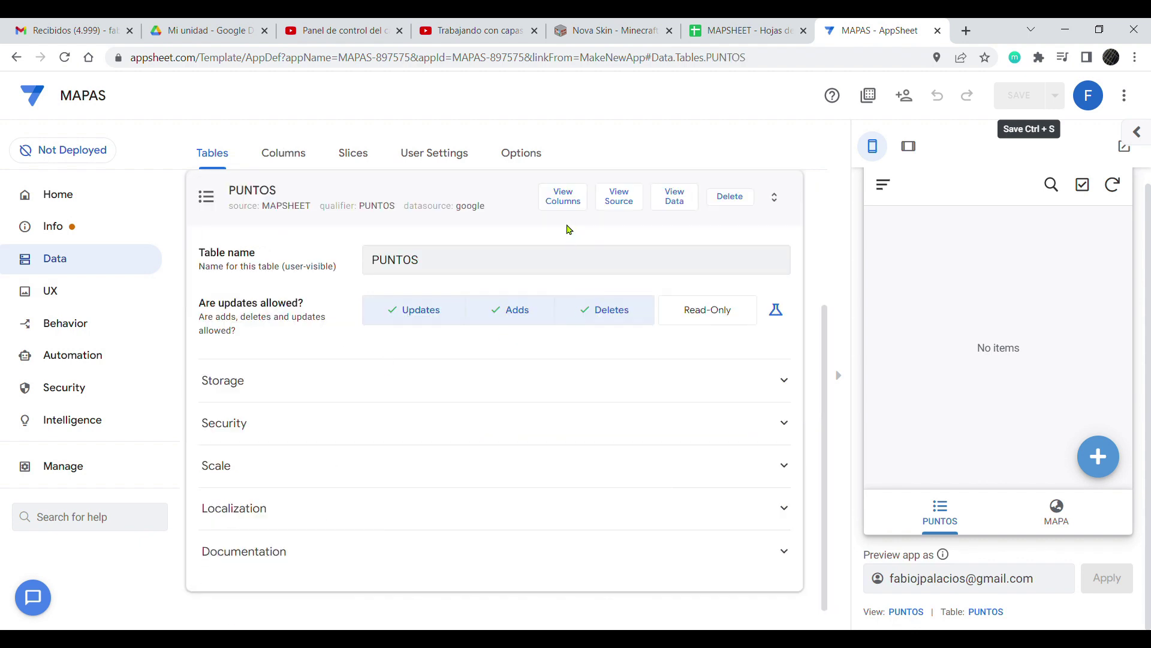
{"action": "left_click", "coordinate": [568, 204]}
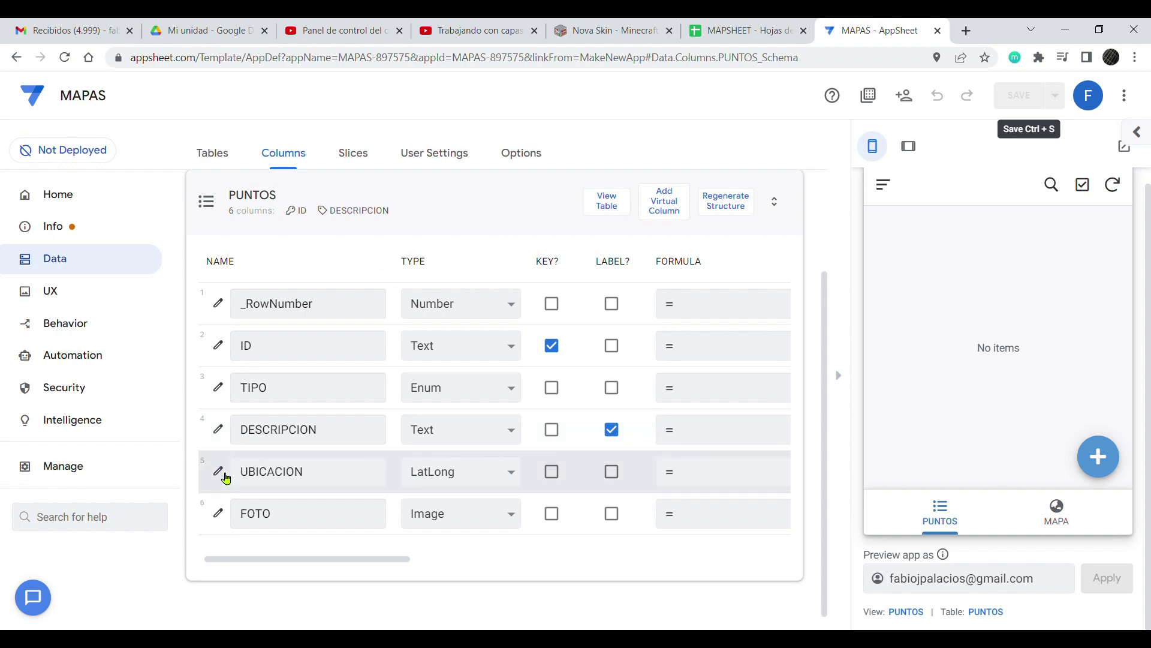
{"action": "left_click", "coordinate": [219, 472]}
{"action": "scroll", "coordinate": [516, 359], "scroll_direction": "down", "scroll_amount": 2}
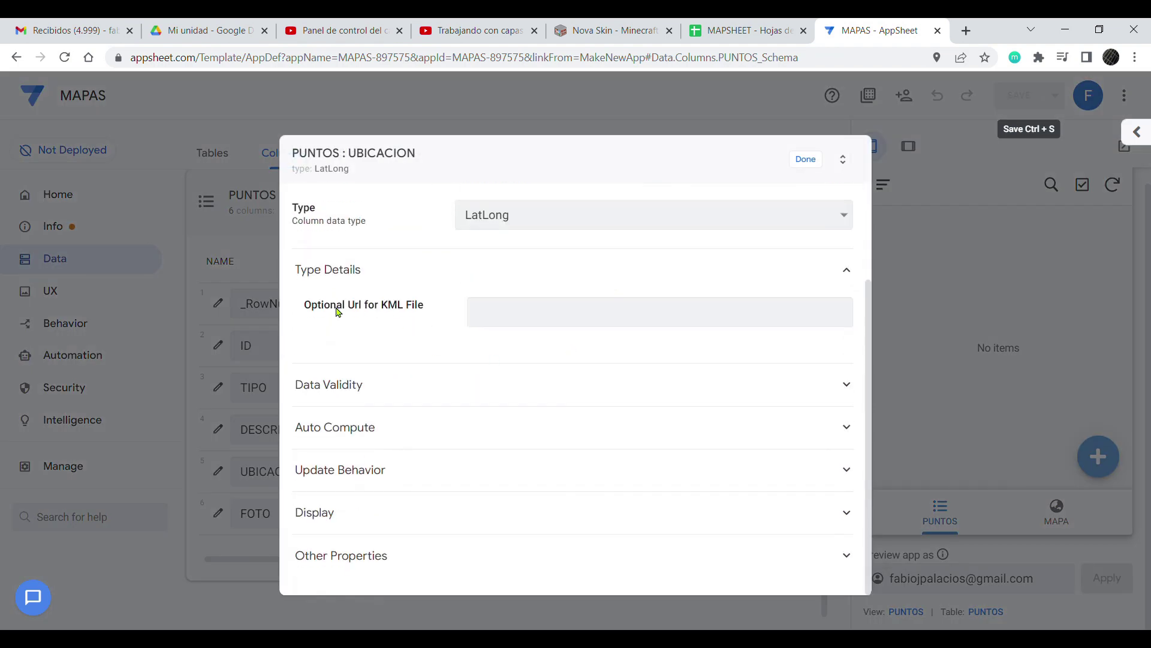
{"action": "left_click_drag", "start_coordinate": [305, 311], "coordinate": [434, 315]}
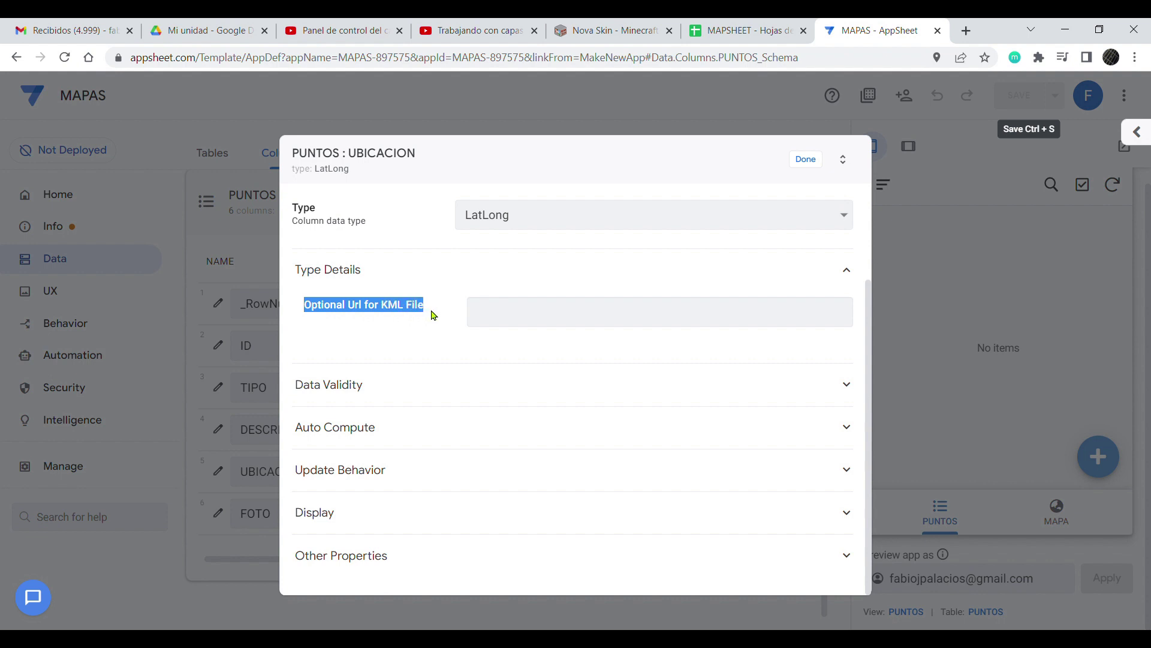
{"action": "left_click", "coordinate": [517, 318]}
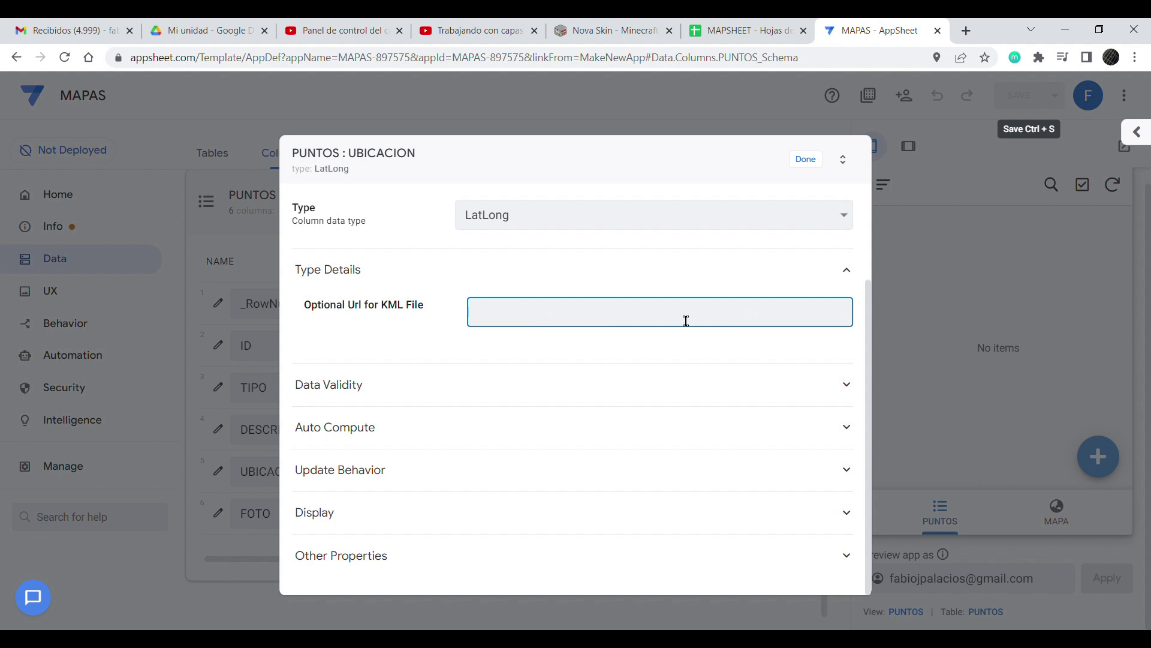
{"action": "left_click", "coordinate": [907, 102]}
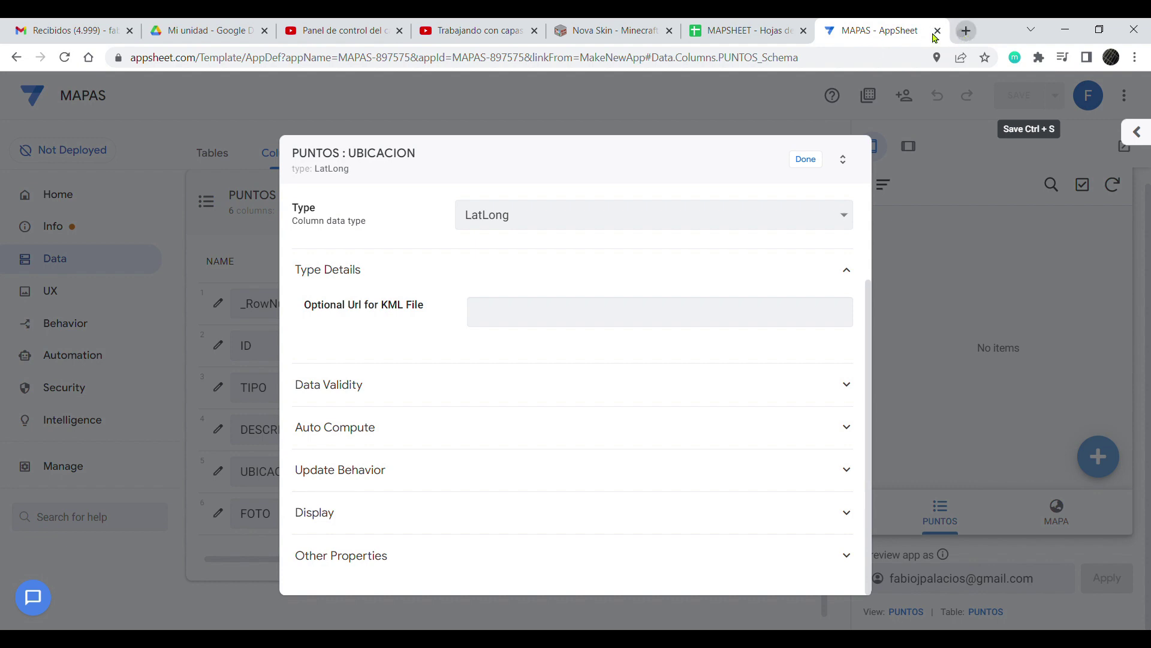
Step: Search for My Maps in a new browser tab, open Google My Maps, and create a new map
{"action": "left_click", "coordinate": [964, 30]}
{"action": "left_click", "coordinate": [759, 60]}
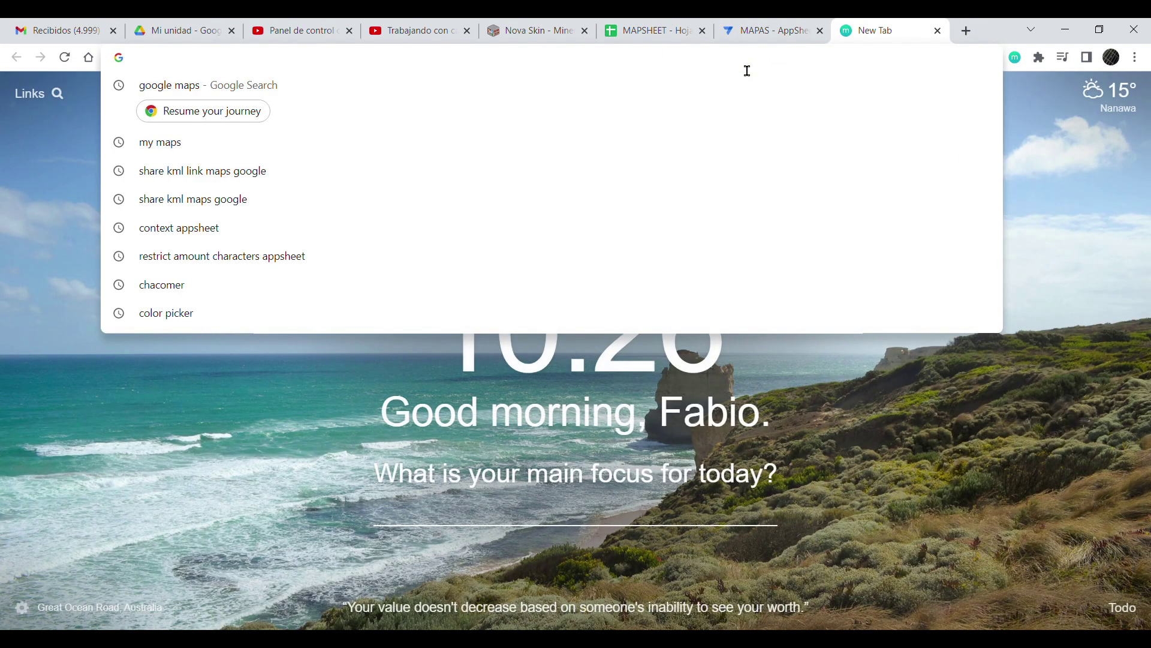
{"action": "type", "text": "MY"}
{"action": "type", "text": "MAPS"}
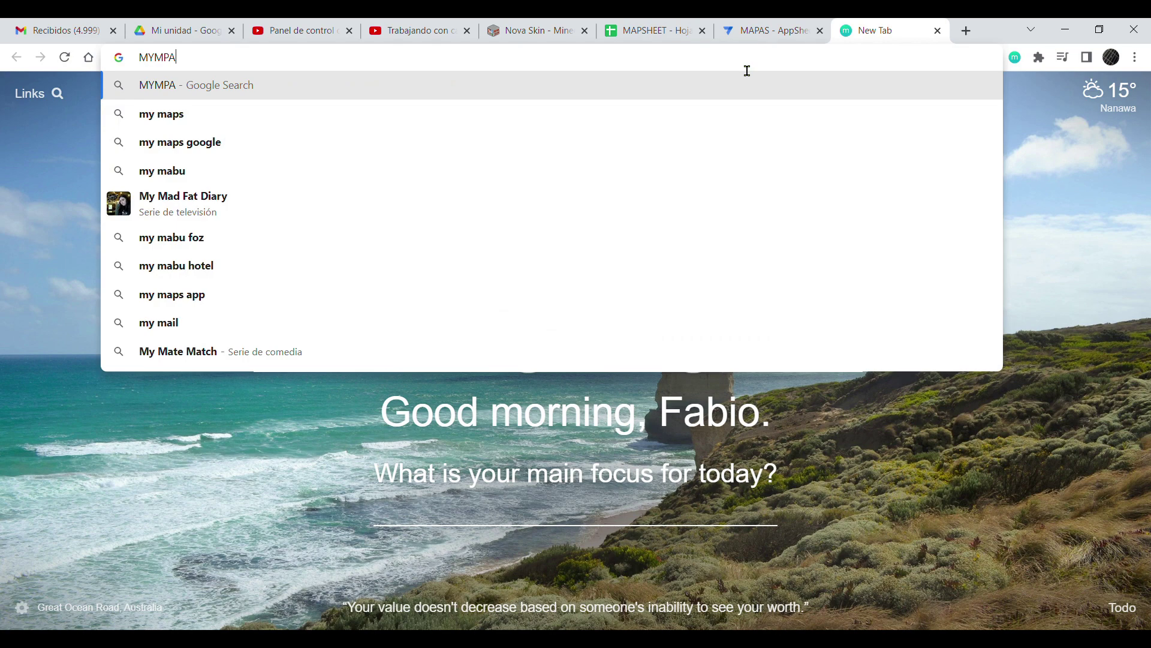
{"action": "key", "text": "Return"}
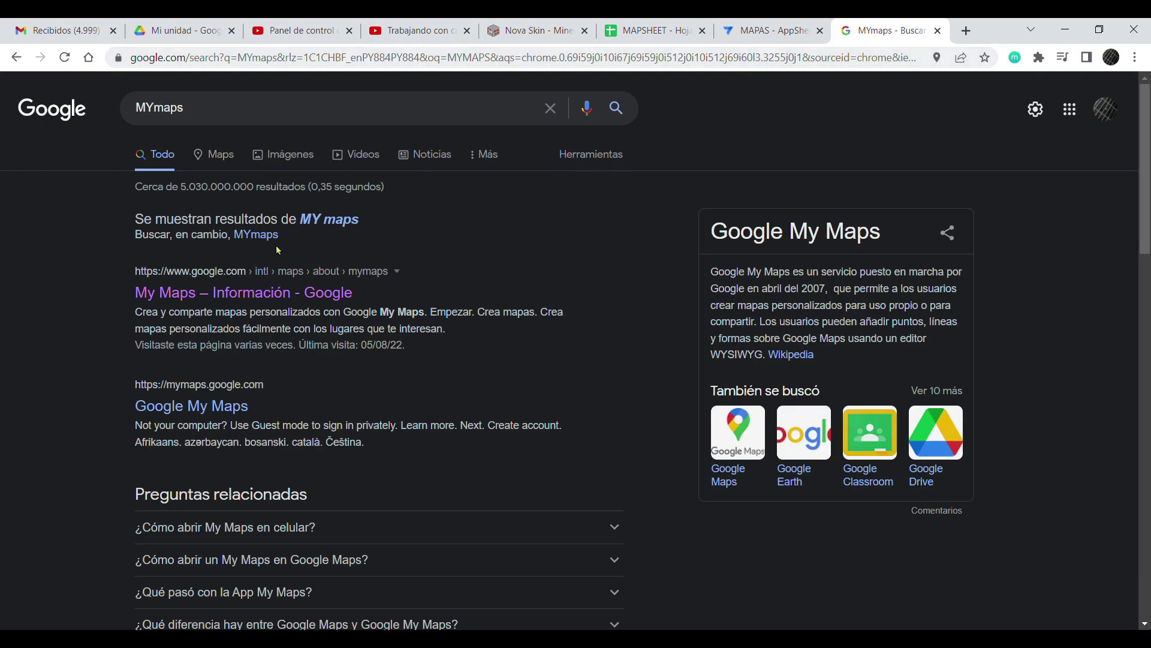
{"action": "left_click", "coordinate": [271, 295]}
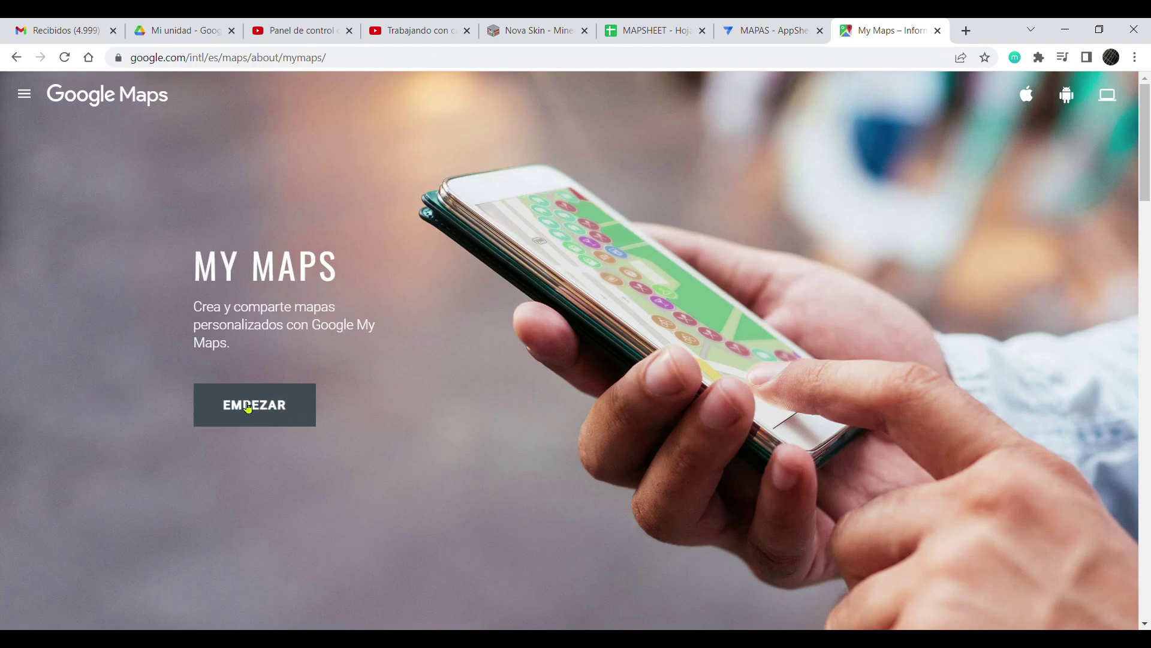
{"action": "left_click", "coordinate": [260, 402]}
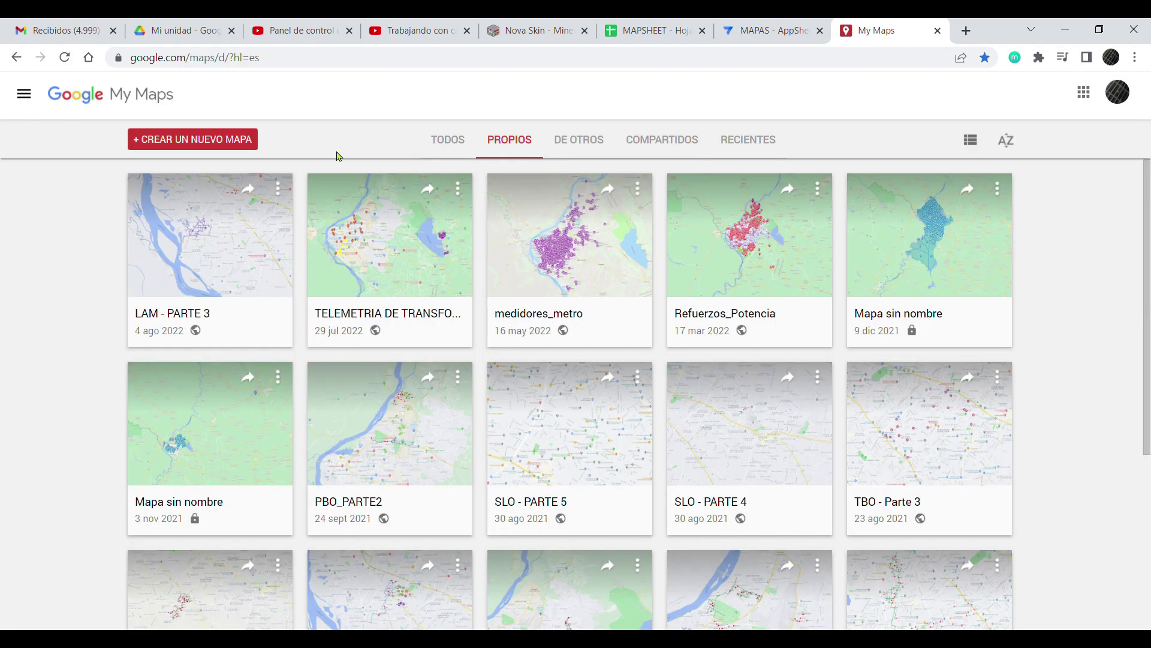
{"action": "left_click", "coordinate": [195, 140]}
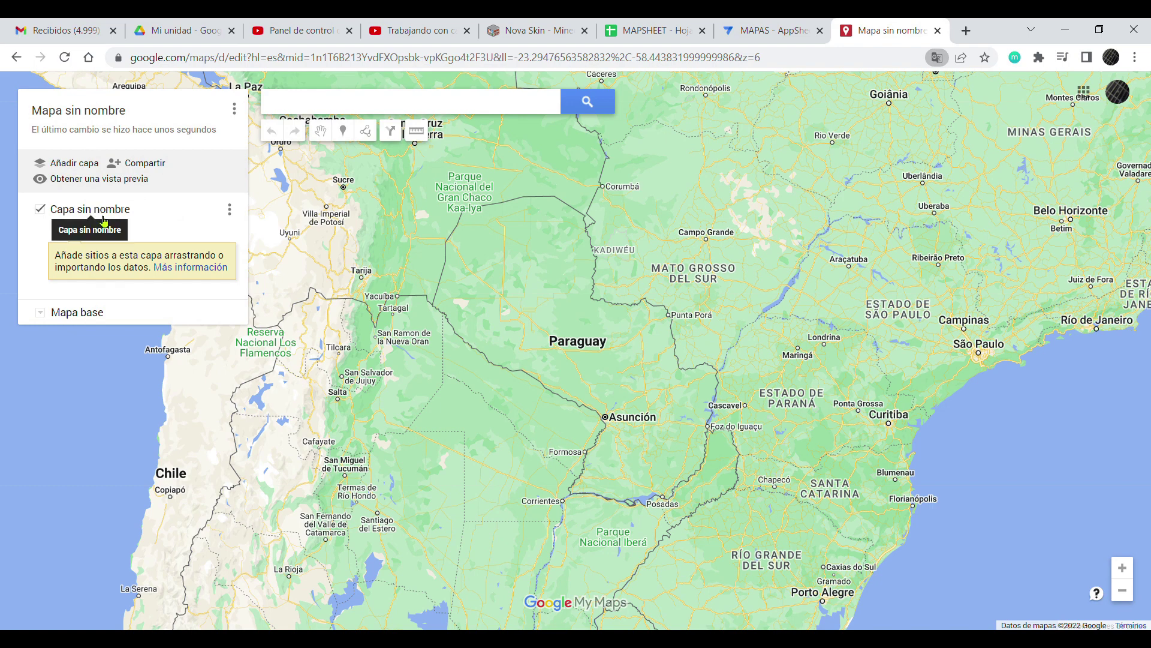
Step: Title the map YOUTUBE and give it the description "EJEMPLO DE MAPA CON CAPAS KMZ"
{"action": "left_click", "coordinate": [91, 116]}
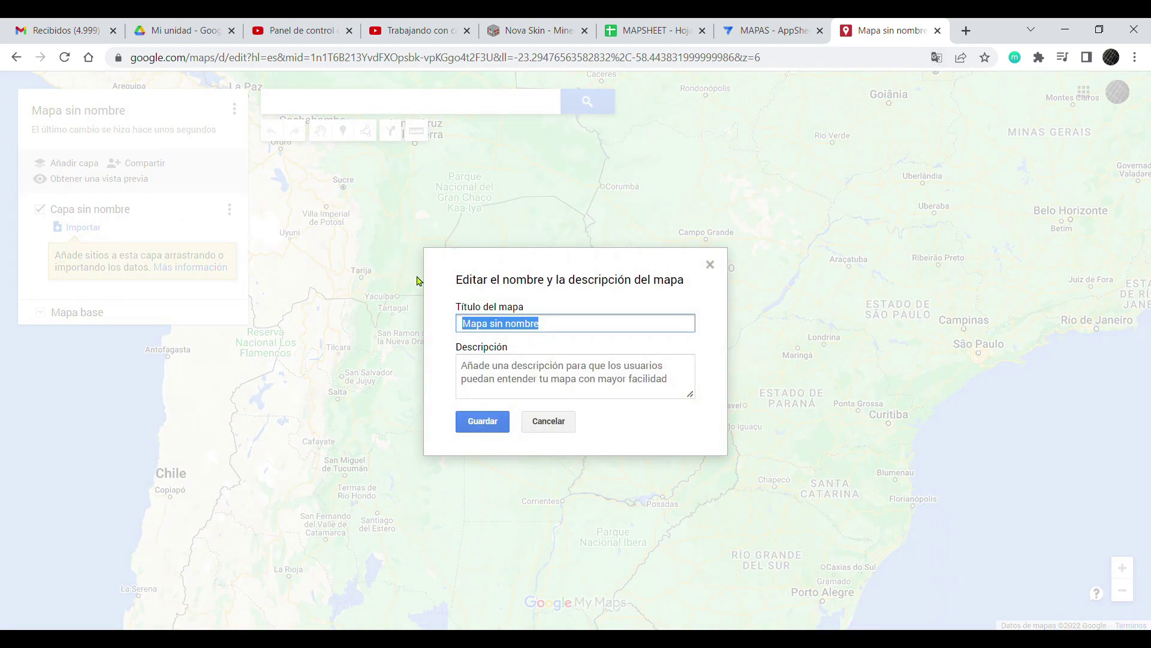
{"action": "type", "text": "YOUTUBE"}
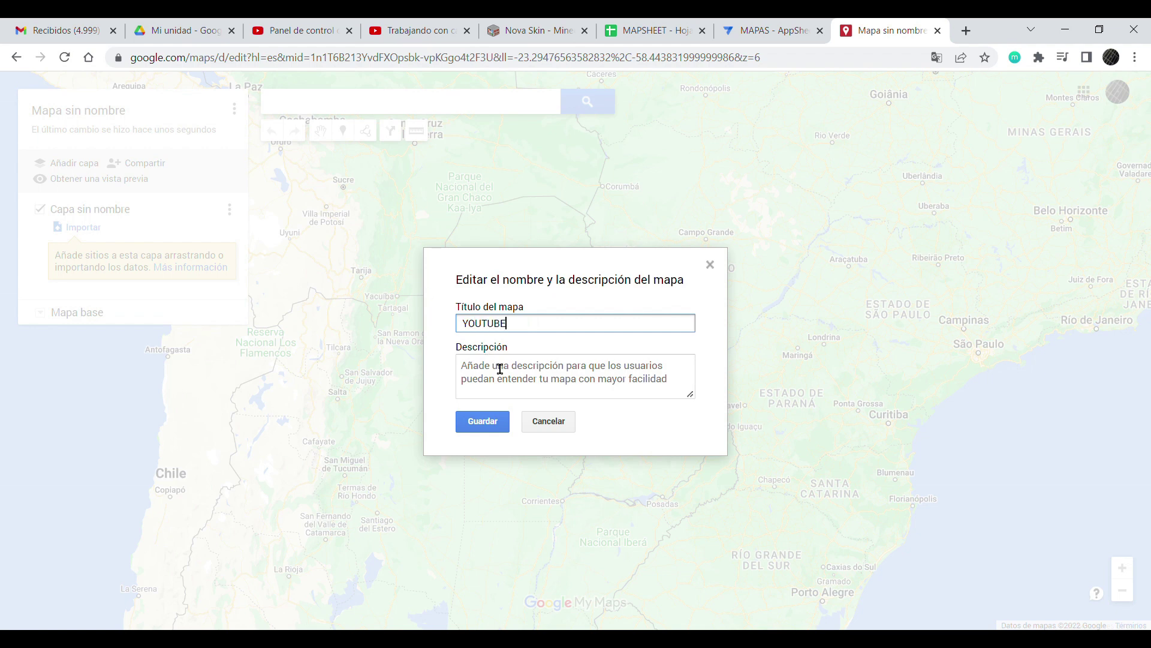
{"action": "left_click", "coordinate": [500, 368]}
{"action": "type", "text": "EJEMPLO DE MAPA CON CAPAS KMZ"}
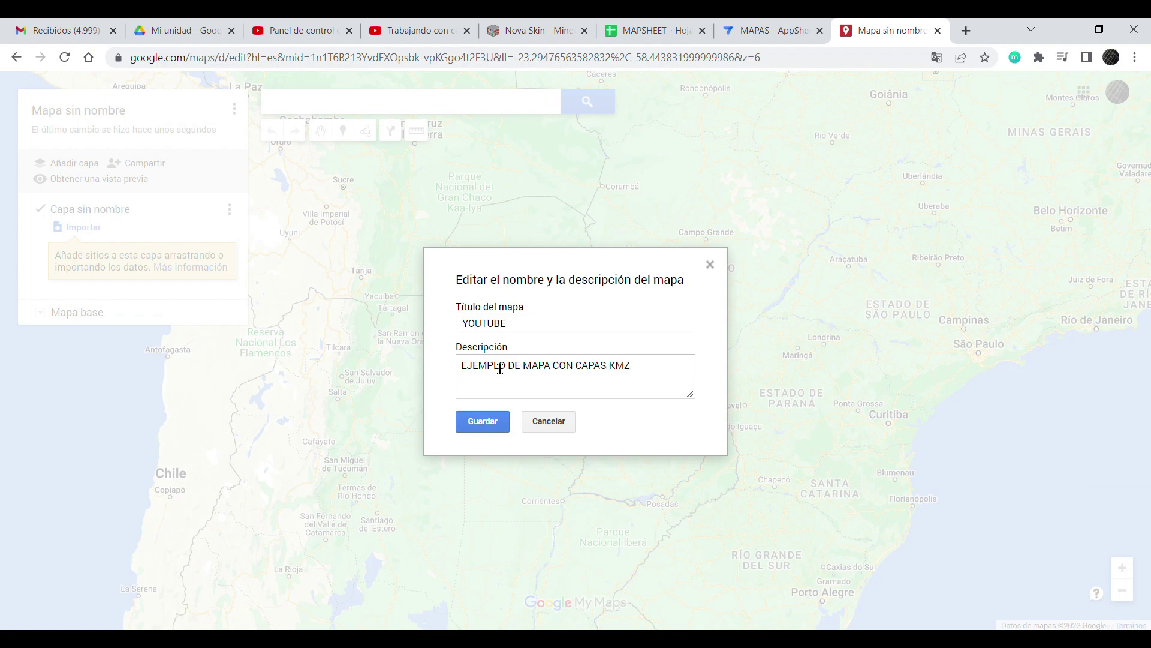
{"action": "left_click", "coordinate": [479, 421]}
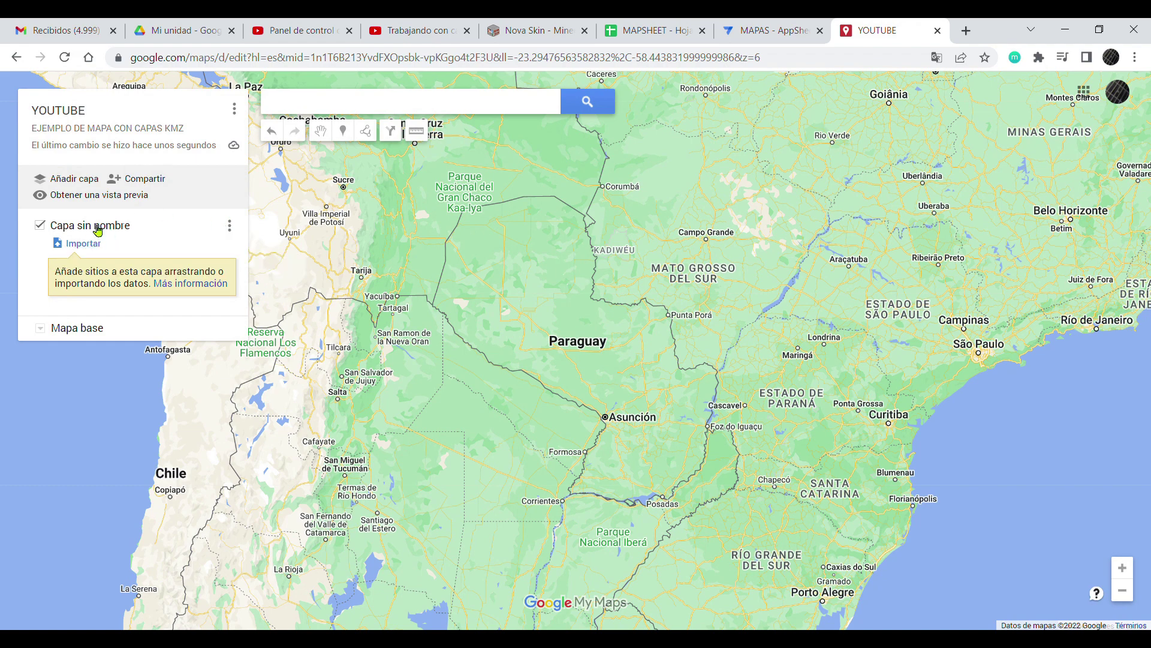
Step: Import the point features file from the device into the untitled layer and group its places with Estilo uniforme
{"action": "left_click", "coordinate": [84, 243]}
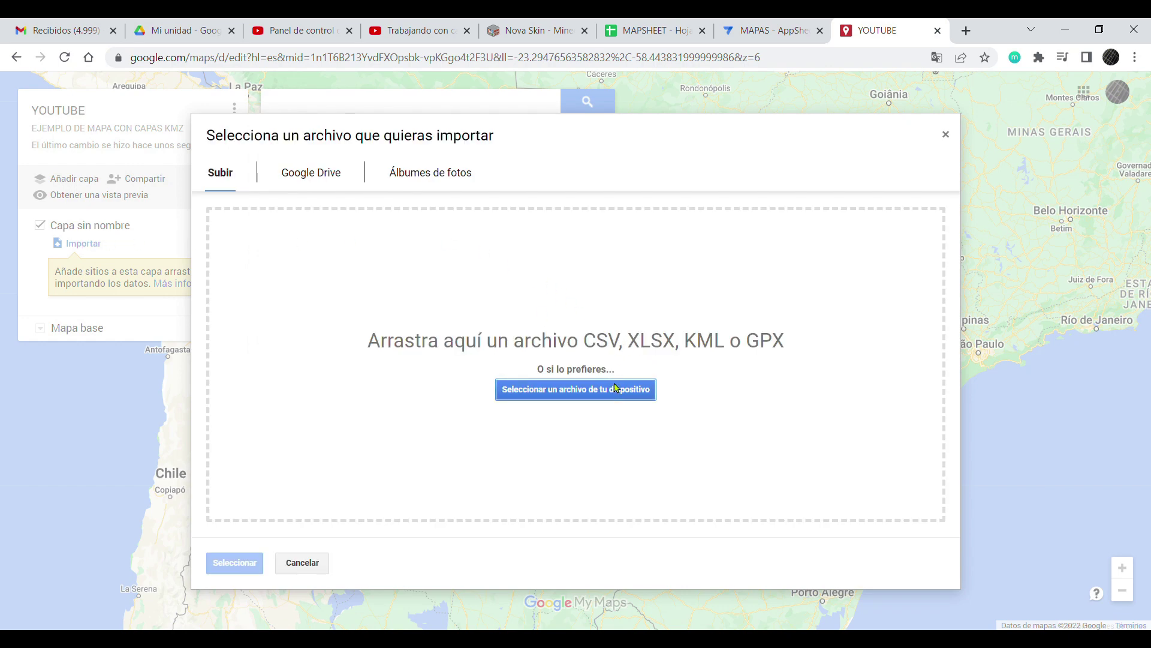
{"action": "left_click", "coordinate": [573, 391]}
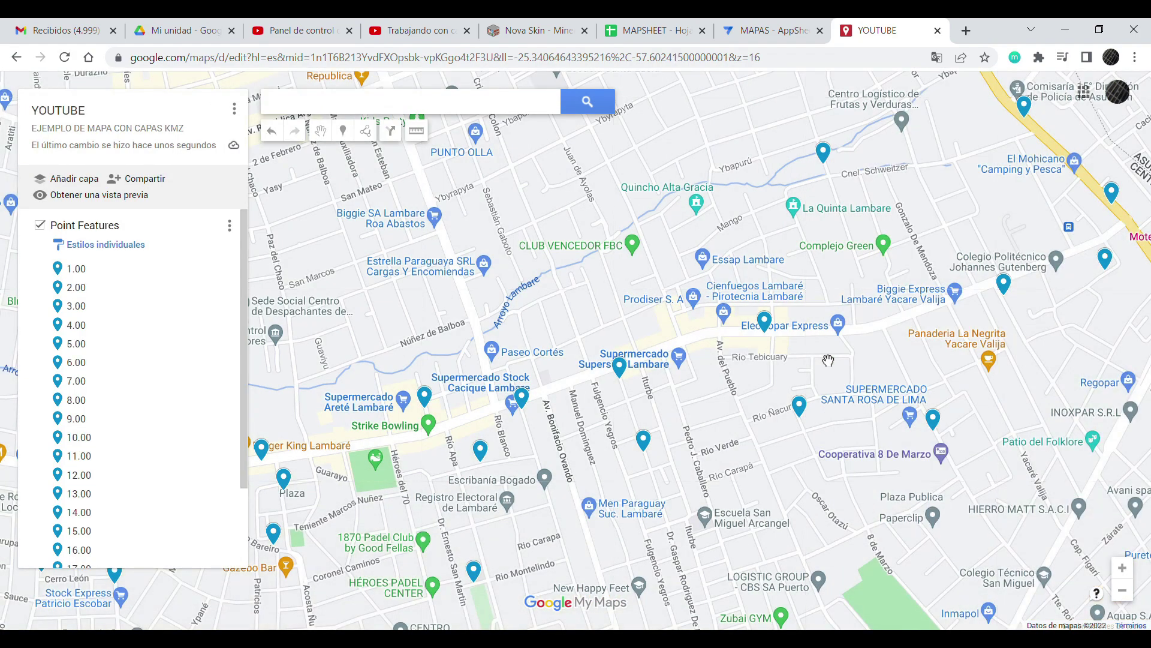
{"action": "left_click", "coordinate": [136, 246]}
{"action": "left_click", "coordinate": [209, 251]}
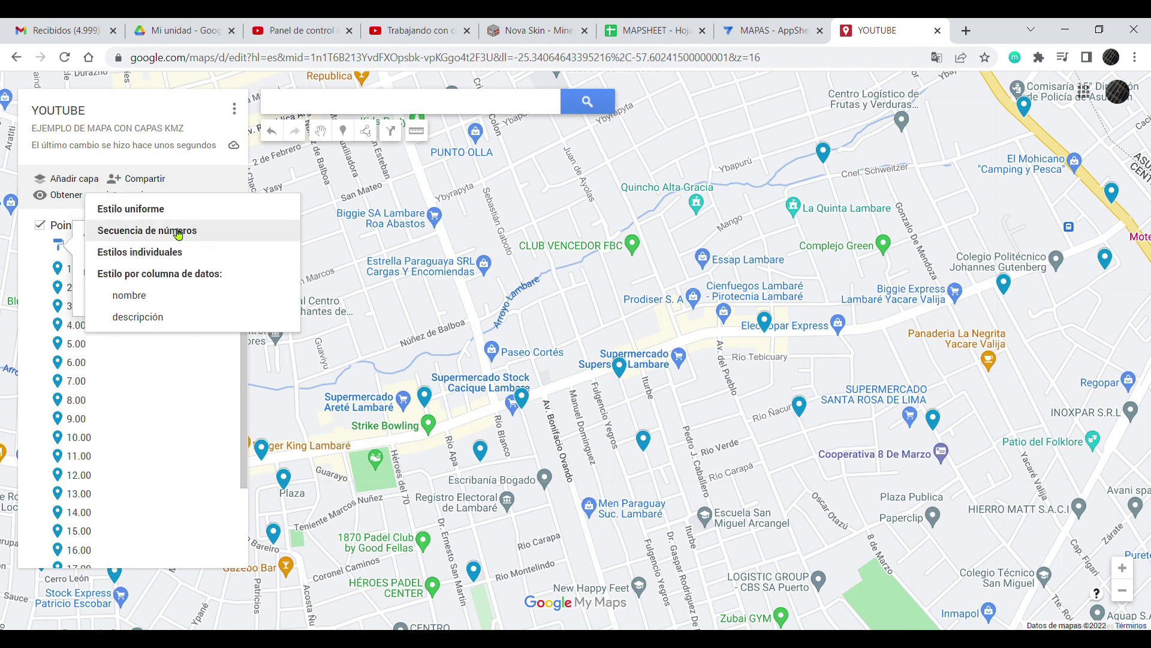
{"action": "left_click", "coordinate": [156, 211]}
Step: Label the points in the Point Features layer by descripción and color all of them orange-red
{"action": "left_click", "coordinate": [222, 288]}
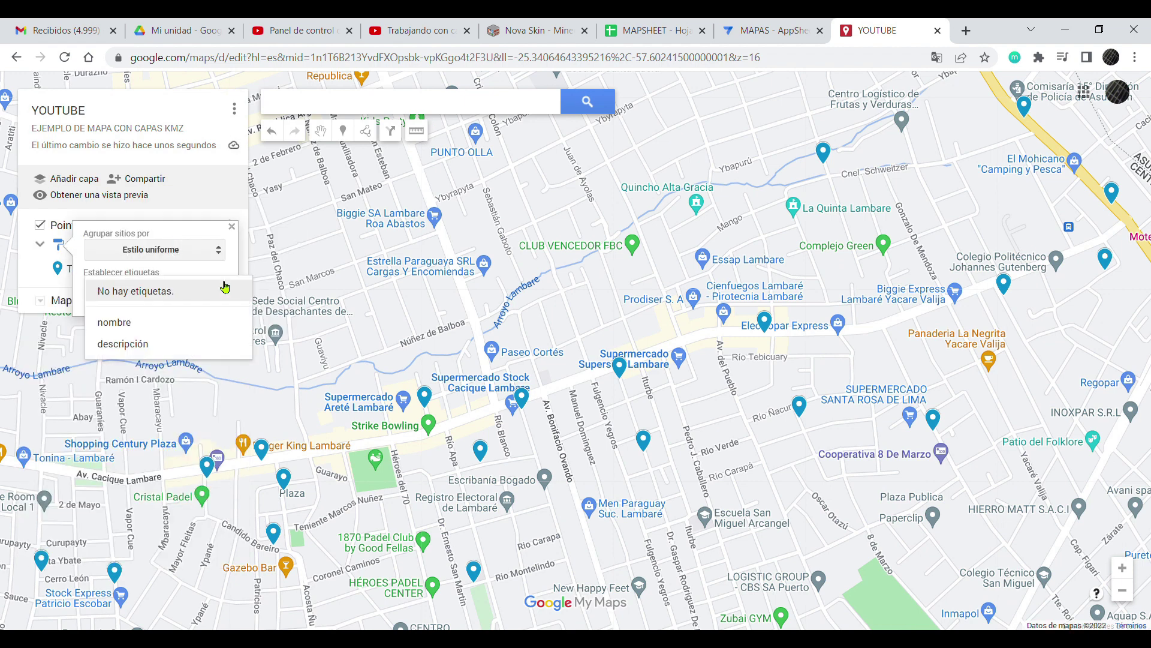
{"action": "left_click", "coordinate": [168, 344]}
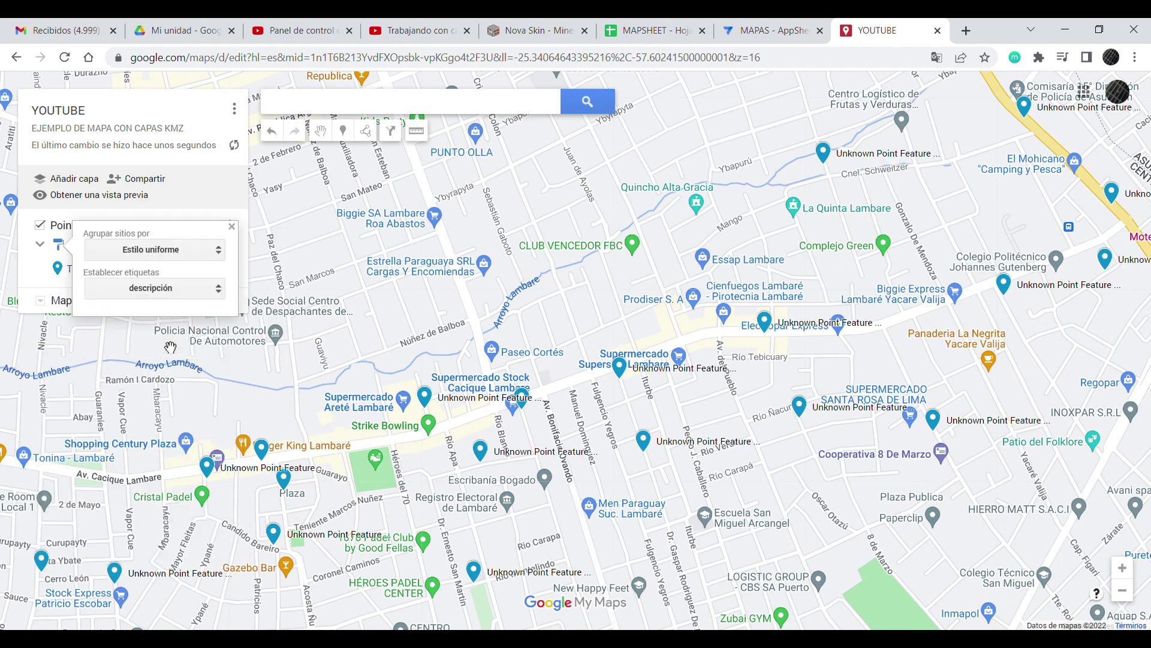
{"action": "left_click", "coordinate": [232, 227]}
{"action": "left_click", "coordinate": [229, 276]}
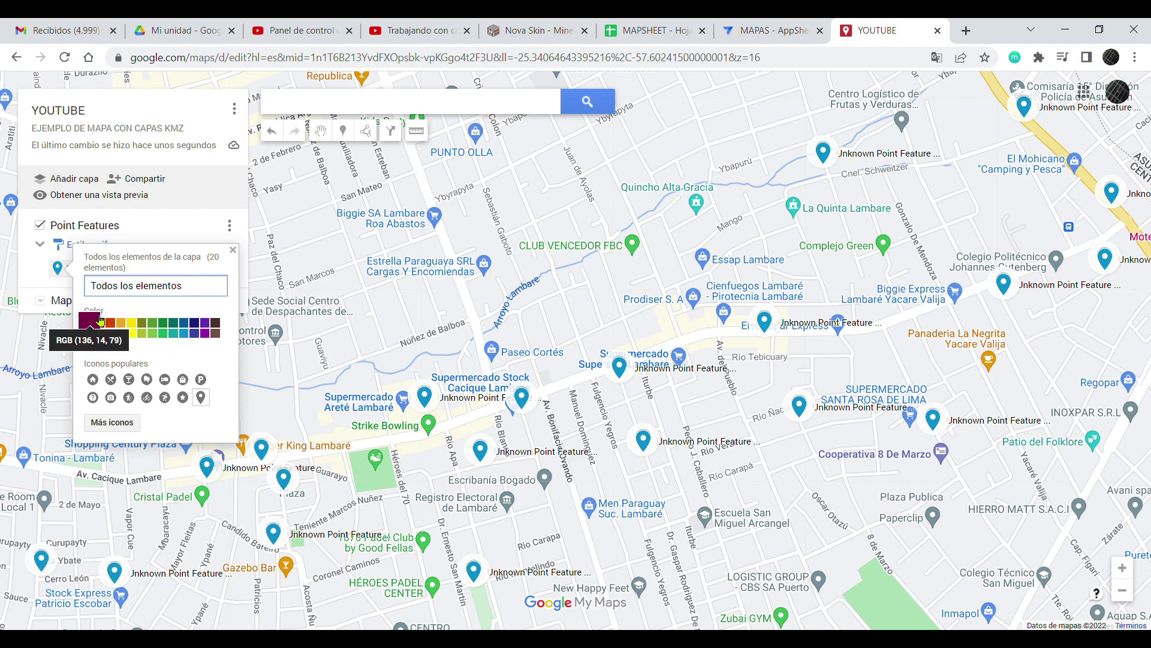
{"action": "left_click", "coordinate": [111, 327]}
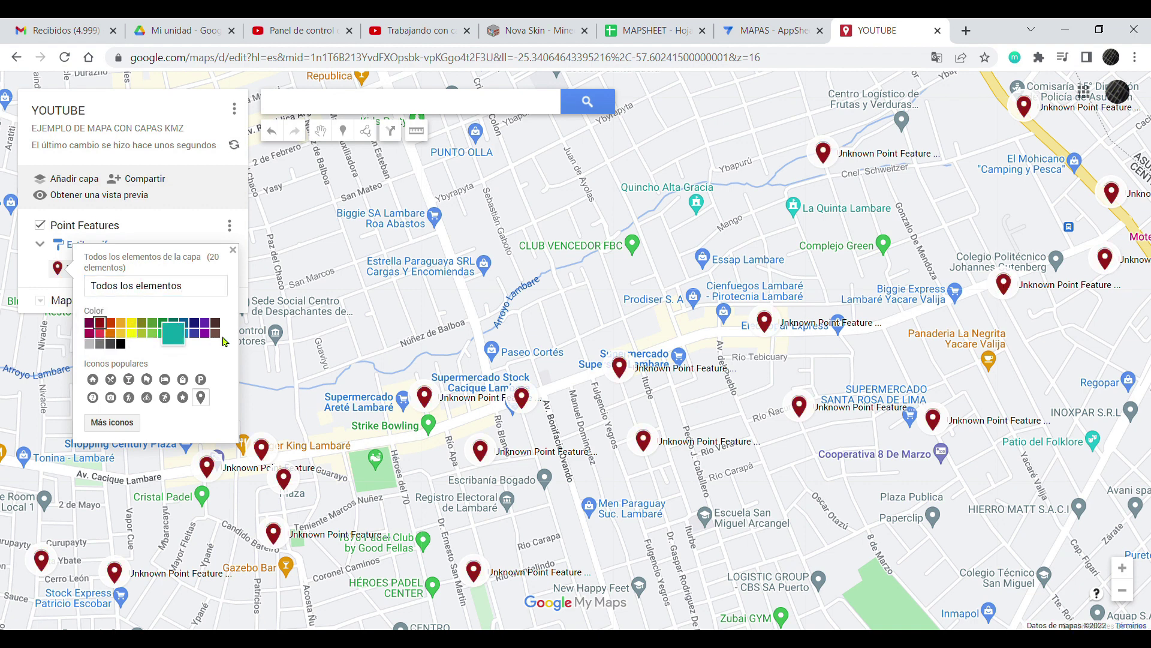
{"action": "left_click", "coordinate": [112, 327]}
Step: Examine the imported attributes in the details of points 19.00 and 11.00 on the map
{"action": "scroll", "coordinate": [699, 401], "scroll_direction": "down", "scroll_amount": 2}
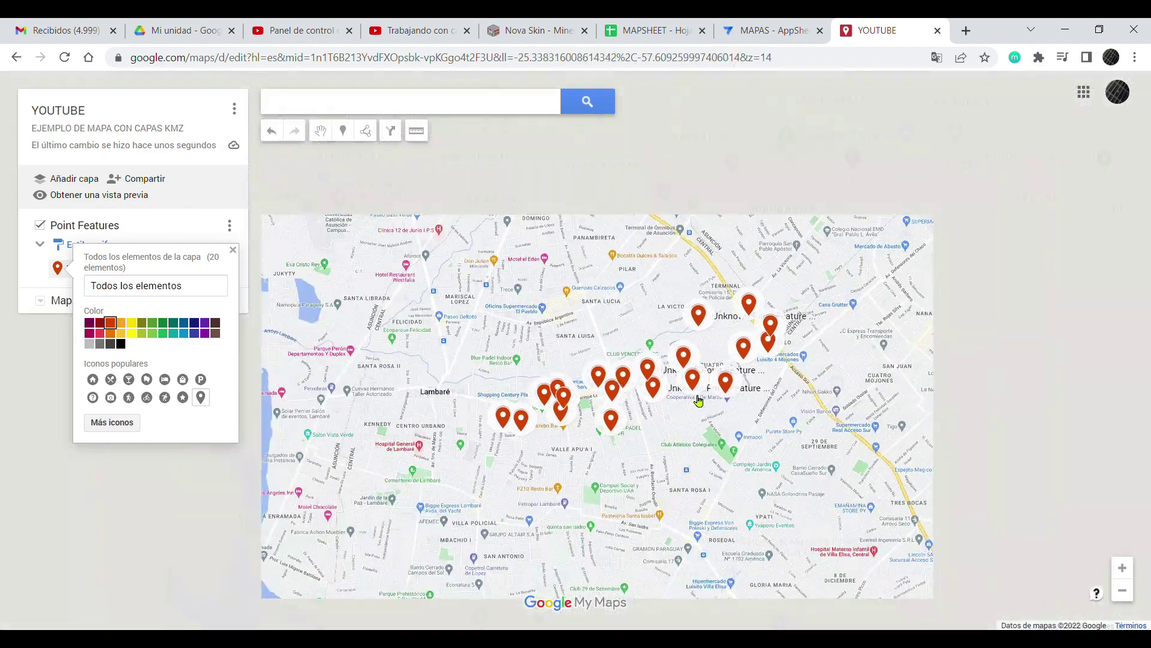
{"action": "scroll", "coordinate": [698, 400], "scroll_direction": "down", "scroll_amount": 1}
{"action": "left_click", "coordinate": [723, 373]}
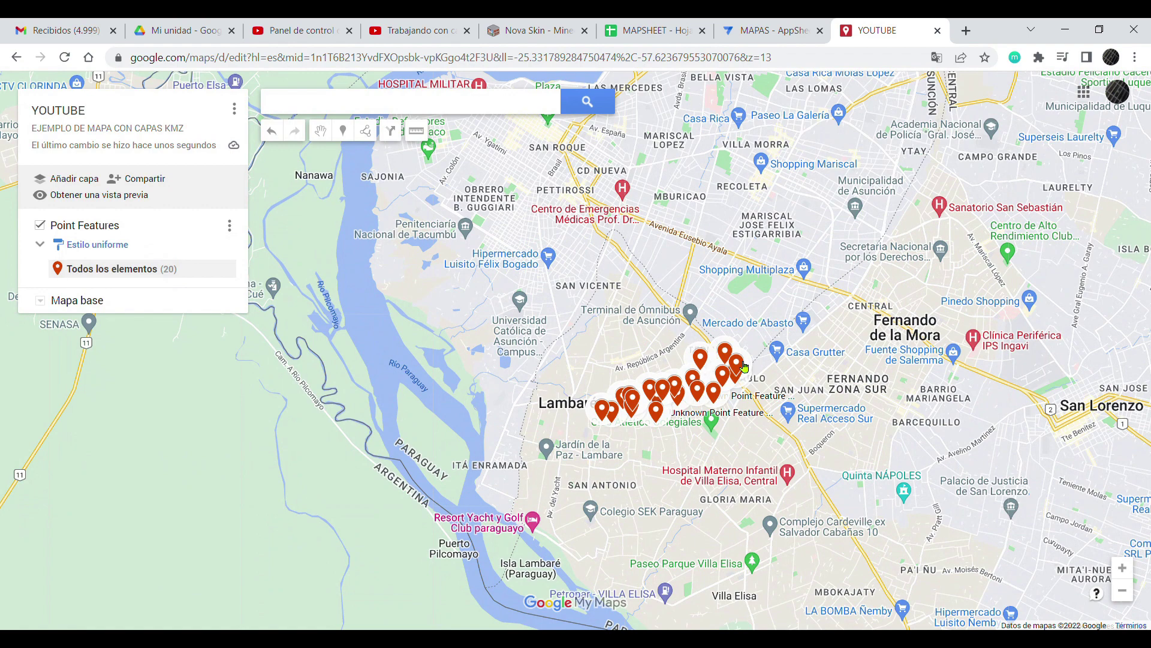
{"action": "scroll", "coordinate": [839, 216], "scroll_direction": "down", "scroll_amount": 2}
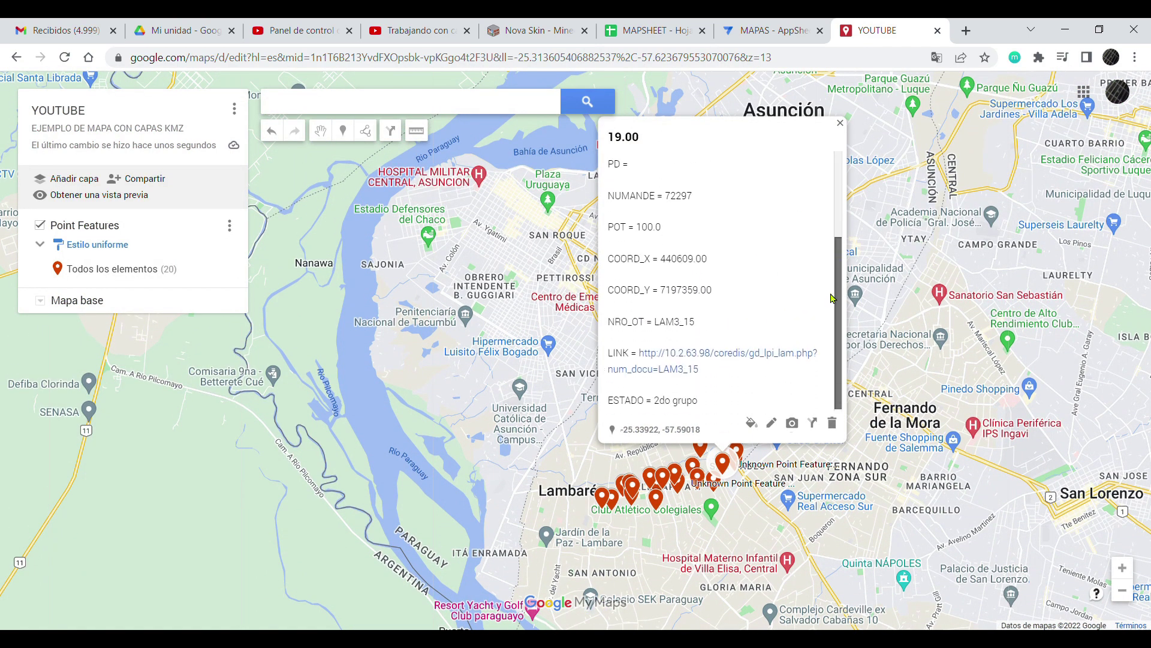
{"action": "scroll", "coordinate": [839, 216], "scroll_direction": "up", "scroll_amount": 2}
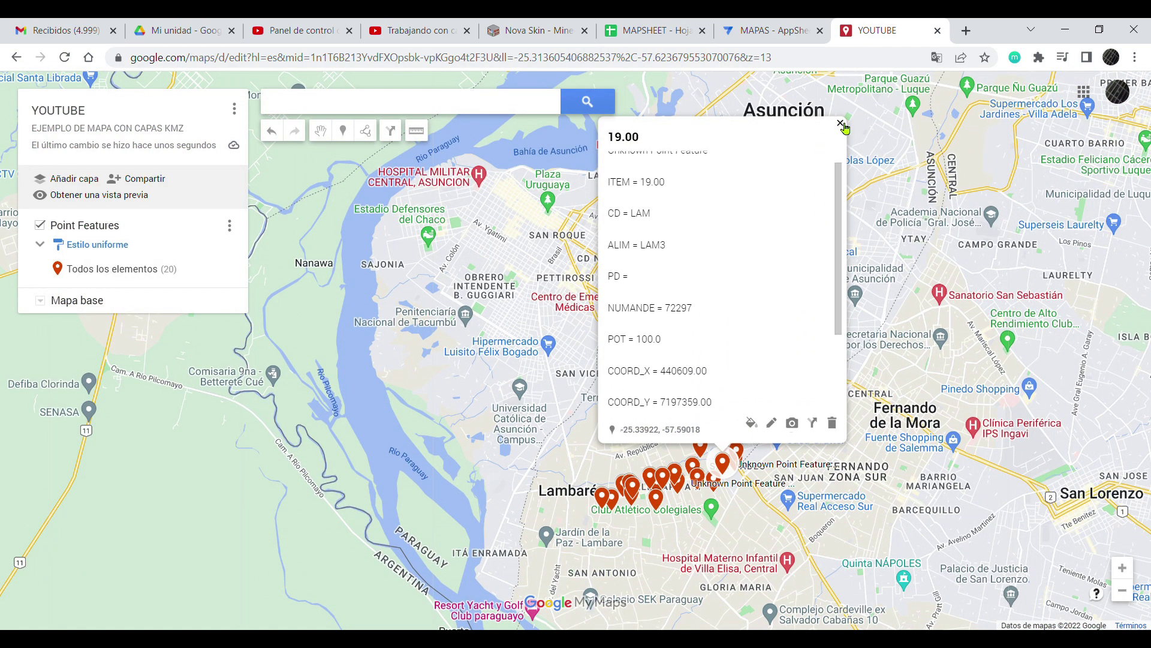
{"action": "left_click", "coordinate": [841, 123]}
{"action": "left_click", "coordinate": [665, 475]}
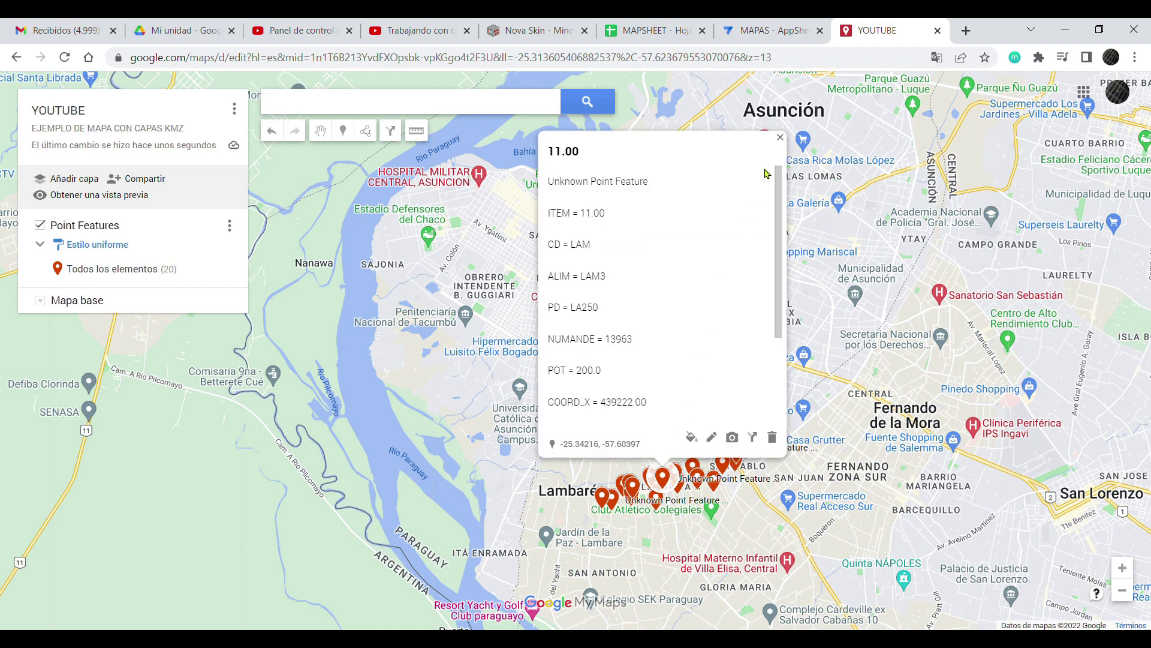
{"action": "left_click", "coordinate": [780, 137]}
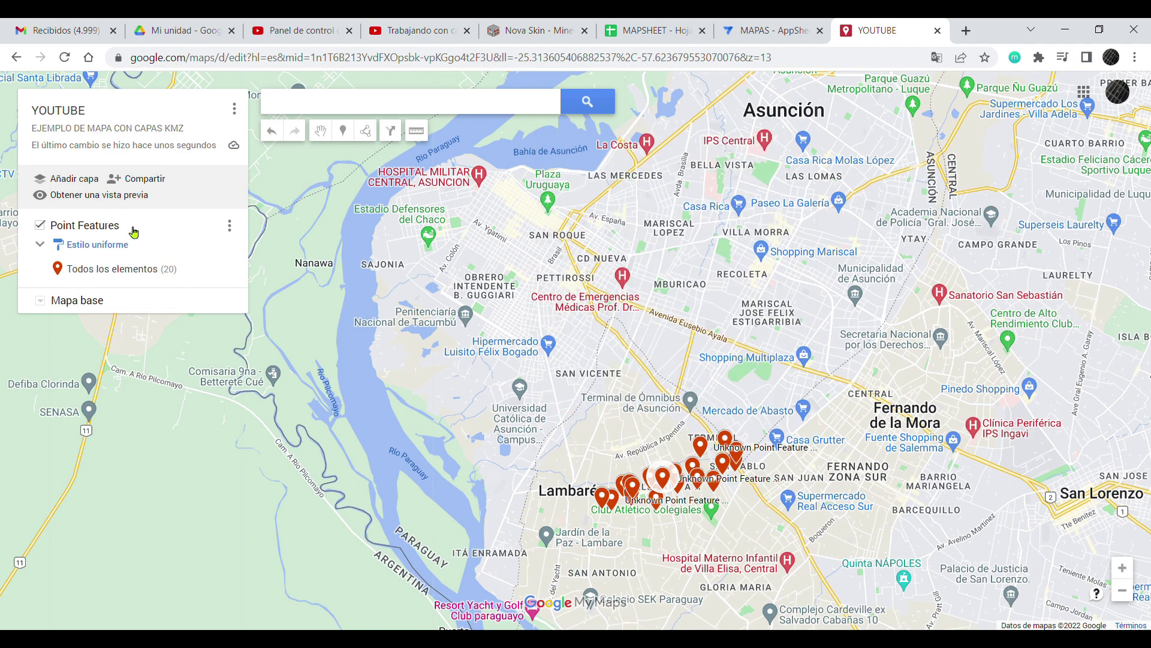
Step: Rename the Point Features layer as PUNTOS
{"action": "left_click", "coordinate": [99, 231]}
{"action": "type", "text": "PUNTOS"}
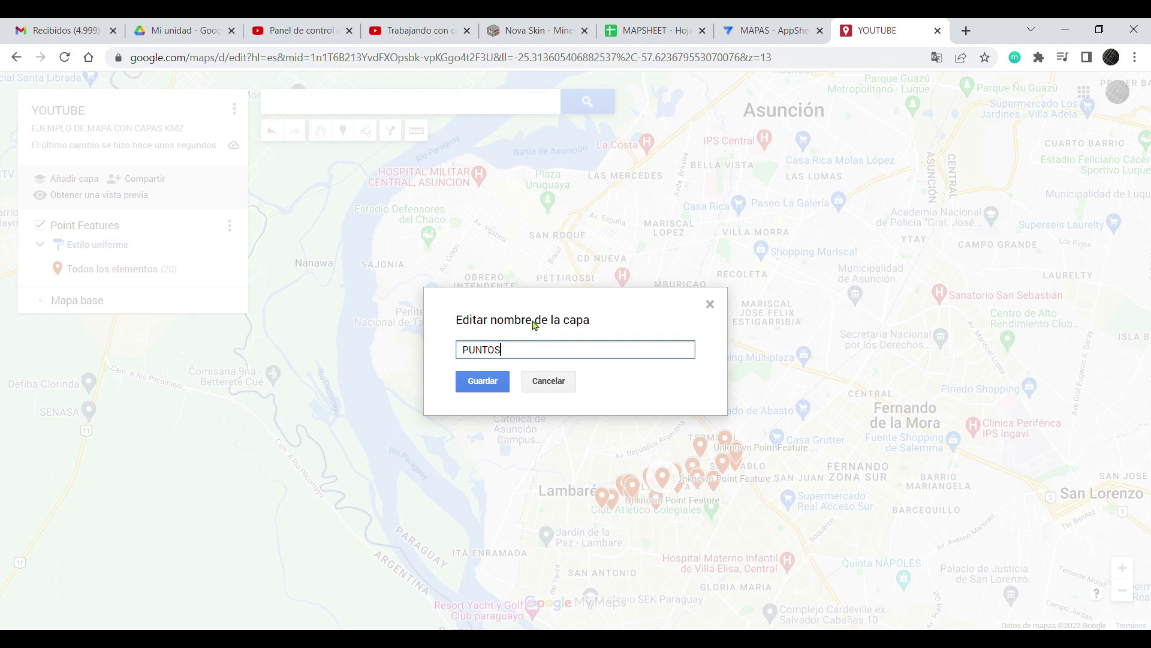
{"action": "left_click", "coordinate": [496, 379]}
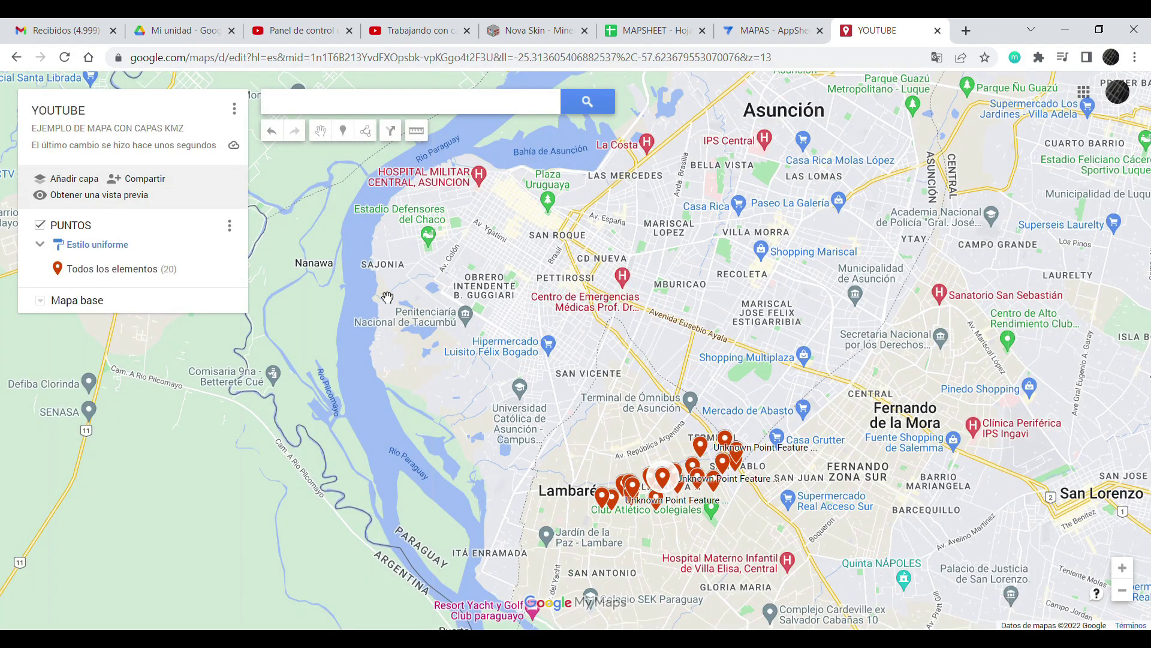
Step: Add a second layer and import the line features file from the device into it
{"action": "left_click", "coordinate": [85, 181]}
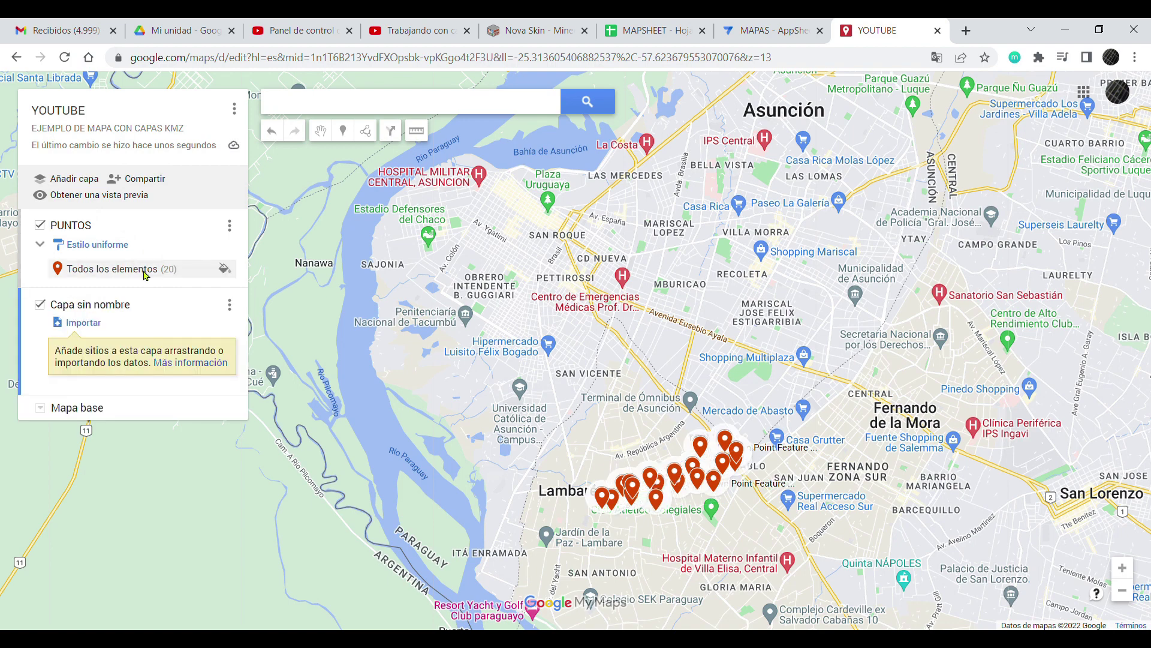
{"action": "left_click", "coordinate": [76, 323]}
{"action": "left_click", "coordinate": [592, 389]}
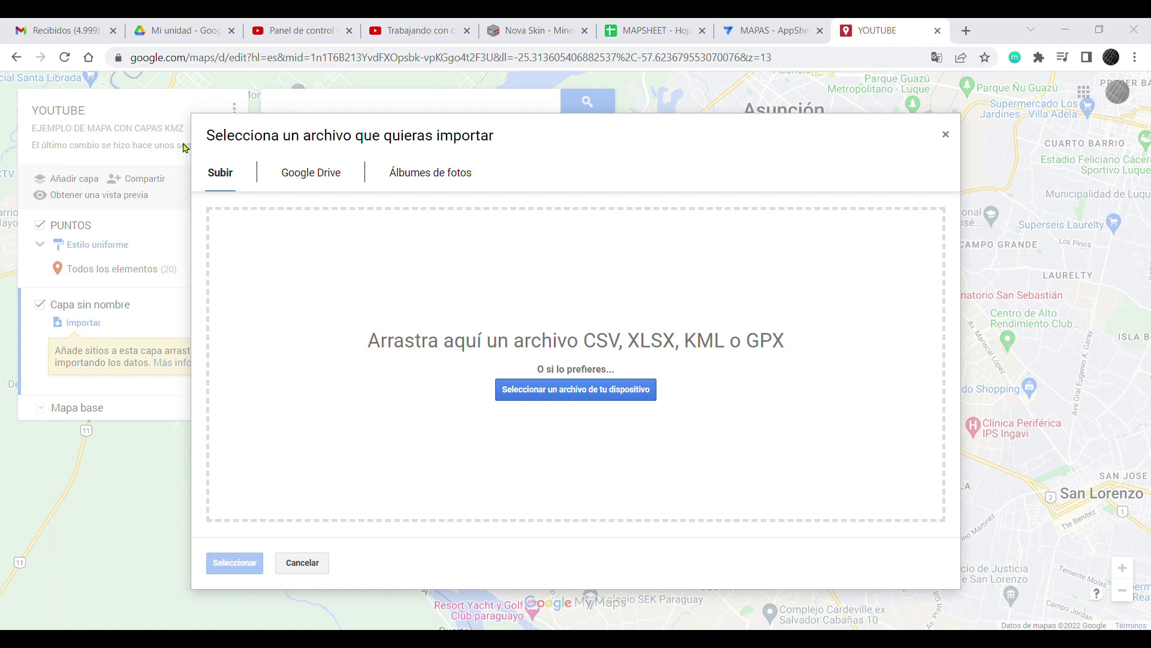
{"action": "double_click", "coordinate": [444, 359]}
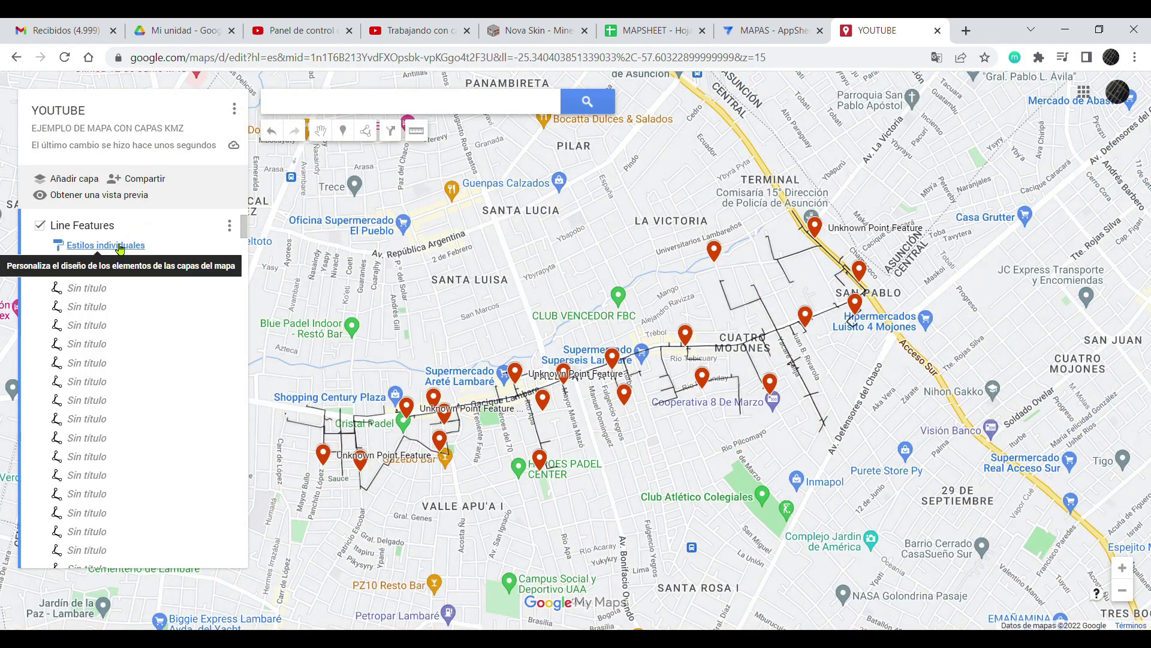
Step: Group the elements of the Line Features layer with Estilo uniforme, without labels
{"action": "left_click", "coordinate": [120, 248]}
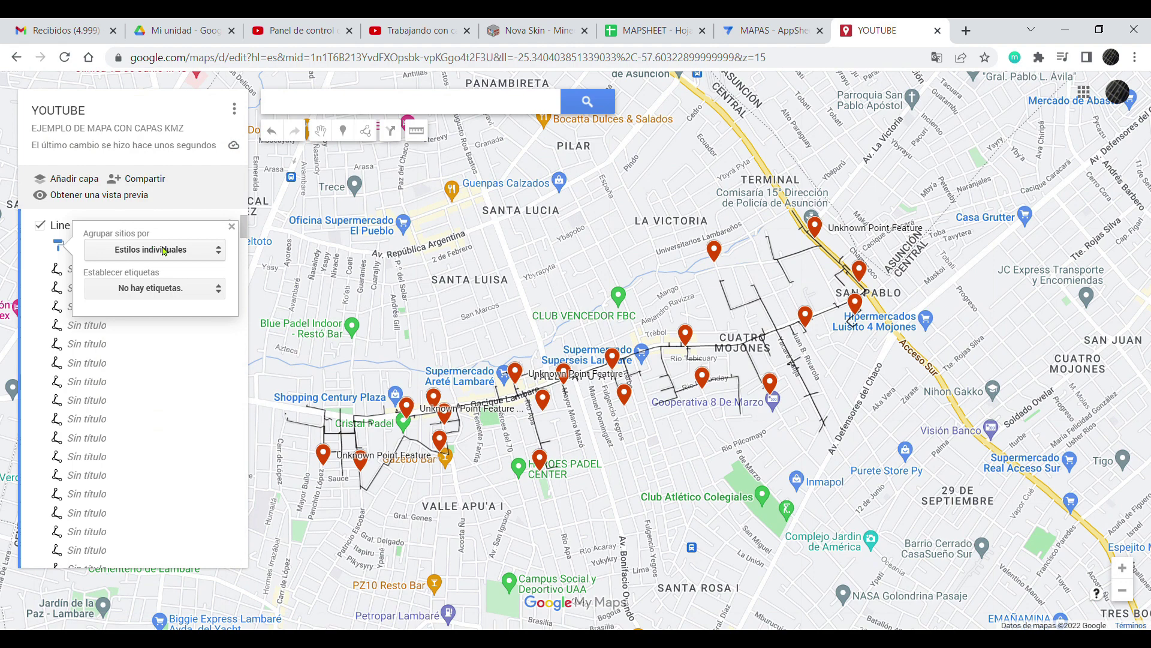
{"action": "left_click", "coordinate": [217, 251]}
{"action": "left_click", "coordinate": [149, 216]}
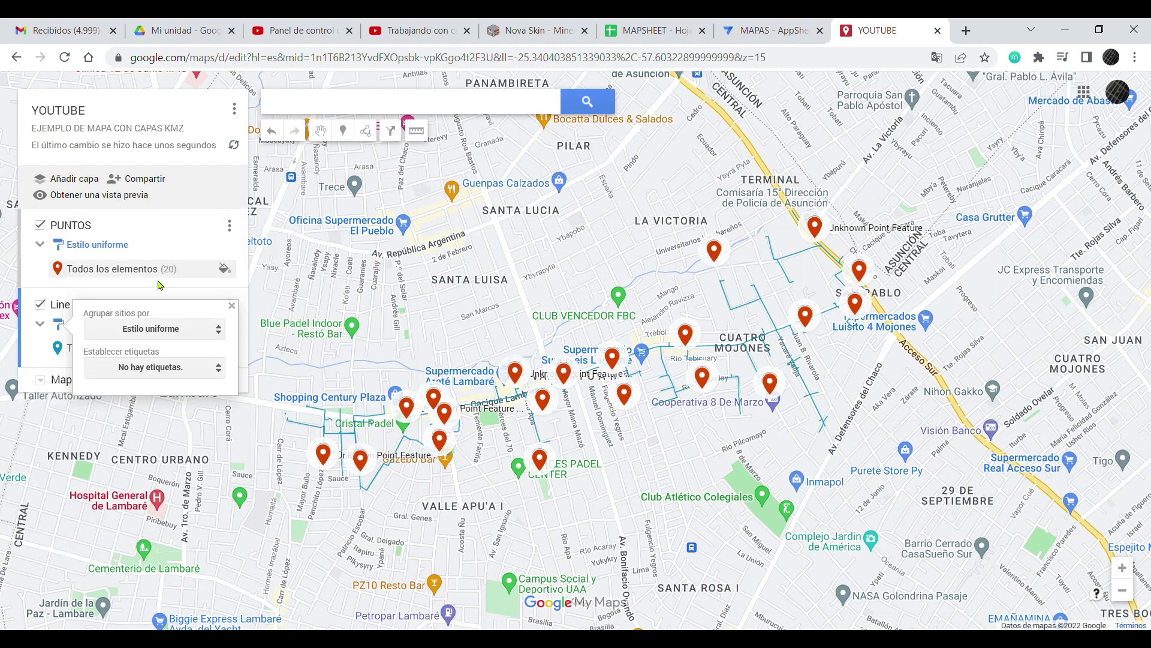
{"action": "left_click", "coordinate": [231, 305]}
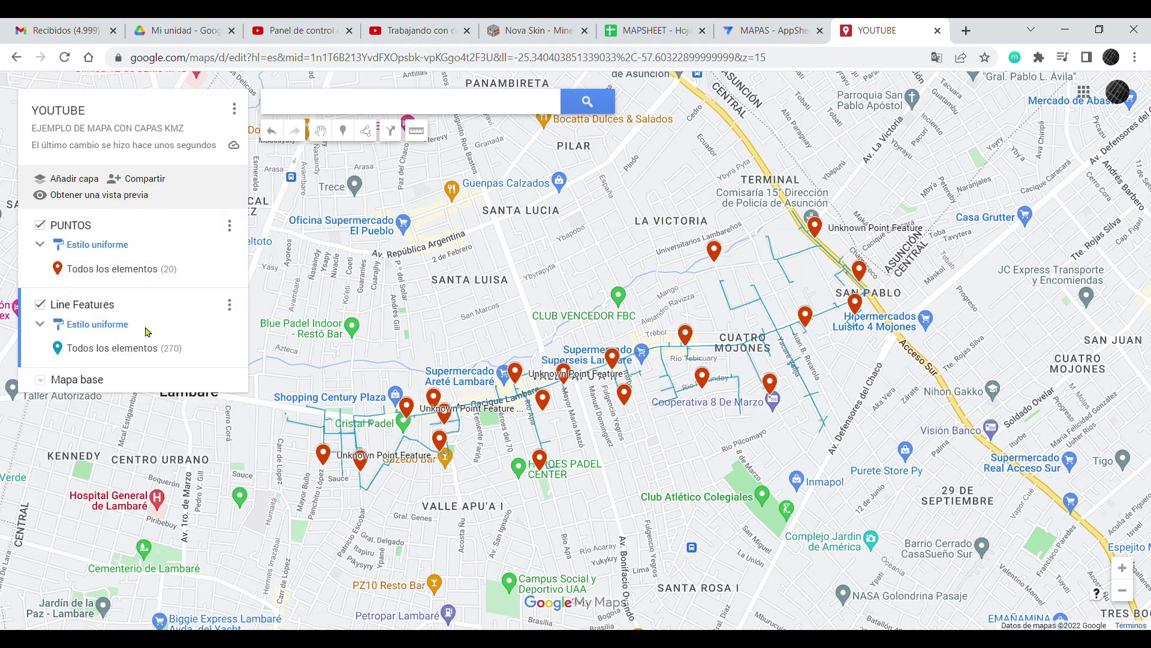
Step: Rename the Line Features layer as LINEA
{"action": "left_click", "coordinate": [100, 301]}
{"action": "type", "text": "LINEA"}
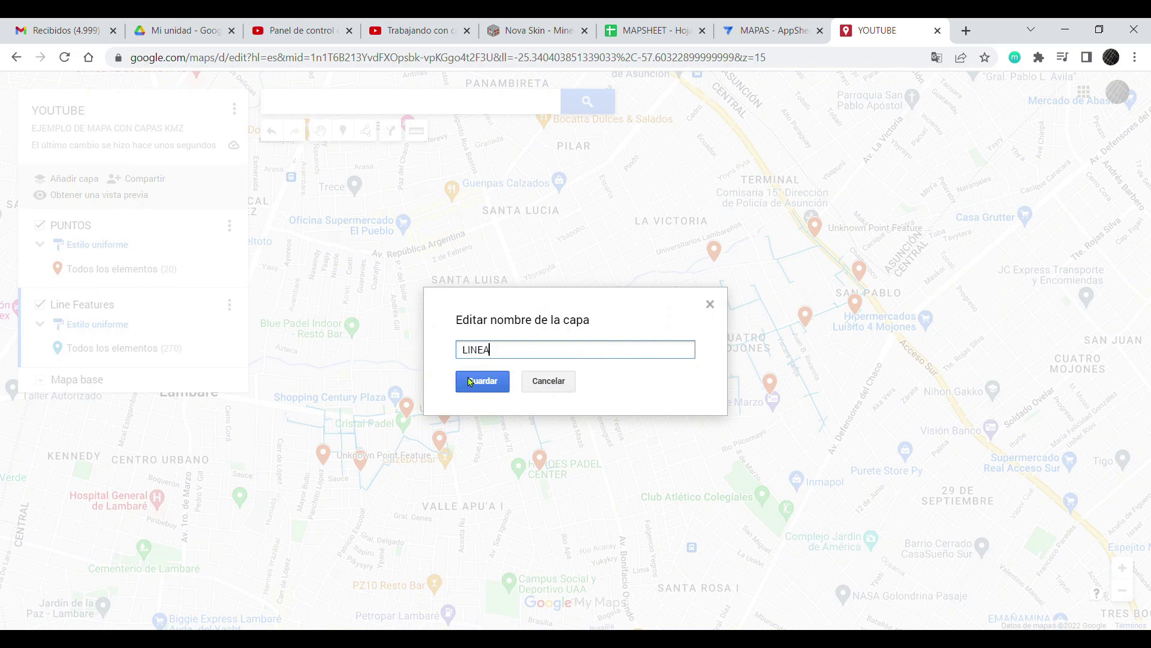
{"action": "left_click", "coordinate": [482, 381]}
Step: Color all elements of the LINEA layer light blue and increase their line width
{"action": "left_click", "coordinate": [222, 349]}
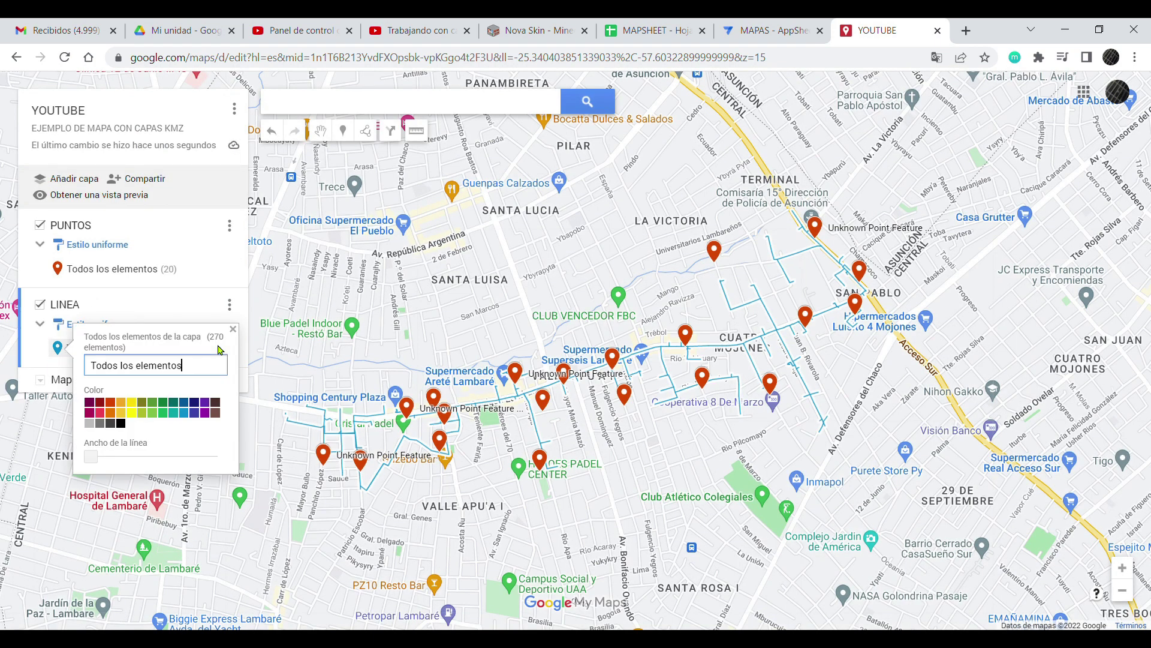
{"action": "left_click", "coordinate": [184, 413]}
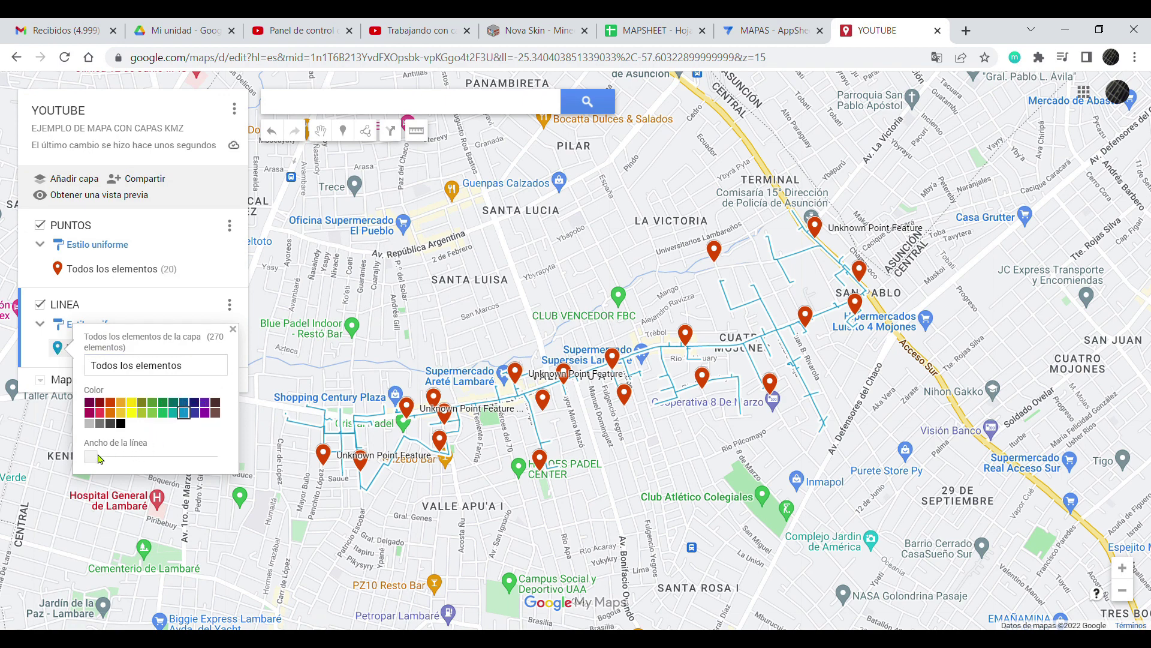
{"action": "left_click_drag", "start_coordinate": [99, 460], "coordinate": [114, 465]}
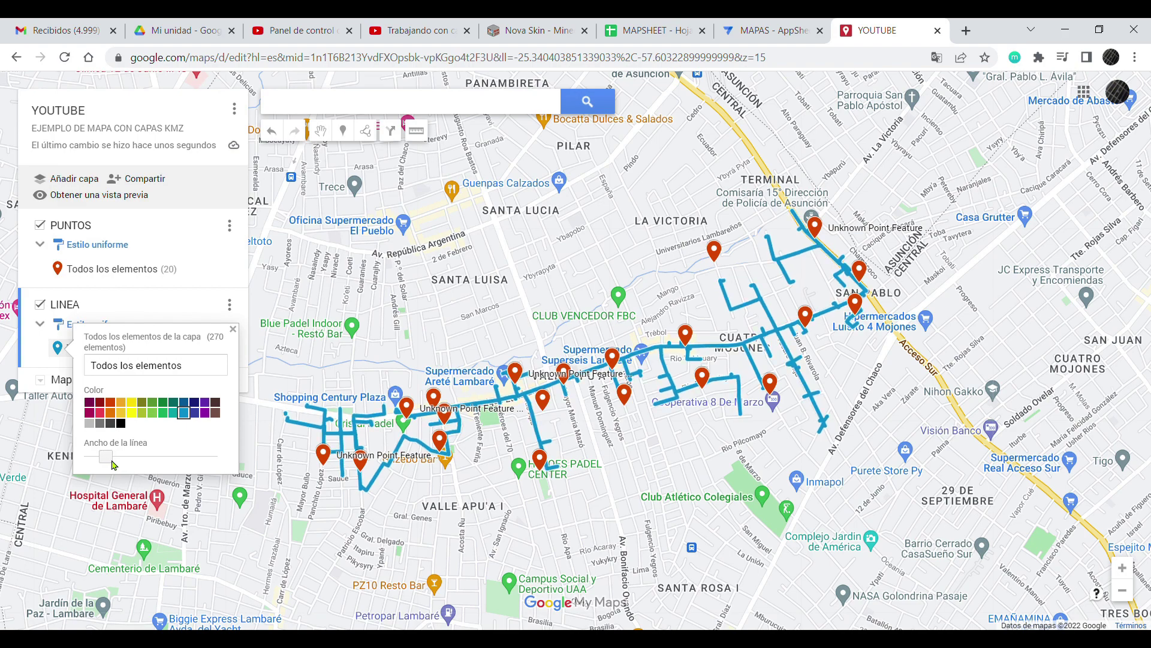
{"action": "left_click", "coordinate": [233, 331]}
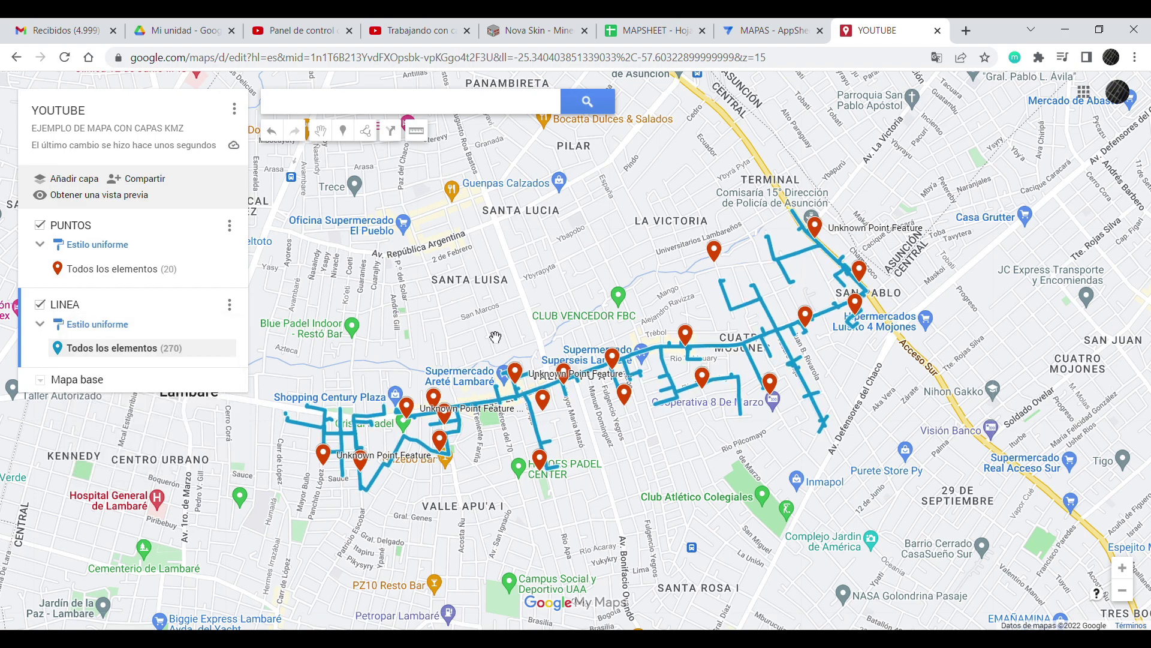
{"action": "scroll", "coordinate": [748, 406], "scroll_direction": "up", "scroll_amount": 2}
{"action": "scroll", "coordinate": [748, 405], "scroll_direction": "down", "scroll_amount": 2}
{"action": "scroll", "coordinate": [720, 387], "scroll_direction": "up", "scroll_amount": 2}
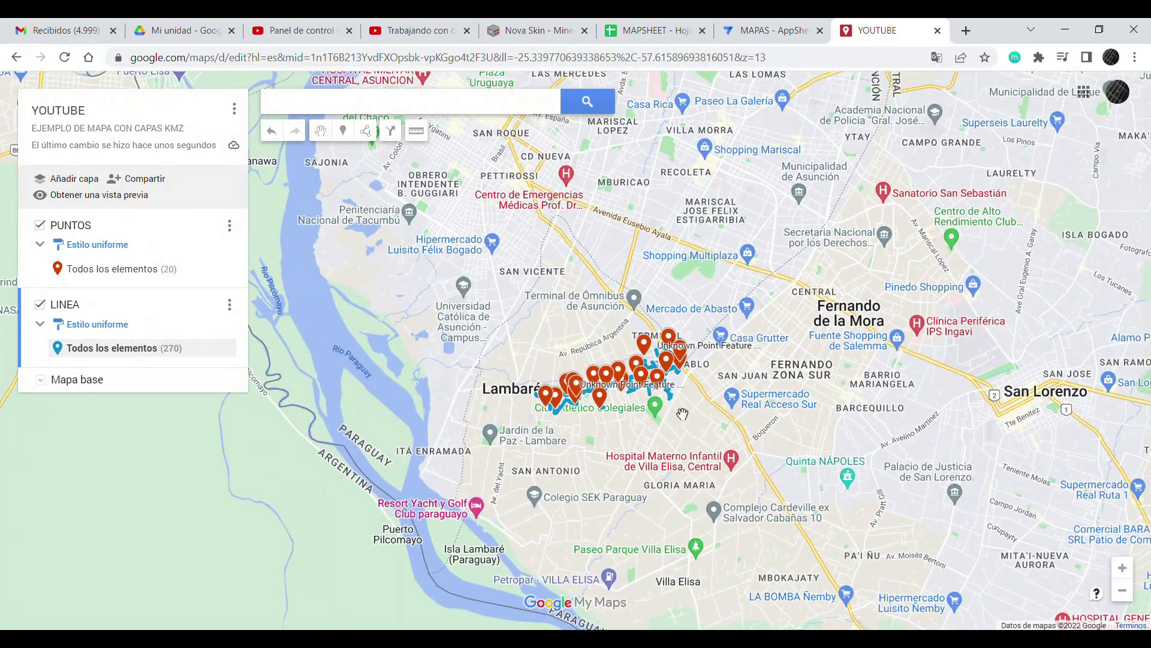
{"action": "scroll", "coordinate": [665, 293], "scroll_direction": "up", "scroll_amount": 2}
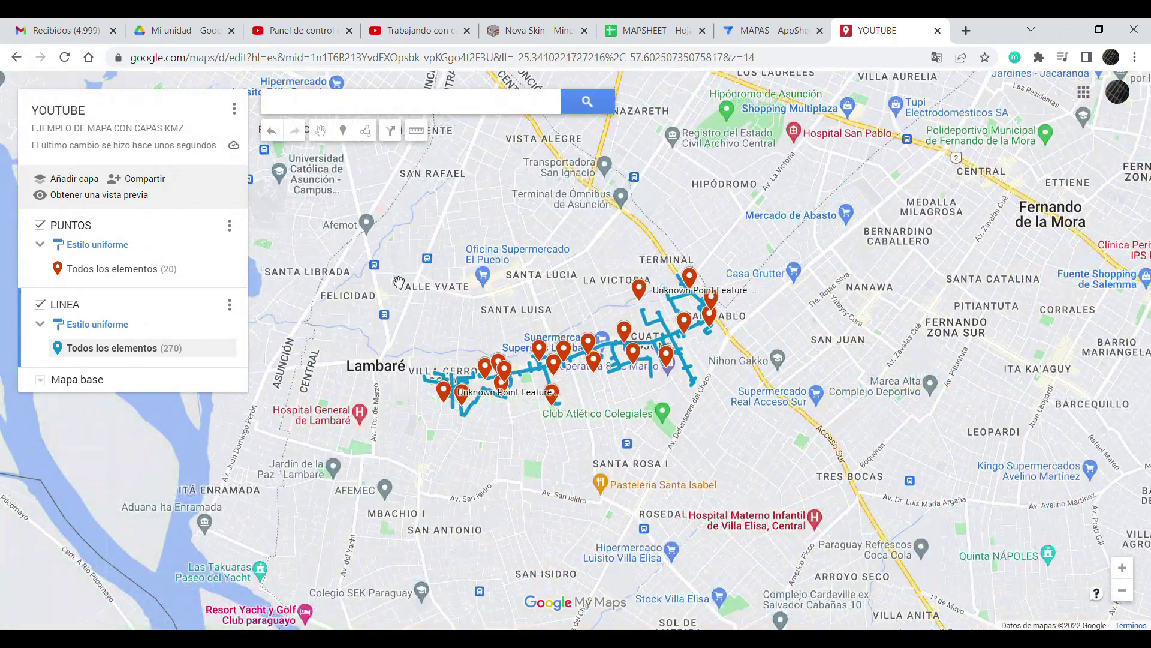
{"action": "left_click_drag", "start_coordinate": [452, 283], "coordinate": [417, 322]}
Step: Add a third layer and import the area features file from the device into it
{"action": "left_click", "coordinate": [70, 180]}
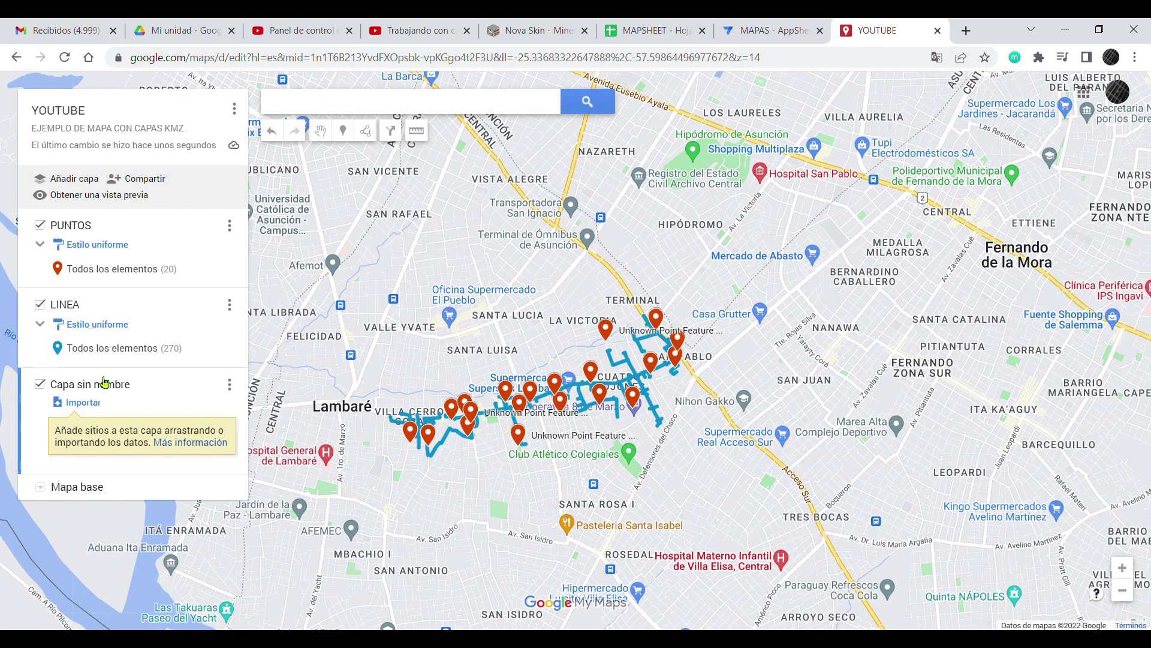
{"action": "left_click", "coordinate": [84, 402]}
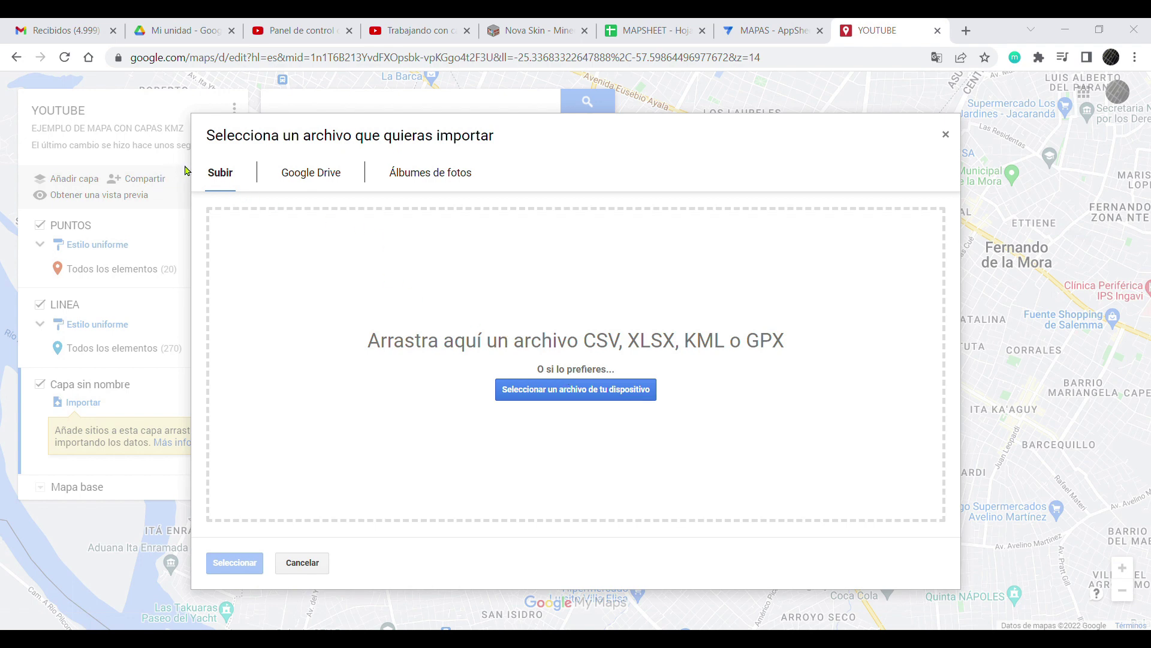
{"action": "left_click", "coordinate": [440, 358]}
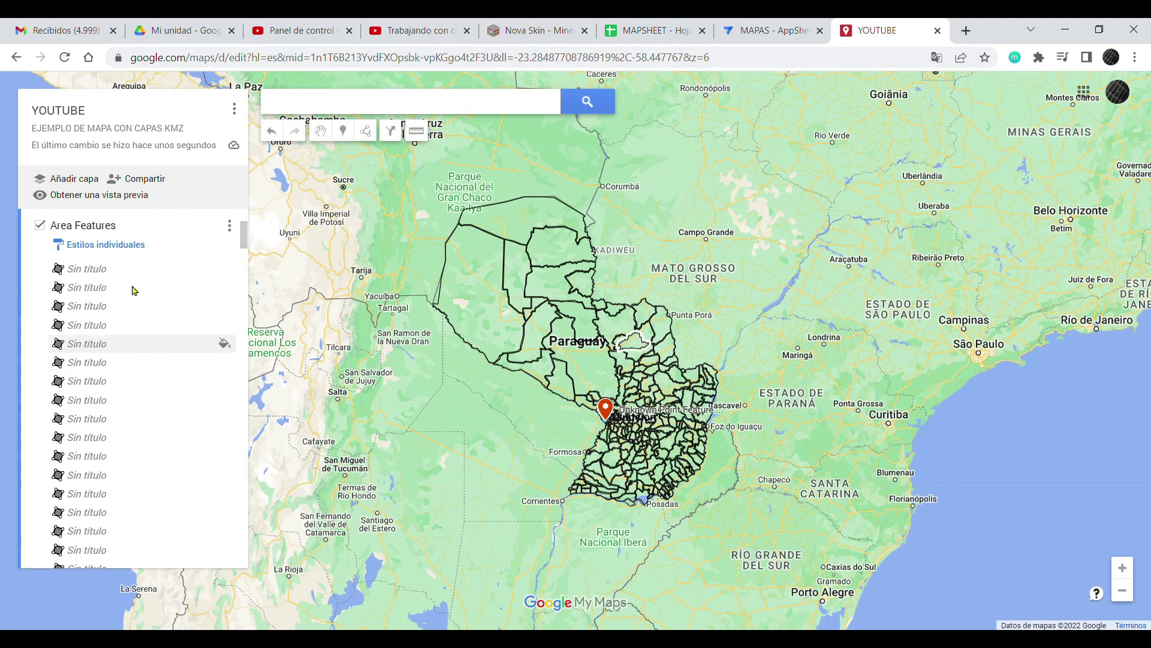
Step: Group the elements of the Area Features layer with Estilo uniforme, without labels
{"action": "left_click", "coordinate": [130, 251]}
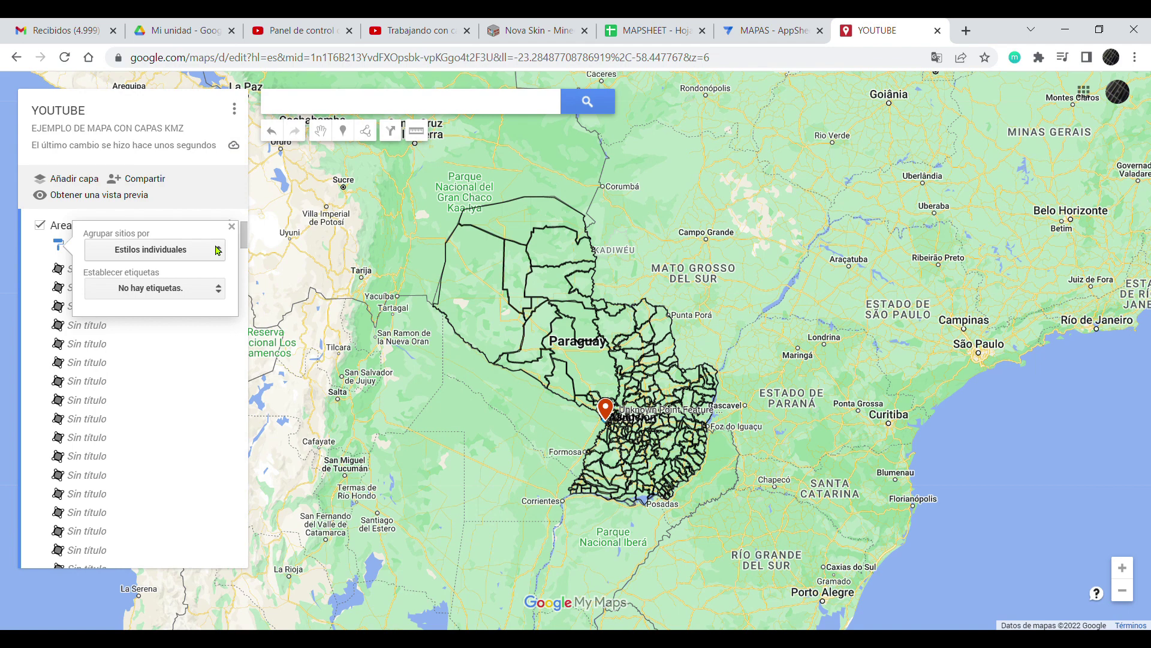
{"action": "left_click", "coordinate": [214, 251]}
{"action": "left_click", "coordinate": [166, 214]}
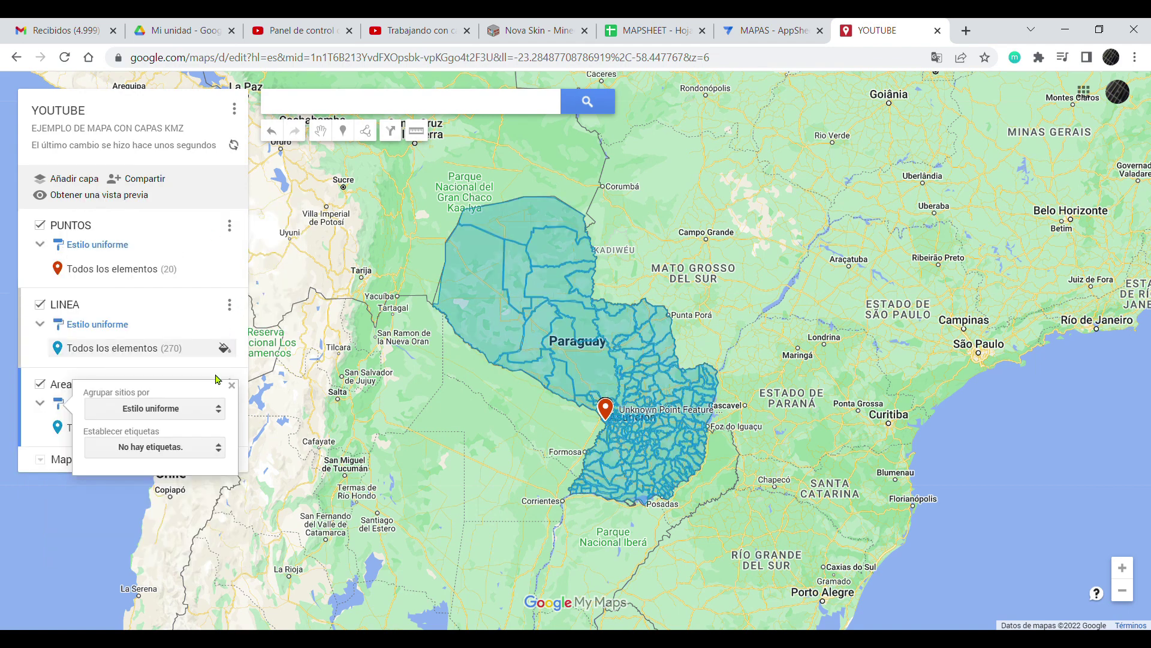
{"action": "left_click", "coordinate": [222, 449]}
{"action": "left_click", "coordinate": [228, 449]}
{"action": "left_click", "coordinate": [231, 385]}
Step: Rename the Area Features layer as POLIGONO
{"action": "left_click", "coordinate": [229, 384]}
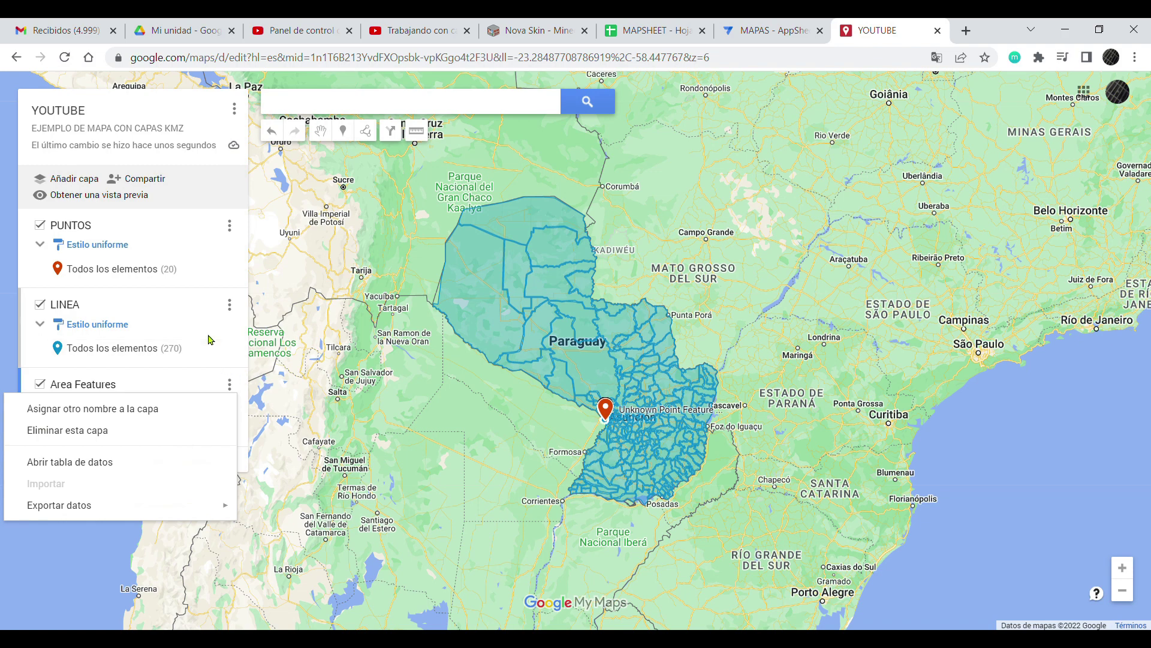
{"action": "left_click", "coordinate": [84, 386]}
{"action": "type", "text": "POLIGONO"}
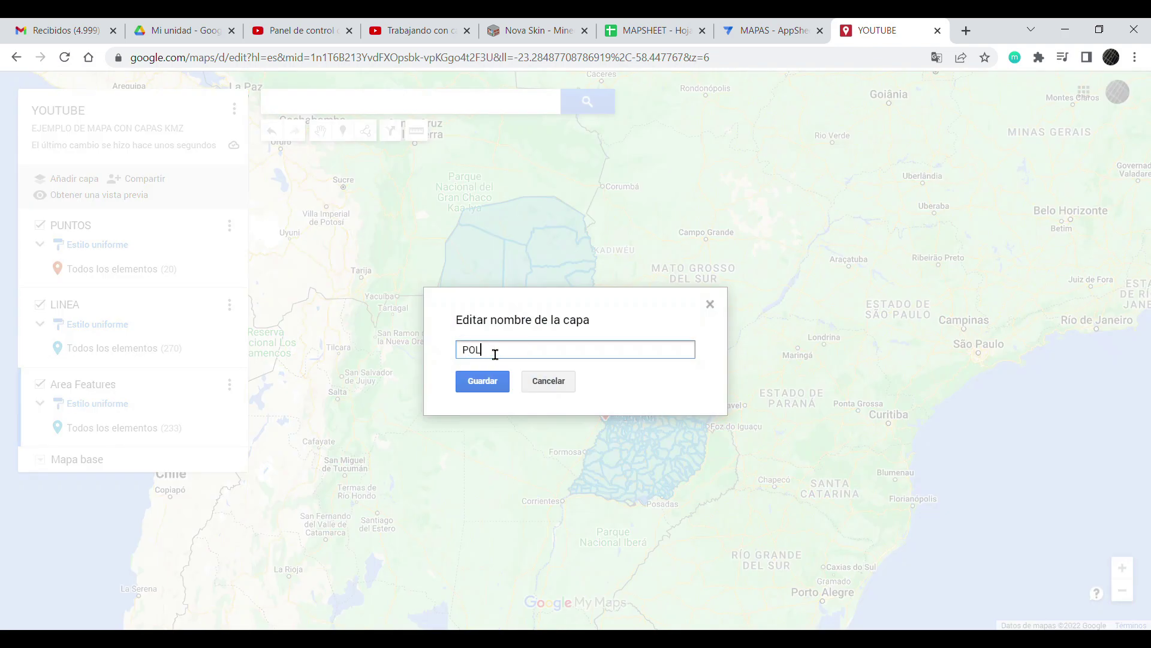
{"action": "left_click", "coordinate": [483, 382]}
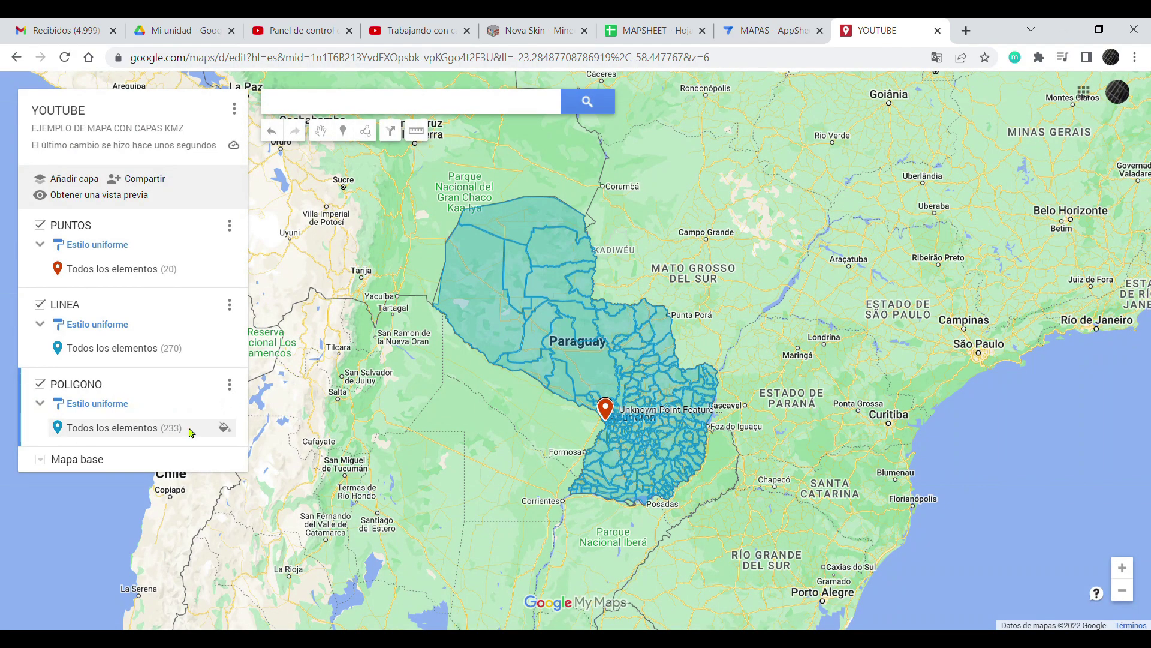
Step: Color all elements of the POLIGONO layer yellow
{"action": "left_click", "coordinate": [226, 427]}
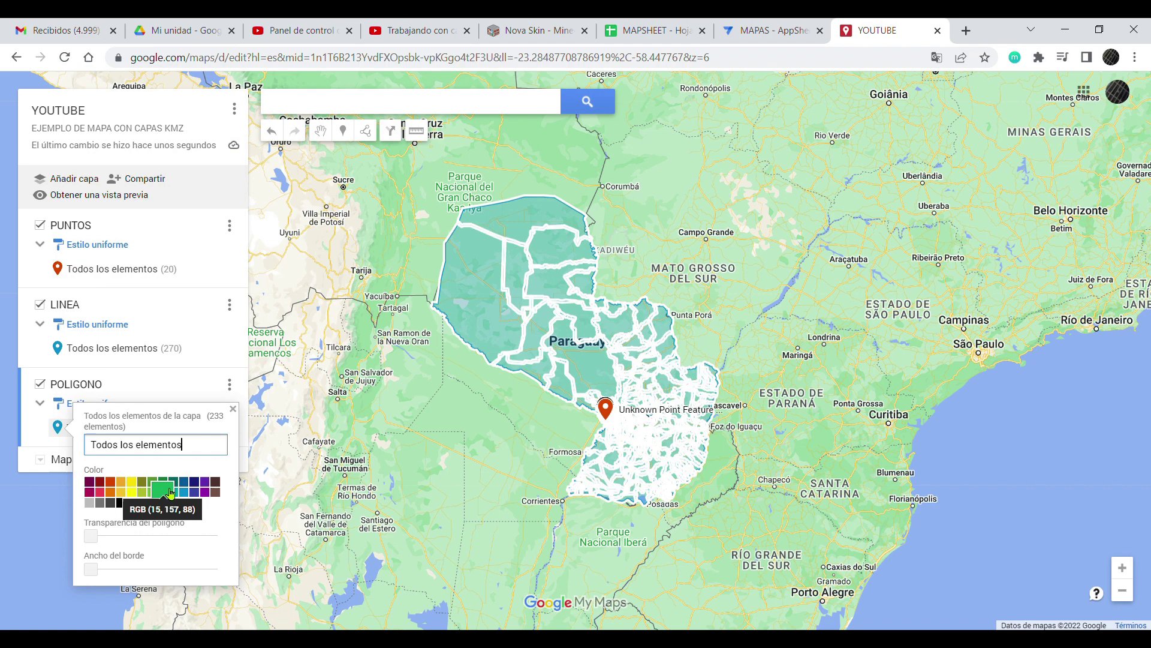
{"action": "left_click", "coordinate": [134, 497]}
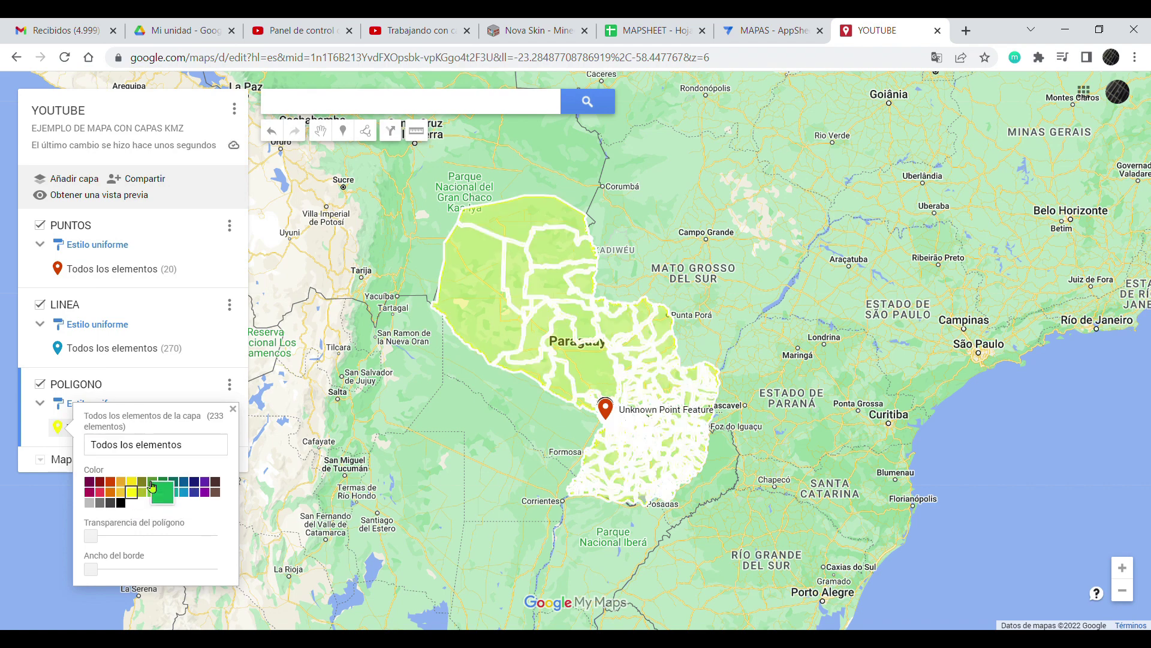
{"action": "left_click", "coordinate": [234, 409]}
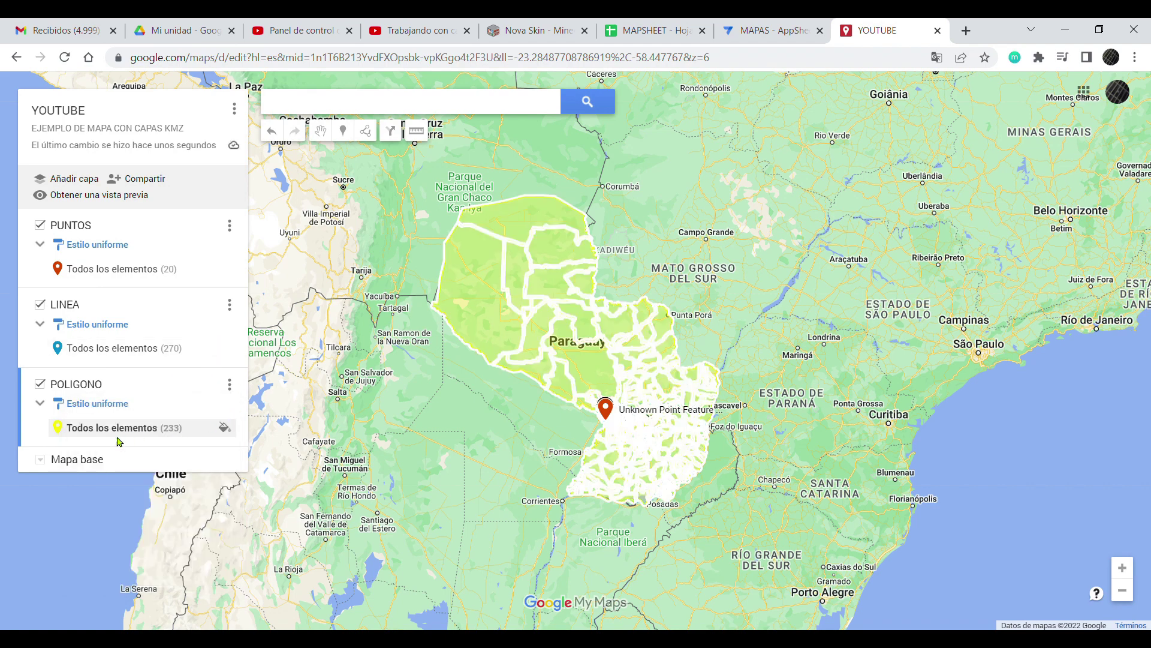
Step: Make the POLIGONO layer's polygons almost fully transparent and slightly increase their border width
{"action": "left_click", "coordinate": [223, 428]}
{"action": "left_click_drag", "start_coordinate": [94, 535], "coordinate": [221, 533]}
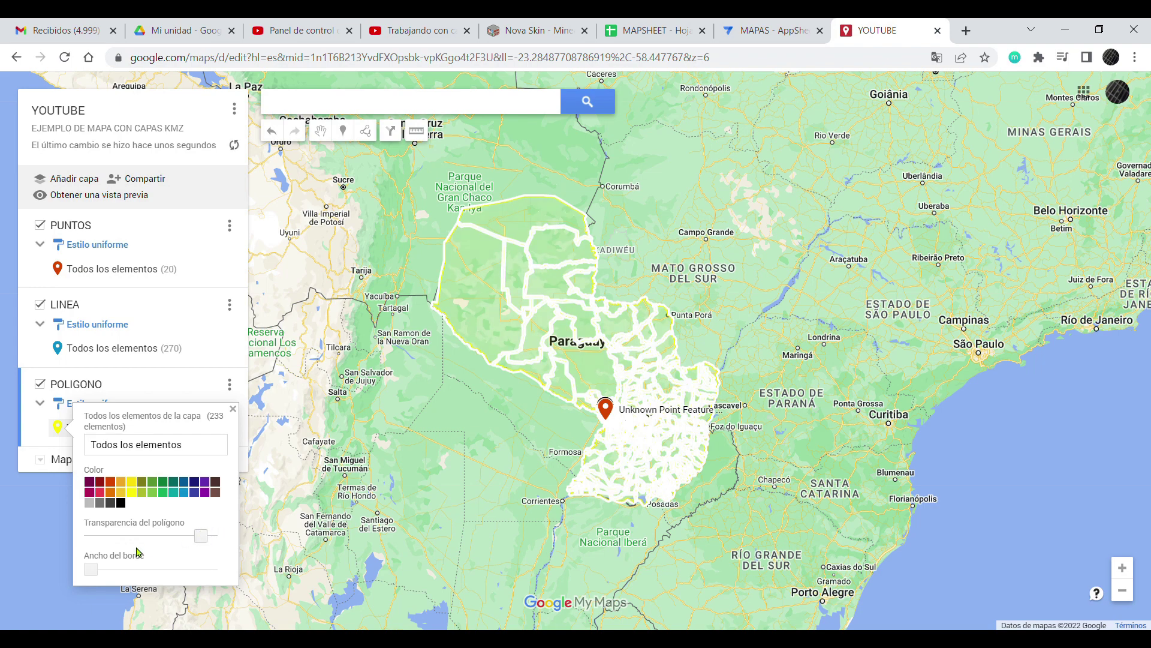
{"action": "mouse_move", "coordinate": [91, 568]}
{"action": "left_mouse_down"}
{"action": "mouse_move", "coordinate": [198, 570]}
{"action": "mouse_move", "coordinate": [90, 573]}
{"action": "mouse_move", "coordinate": [108, 574]}
{"action": "left_mouse_up"}
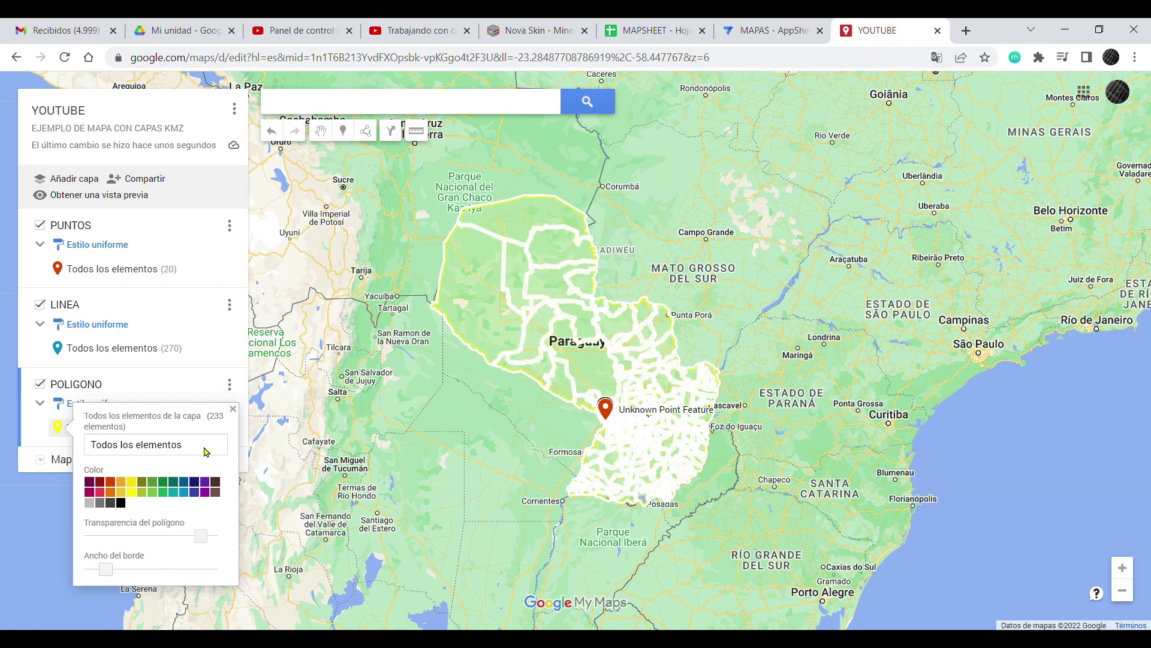
{"action": "left_click", "coordinate": [233, 409]}
Step: Examine the styled layers around Asunción and check the attribute details of the Asunción and Luque district polygons
{"action": "scroll", "coordinate": [554, 368], "scroll_direction": "up", "scroll_amount": 2}
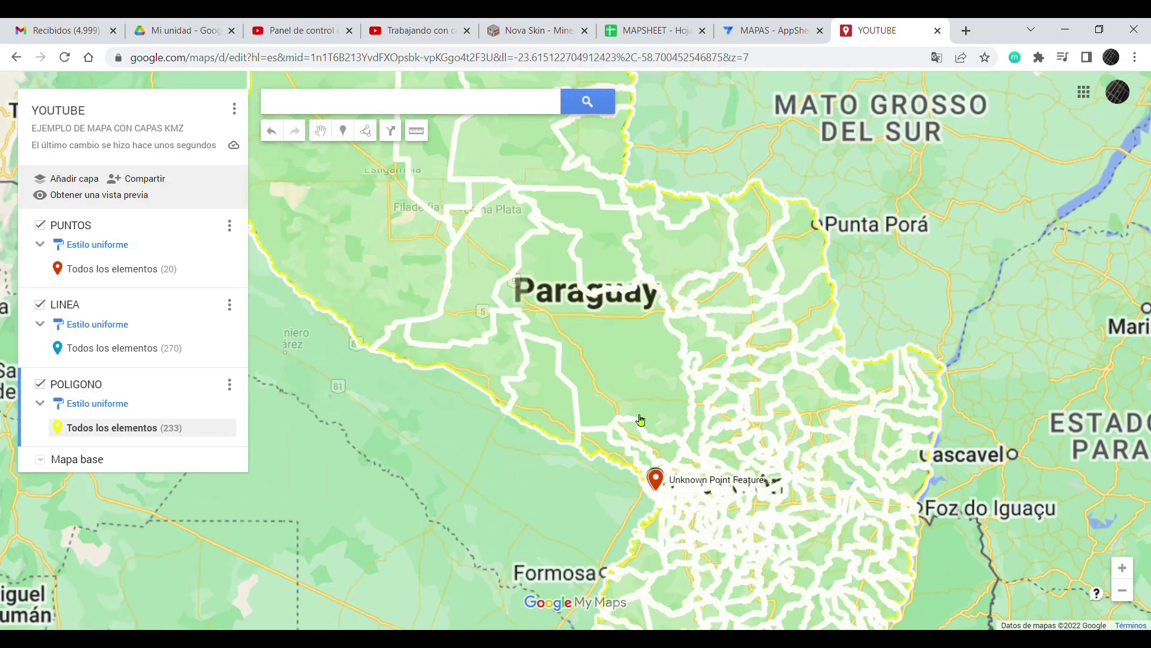
{"action": "scroll", "coordinate": [641, 419], "scroll_direction": "up", "scroll_amount": 2}
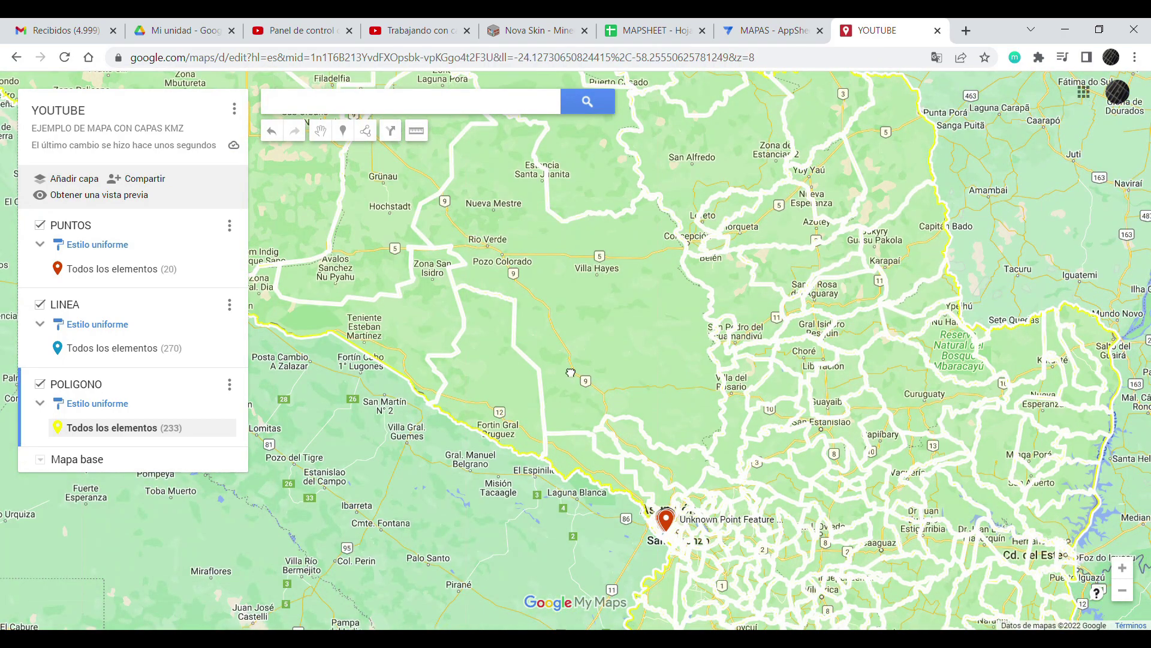
{"action": "scroll", "coordinate": [571, 373], "scroll_direction": "up", "scroll_amount": 2}
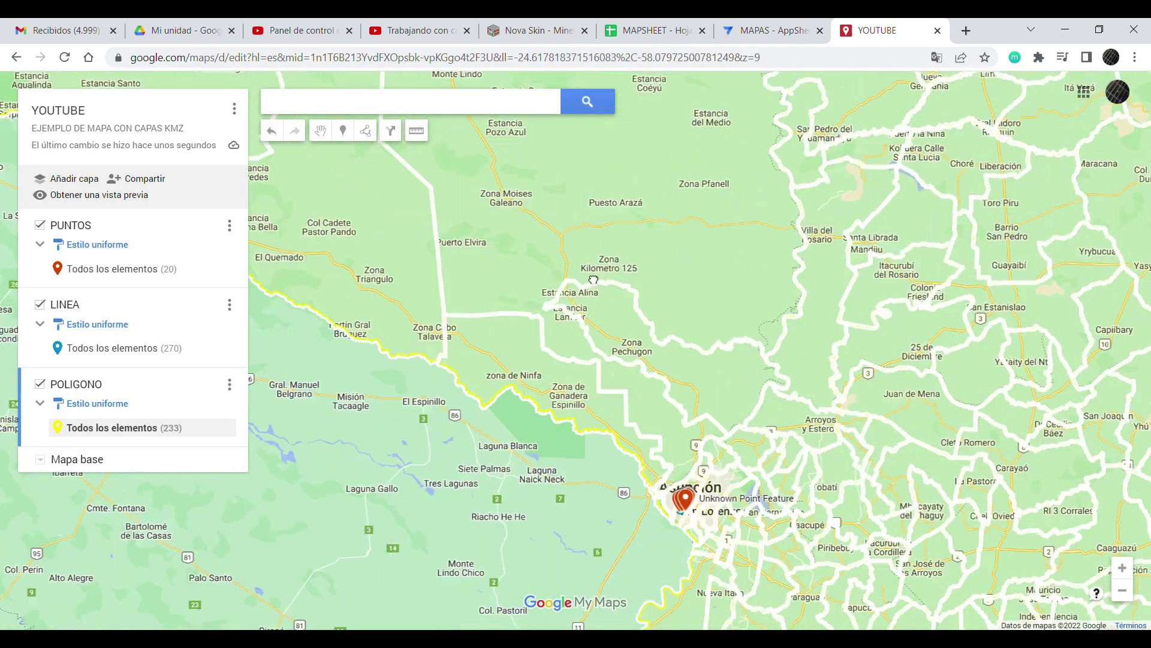
{"action": "left_click_drag", "start_coordinate": [593, 280], "coordinate": [480, 105]}
{"action": "scroll", "coordinate": [667, 352], "scroll_direction": "up", "scroll_amount": 4}
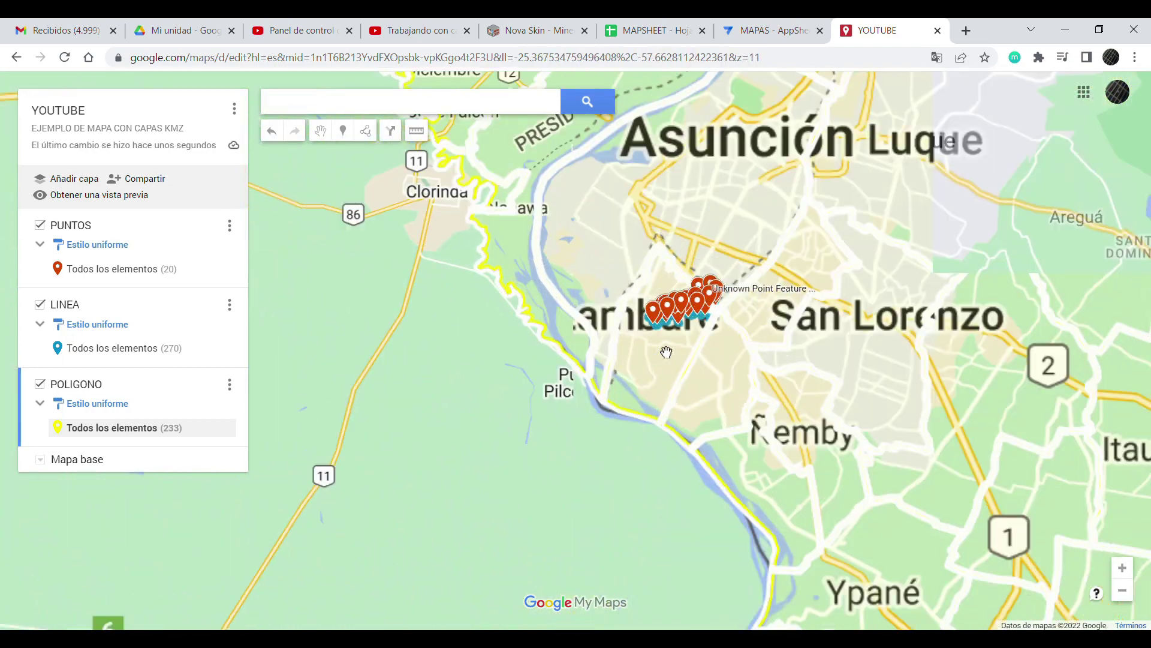
{"action": "scroll", "coordinate": [666, 352], "scroll_direction": "up", "scroll_amount": 3}
{"action": "scroll", "coordinate": [550, 325], "scroll_direction": "down", "scroll_amount": 1}
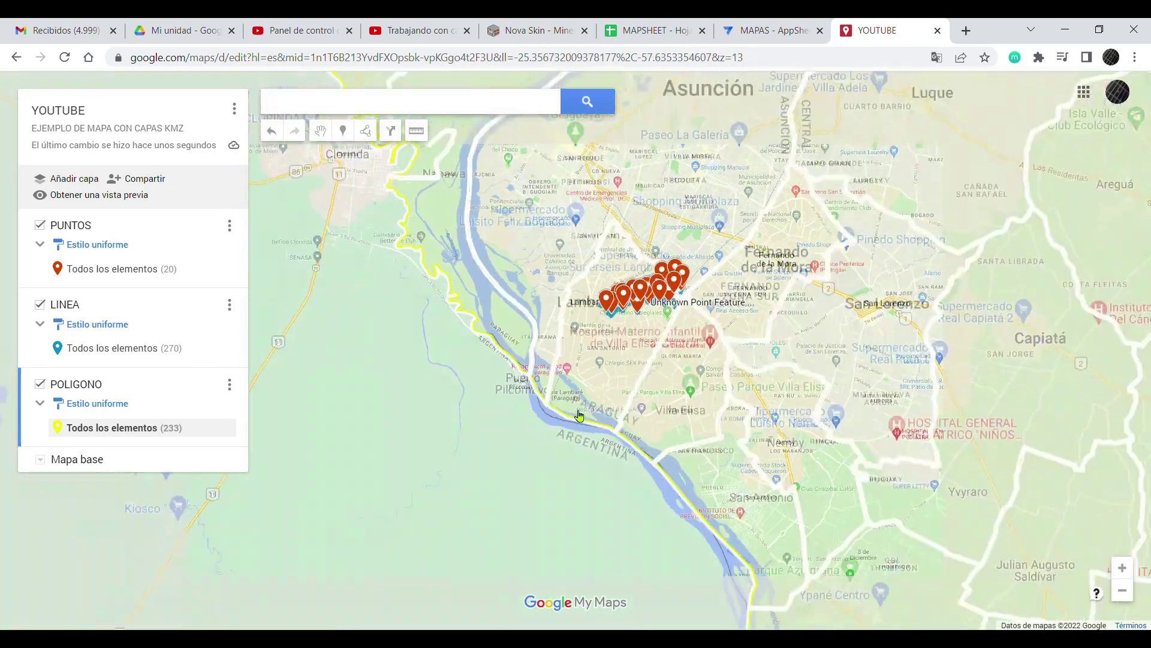
{"action": "scroll", "coordinate": [578, 415], "scroll_direction": "down", "scroll_amount": 1}
{"action": "left_click", "coordinate": [509, 261]}
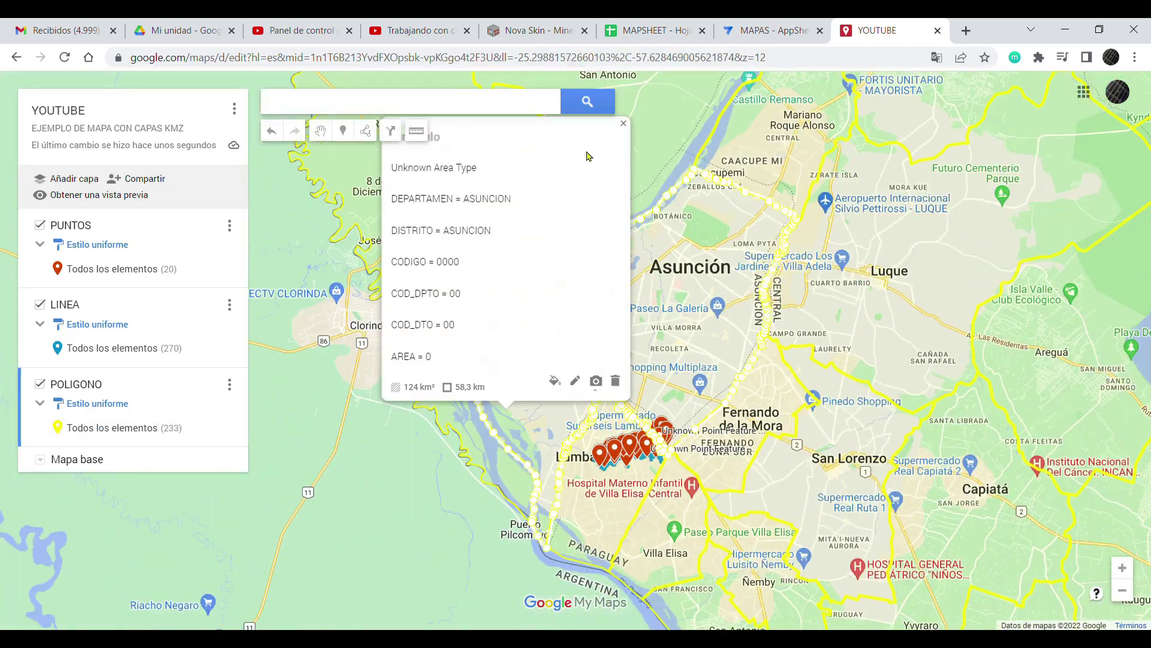
{"action": "left_click", "coordinate": [623, 123]}
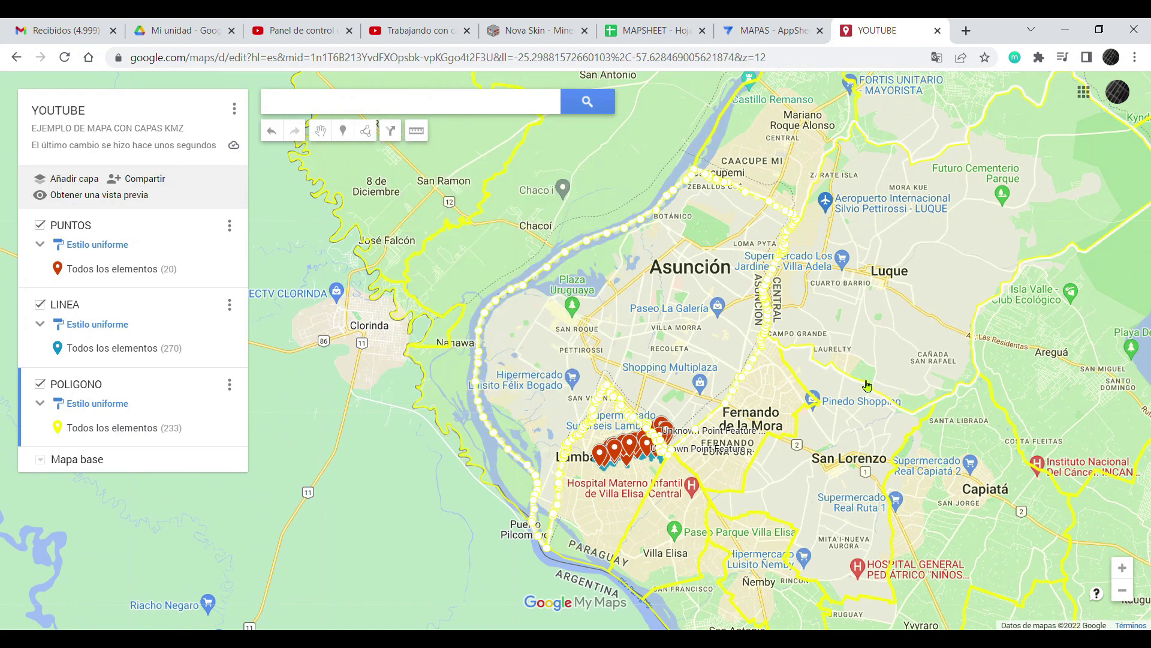
{"action": "left_click", "coordinate": [899, 351]}
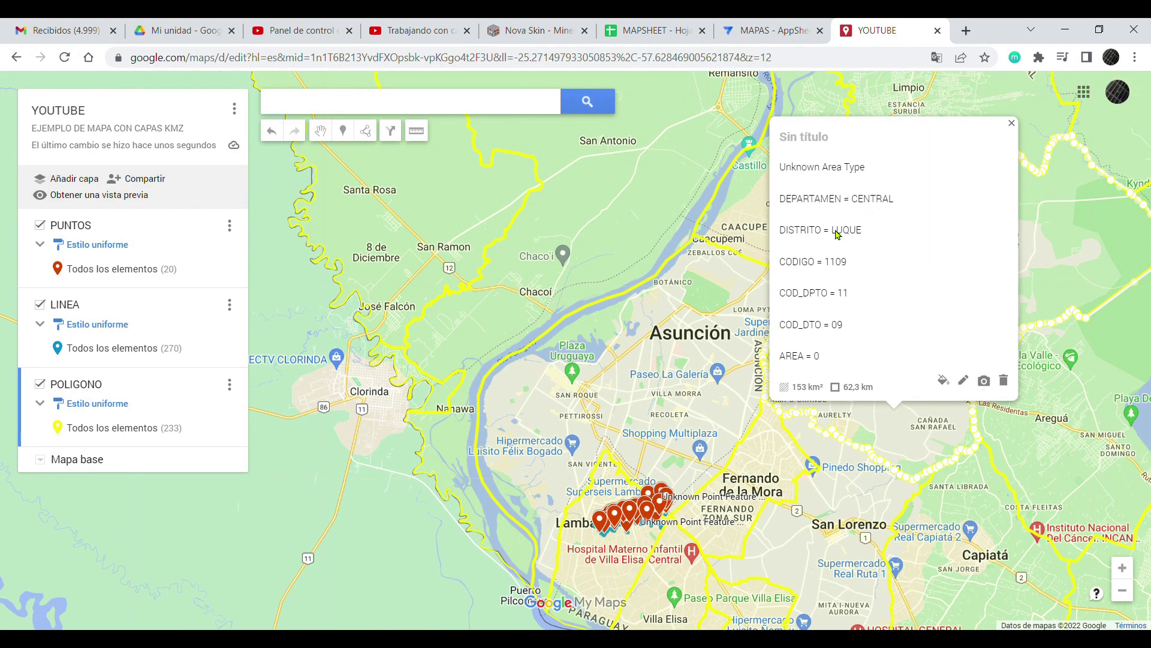
{"action": "left_click", "coordinate": [1012, 124]}
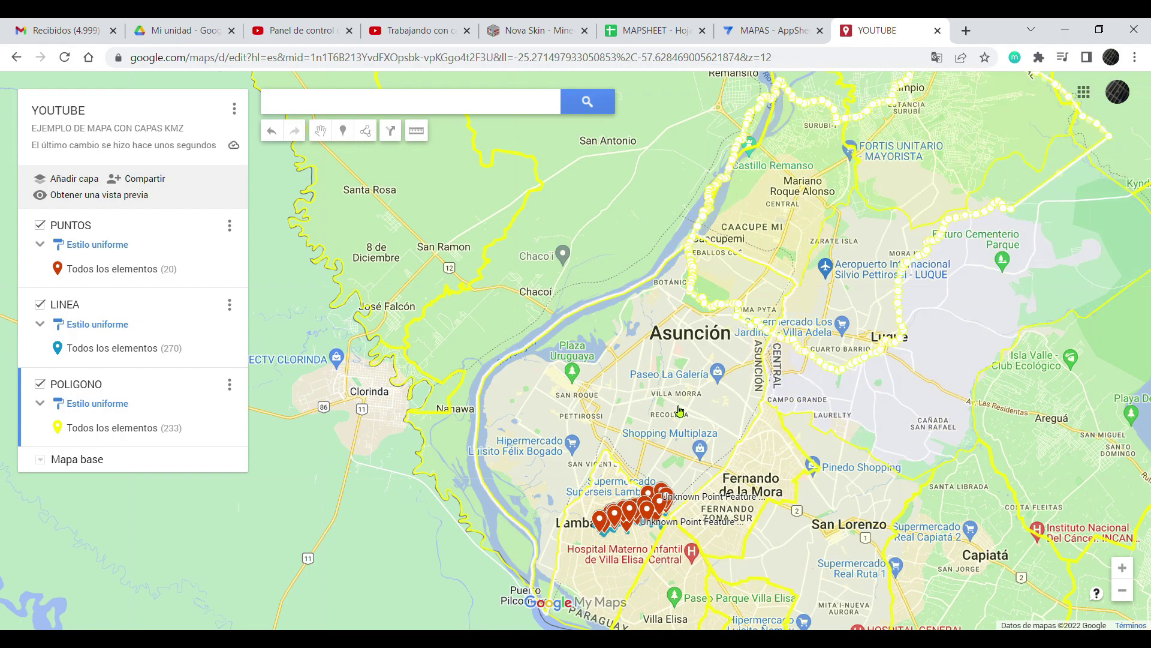
{"action": "left_click_drag", "start_coordinate": [613, 354], "coordinate": [523, 280]}
{"action": "scroll", "coordinate": [568, 489], "scroll_direction": "up", "scroll_amount": 1}
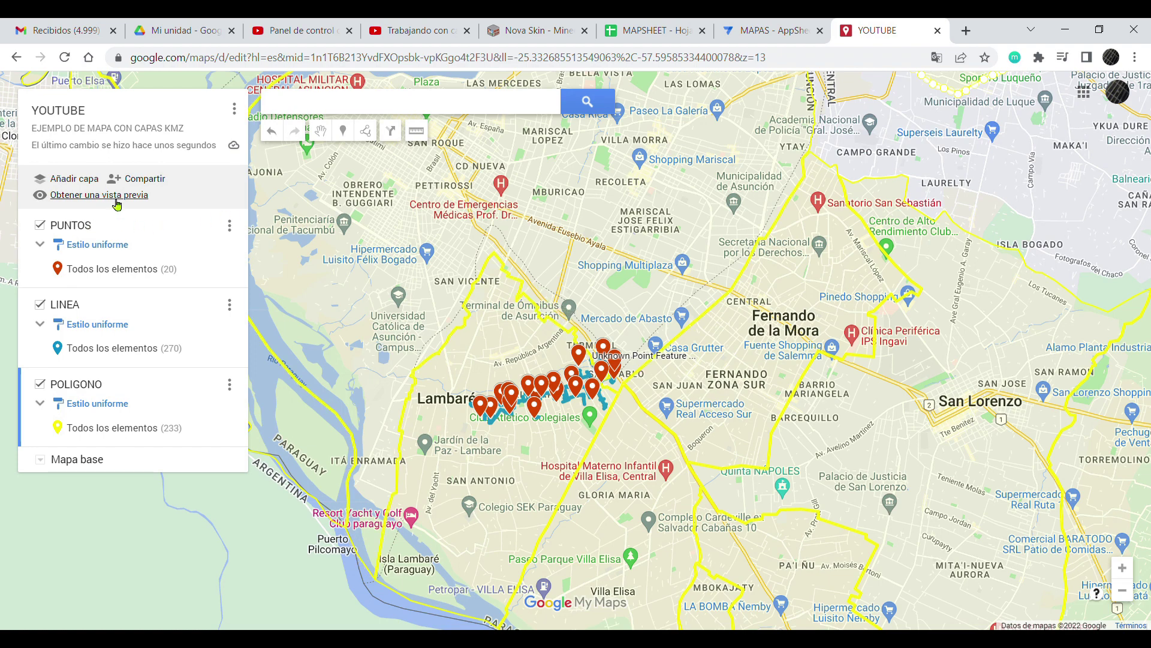
Step: Share the map so that anyone with the link can view it and other users can find it on the Internet
{"action": "left_click", "coordinate": [157, 180]}
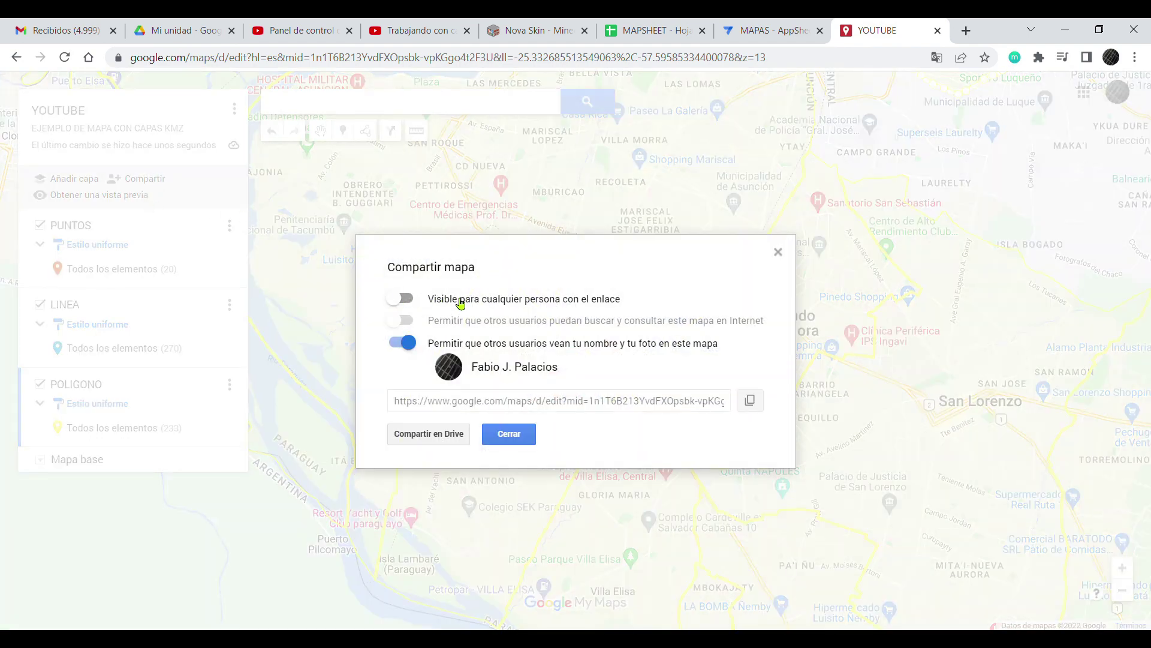
{"action": "left_click", "coordinate": [412, 301]}
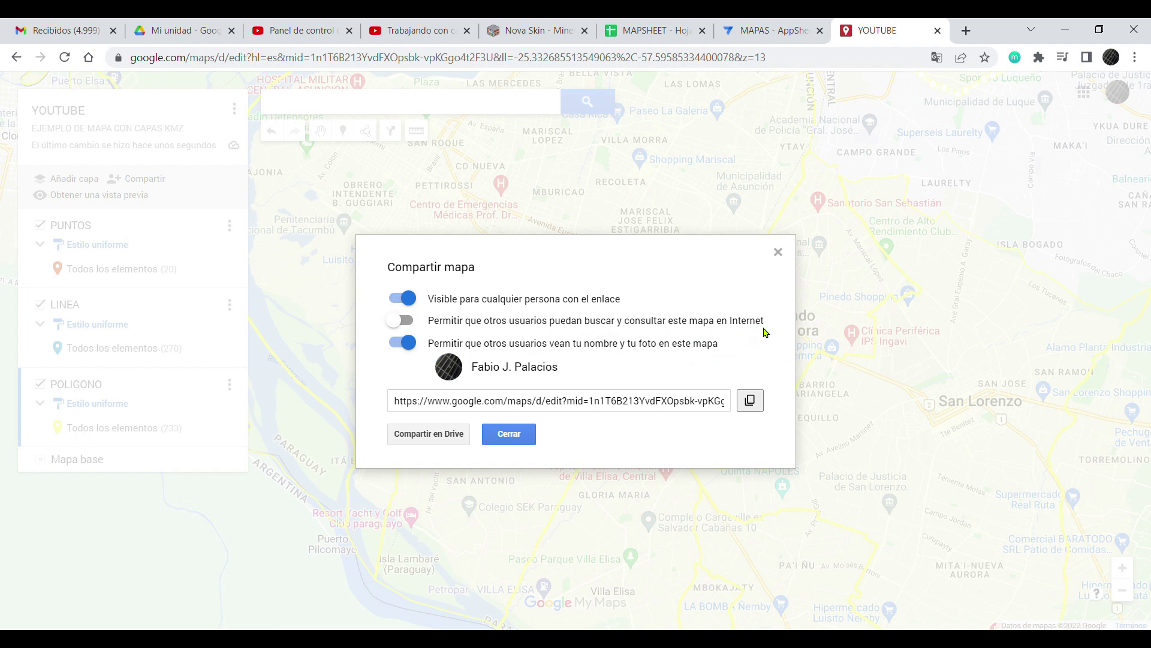
{"action": "left_click", "coordinate": [406, 321]}
{"action": "left_click", "coordinate": [512, 437]}
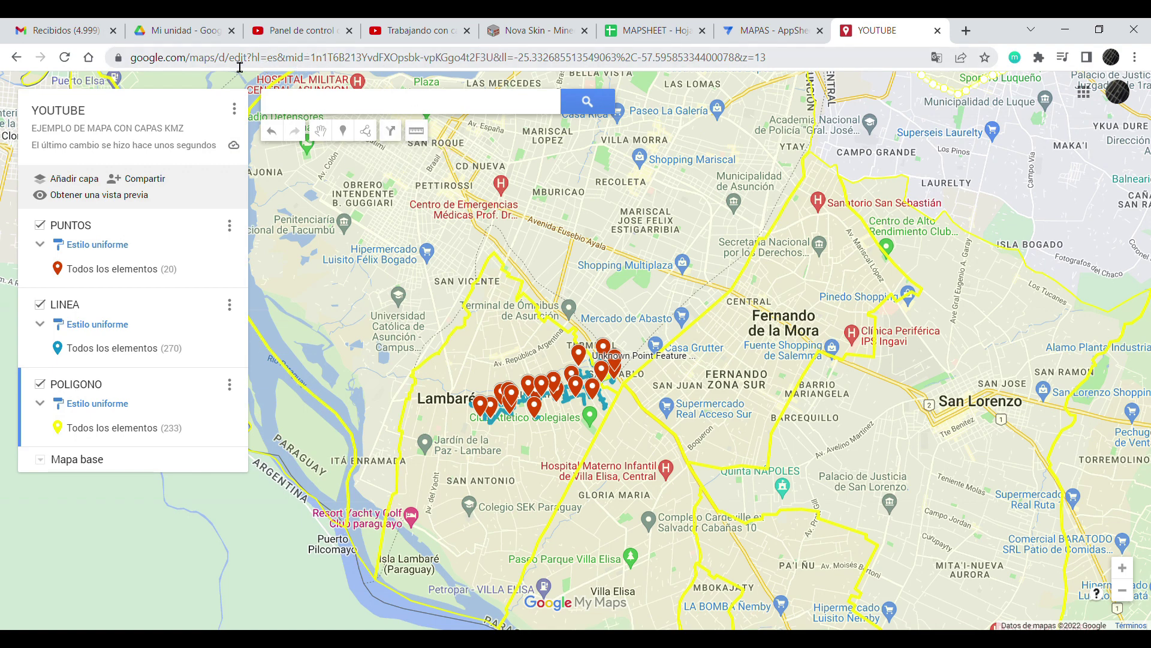
Step: Copy the map ID that follows "mid=" in the YOUTUBE map's web address
{"action": "double_click", "coordinate": [296, 66]}
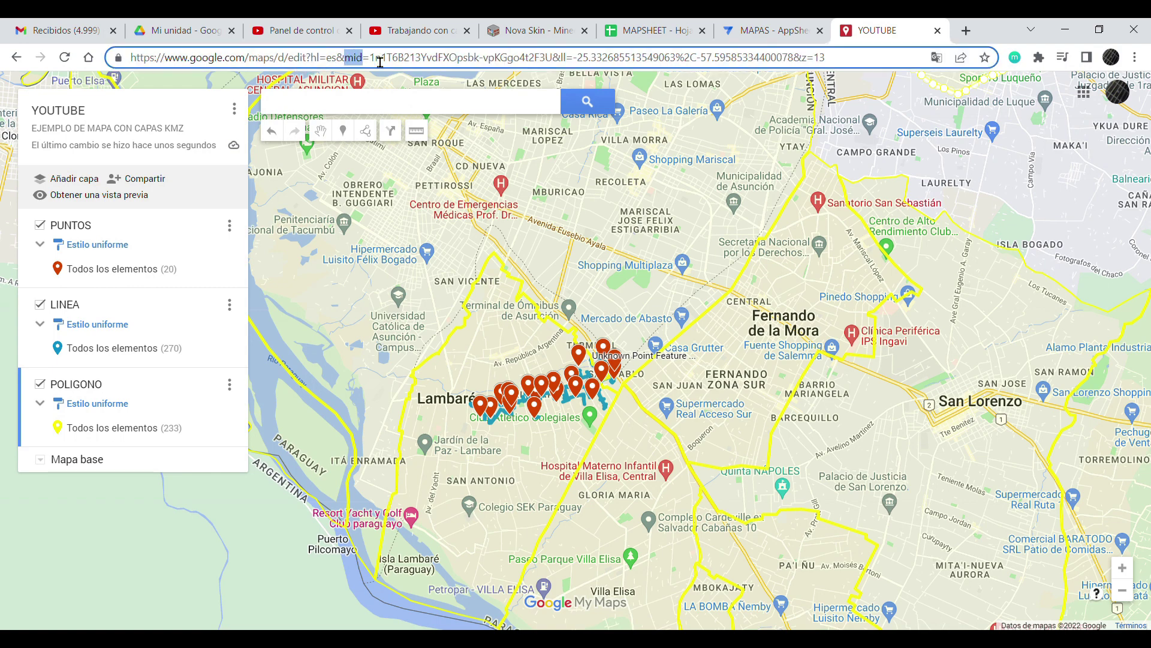
{"action": "left_click_drag", "start_coordinate": [369, 58], "coordinate": [465, 66]}
{"action": "left_click_drag", "start_coordinate": [501, 65], "coordinate": [559, 62]}
{"action": "key", "text": "ctrl+c"}
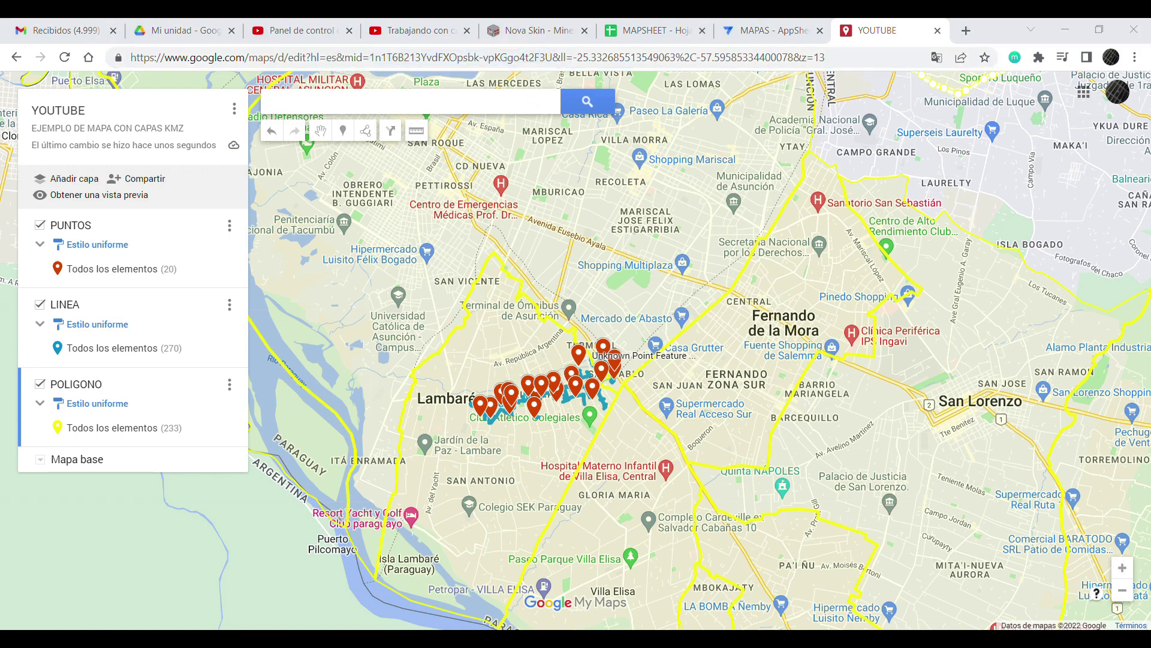
Step: Switch to the EXPRESIONES.cbl file in the text editor and paste the map ID on a new line below the KML URL
{"action": "key", "text": "alt+Tab"}
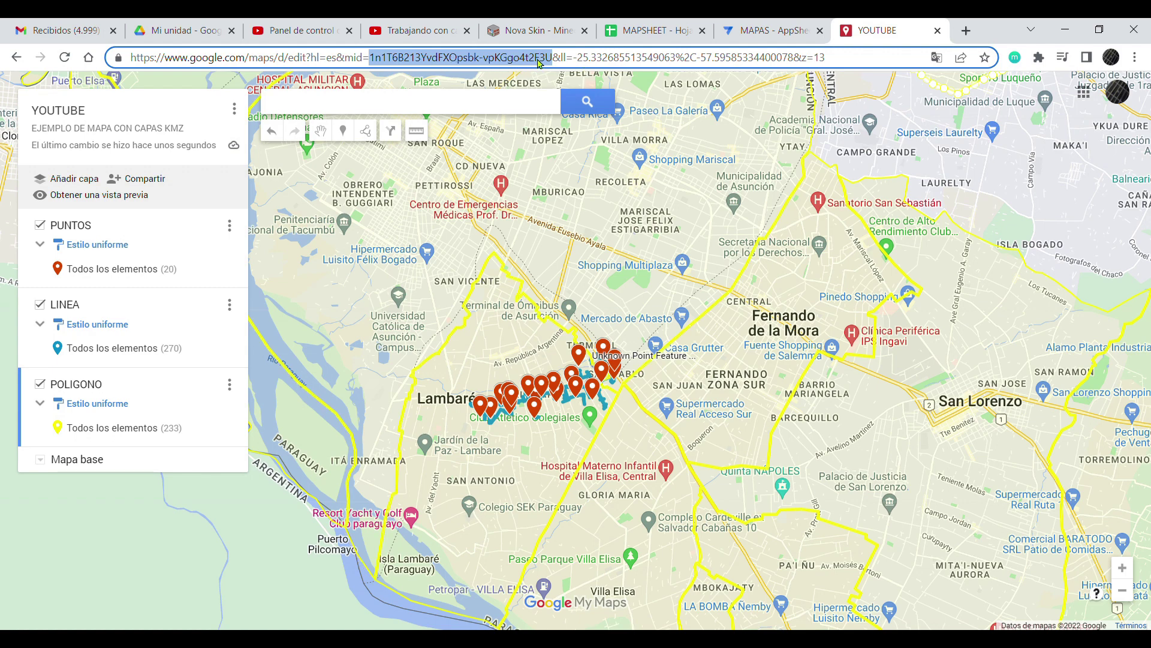
{"action": "key", "text": "alt+Tab"}
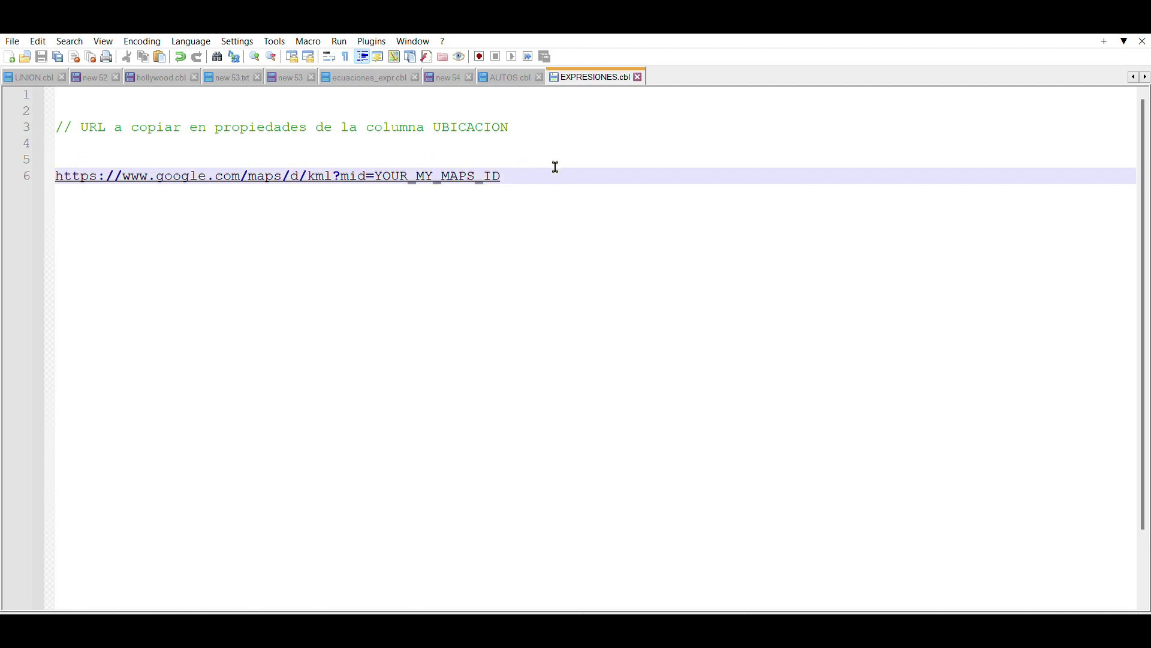
{"action": "key", "text": "Return"}
{"action": "key", "text": "Return"}
{"action": "key", "text": "Return"}
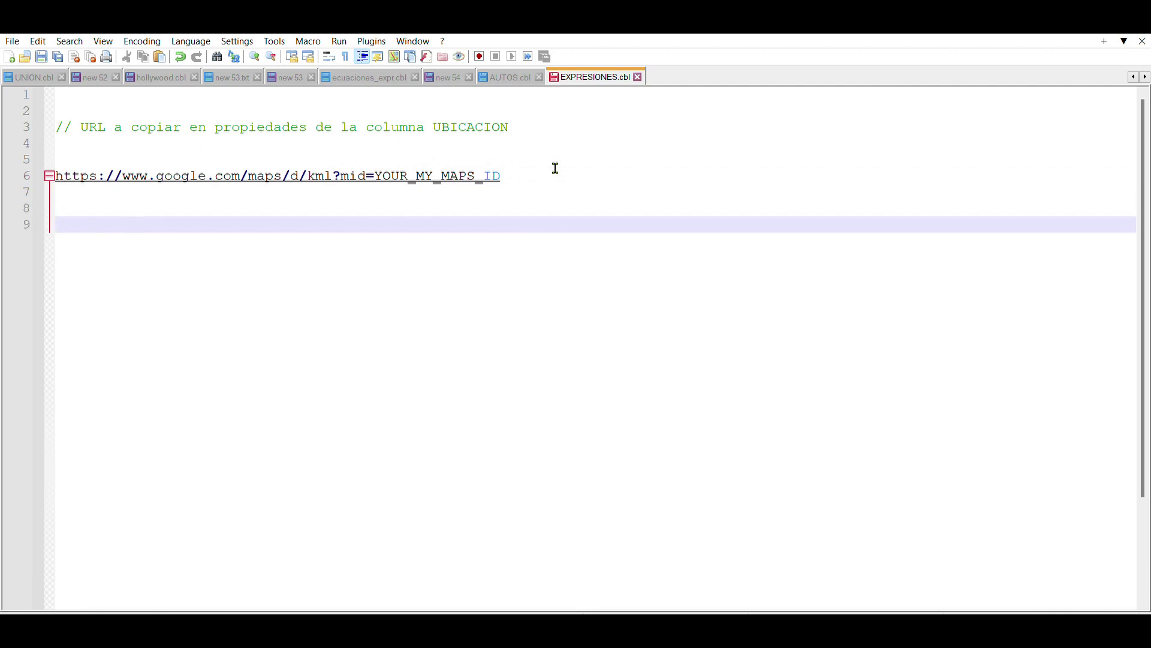
{"action": "key", "text": "ctrl+v"}
Step: Replace the YOUR_MY_MAPS_ID placeholder in the KML URL with the copied map ID
{"action": "left_click_drag", "start_coordinate": [333, 223], "coordinate": [56, 225]}
{"action": "key", "text": "ctrl+c"}
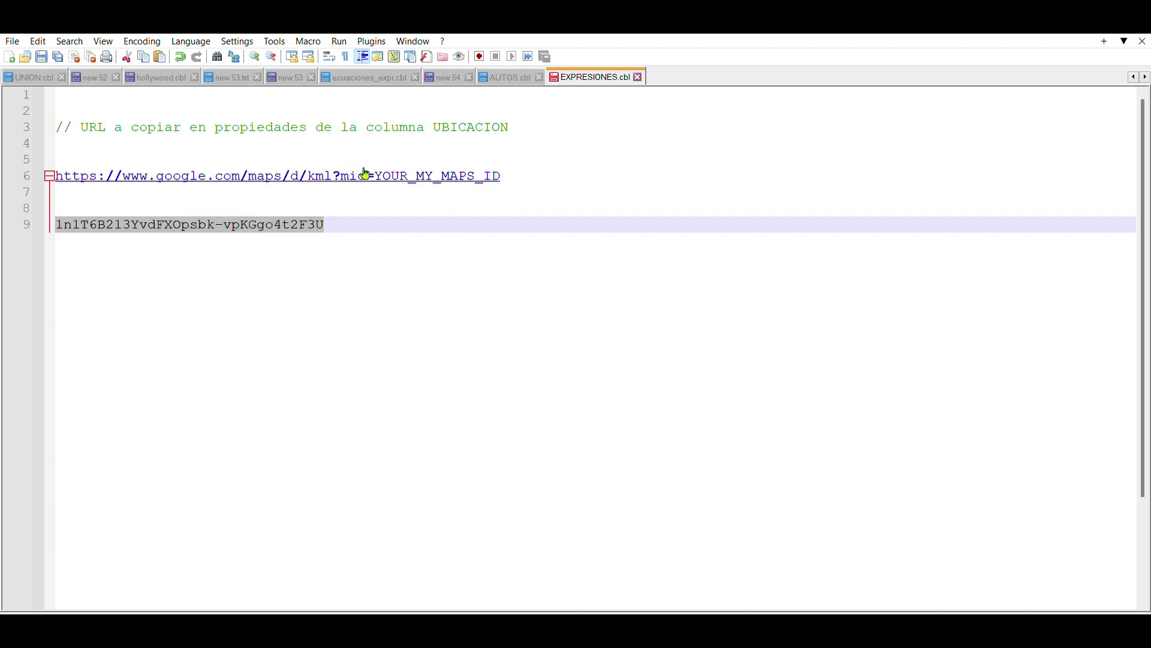
{"action": "left_click_drag", "start_coordinate": [517, 170], "coordinate": [375, 170]}
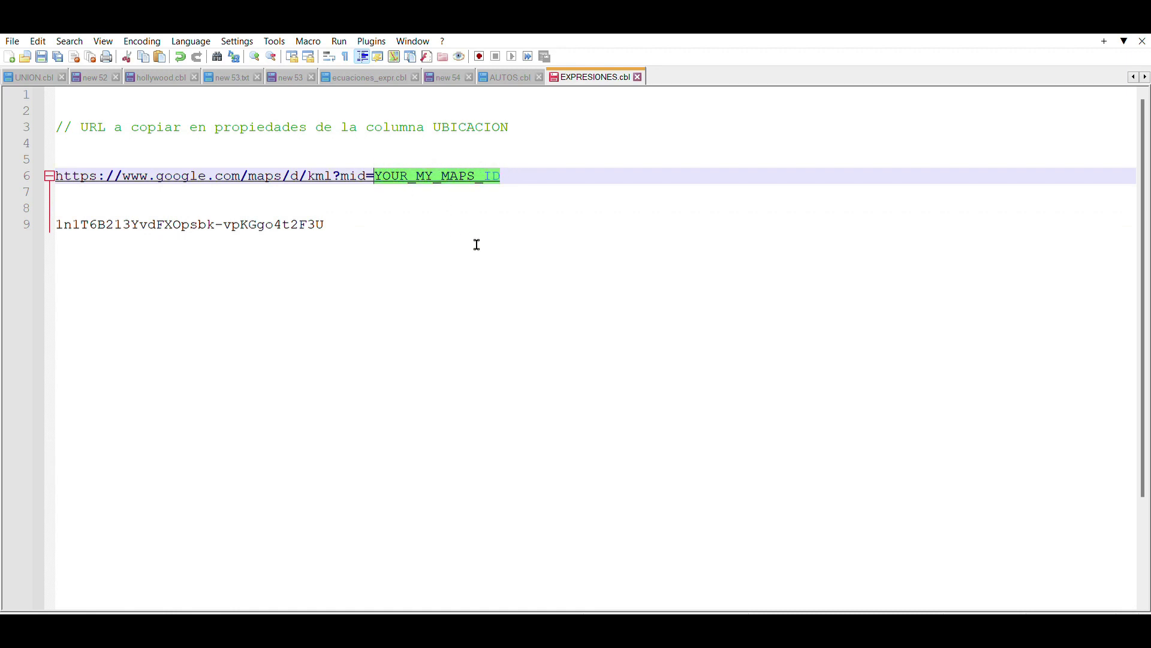
{"action": "key", "text": "ctrl+v"}
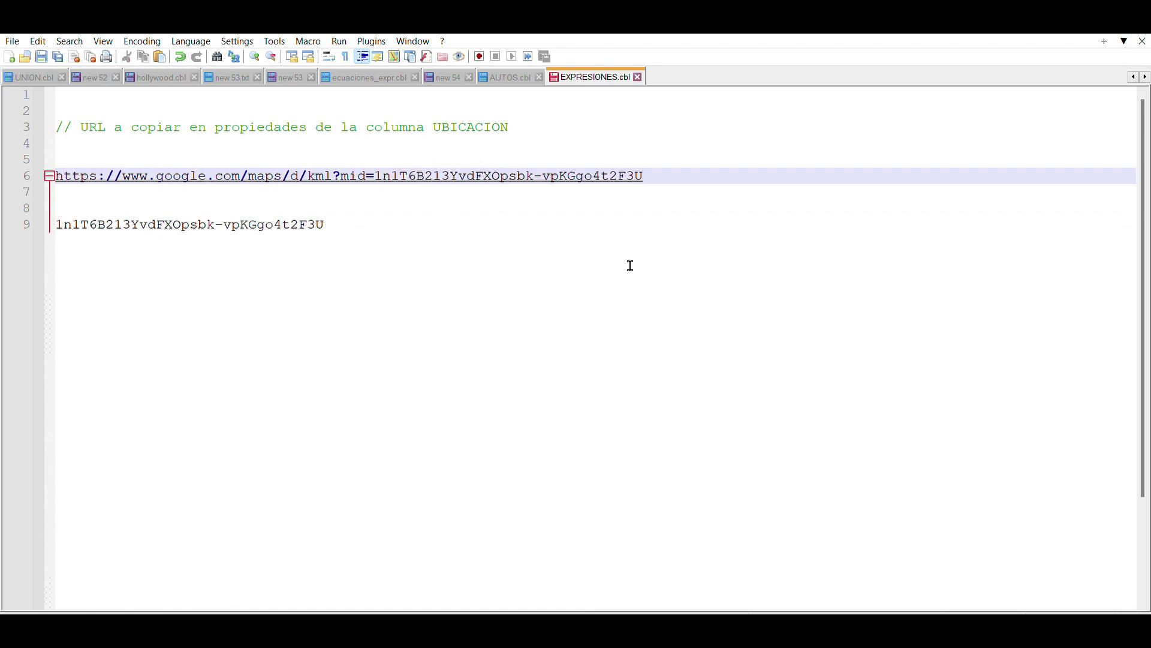
Step: Delete the spare map ID from the line below the KML URL
{"action": "left_click", "coordinate": [420, 220]}
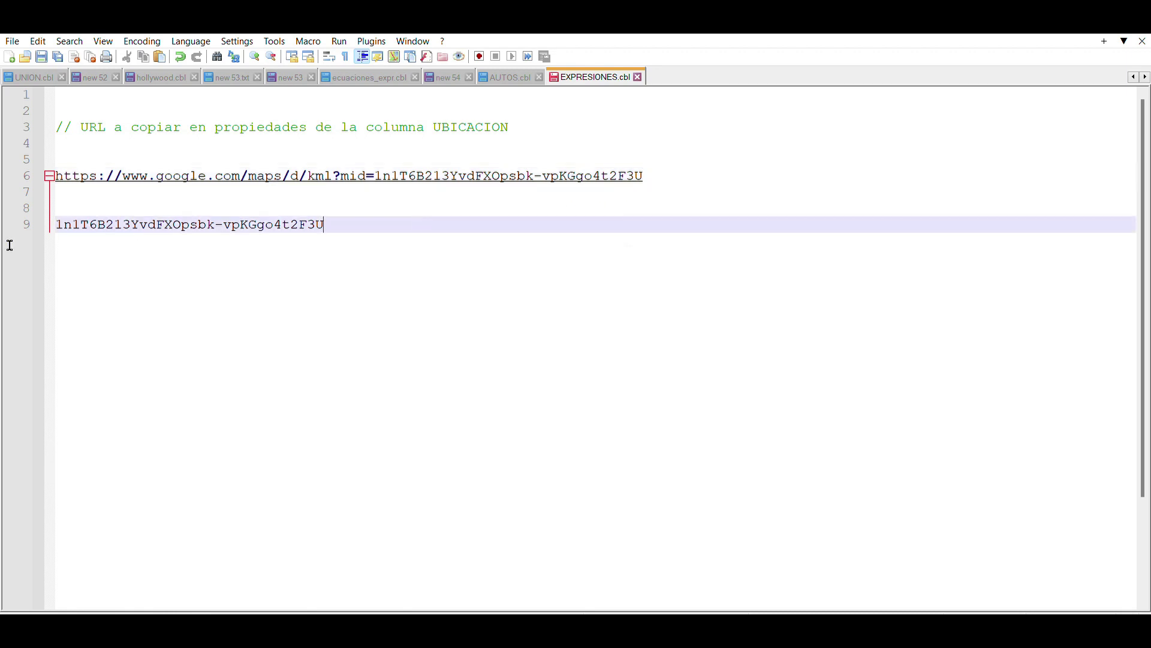
{"action": "left_click", "coordinate": [10, 221]}
{"action": "key", "text": "Delete"}
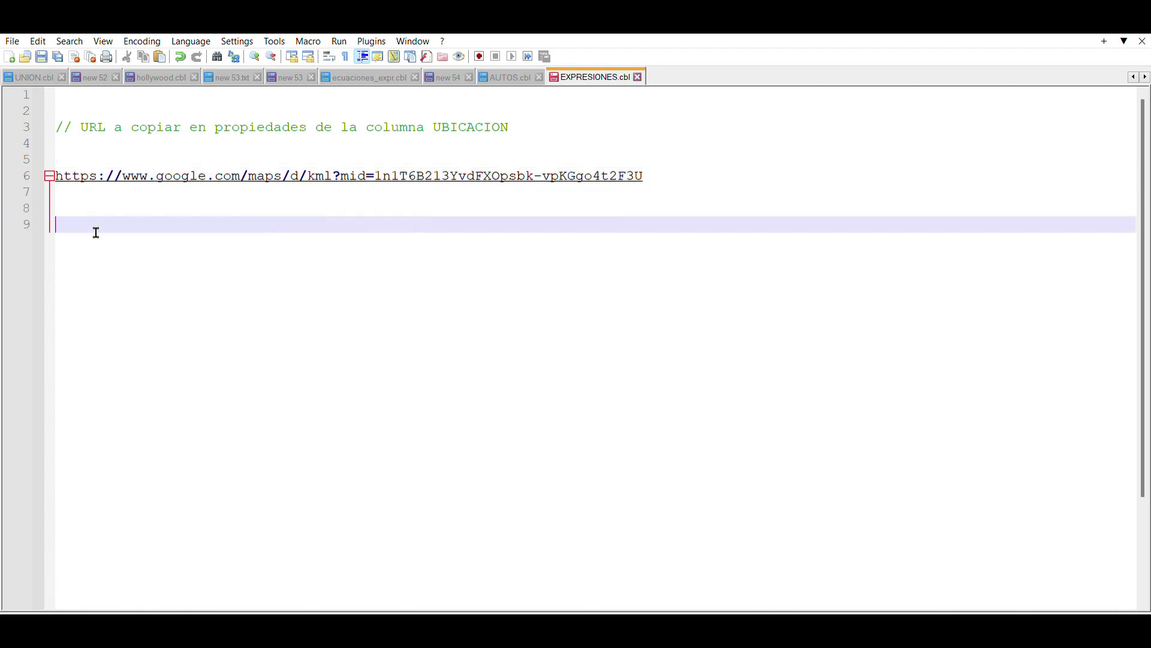
Step: Copy the completed KML URL from EXPRESIONES.cbl, switch to AppSheet and set it as UBICACION's optional KML file URL
{"action": "left_click_drag", "start_coordinate": [683, 172], "coordinate": [71, 168]}
{"action": "key", "text": "ctrl+c"}
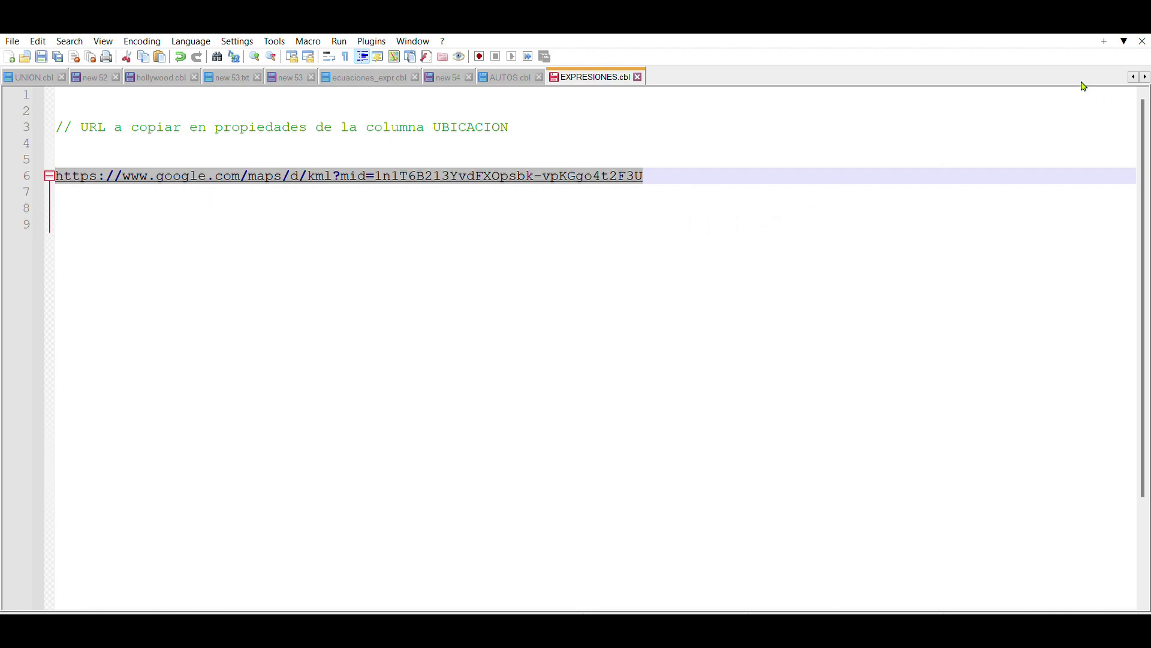
{"action": "key", "text": "alt+Tab"}
{"action": "left_click", "coordinate": [524, 321]}
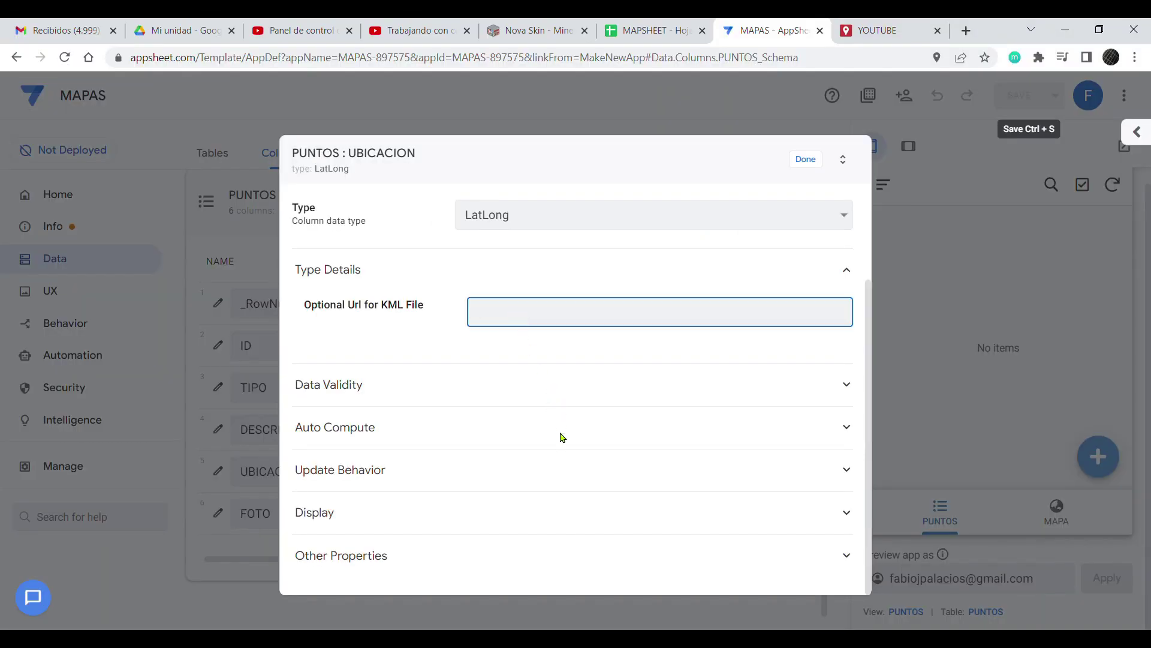
{"action": "key", "text": "ctrl+v"}
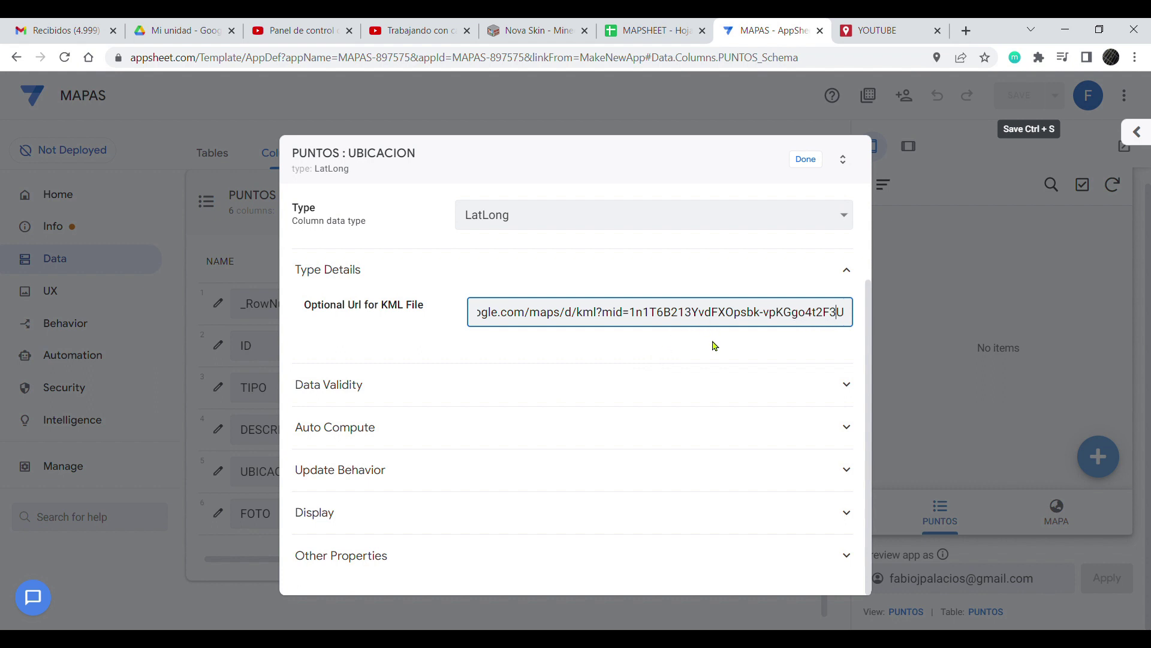
{"action": "key", "text": "Left"}
{"action": "key", "text": "Left"}
{"action": "key", "text": "Left"}
{"action": "key", "text": "Left"}
{"action": "key", "text": "Left"}
{"action": "key", "text": "Left"}
{"action": "key", "text": "Left"}
{"action": "key", "text": "Left"}
{"action": "key", "text": "Left"}
{"action": "key", "text": "Left"}
{"action": "key", "text": "Left"}
{"action": "key", "text": "Left"}
{"action": "key", "text": "Left"}
{"action": "key", "text": "Left"}
{"action": "key", "text": "Left"}
{"action": "key", "text": "Left"}
{"action": "key", "text": "Left"}
{"action": "key", "text": "Left"}
{"action": "key", "text": "Left"}
{"action": "key", "text": "Left"}
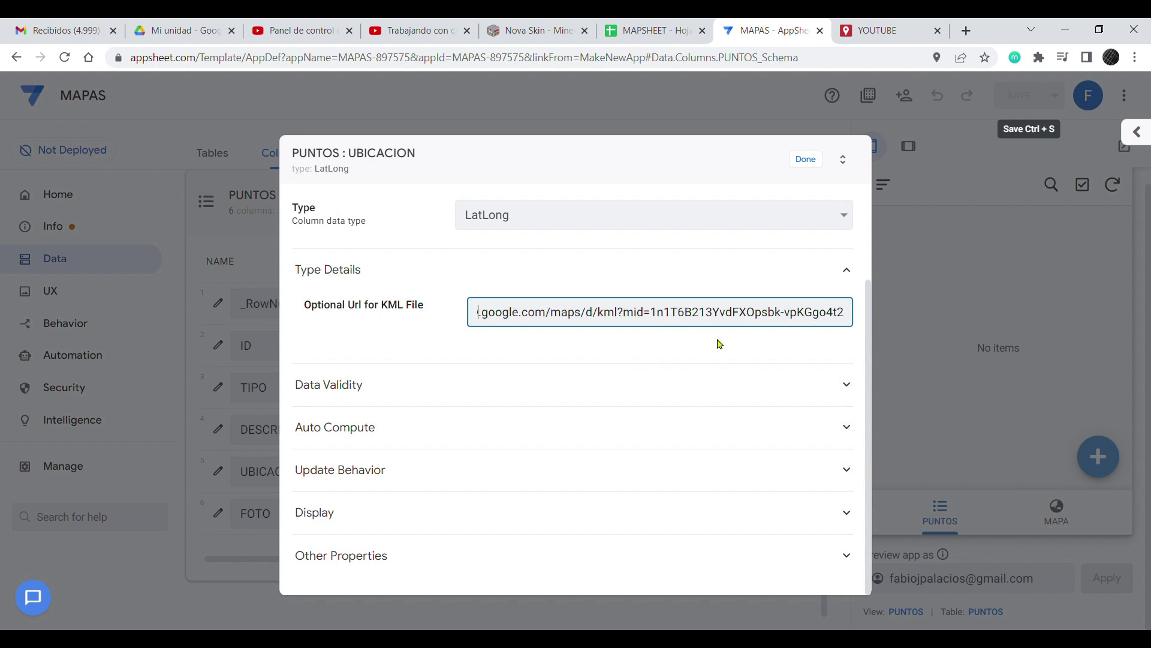
{"action": "left_click", "coordinate": [805, 160]}
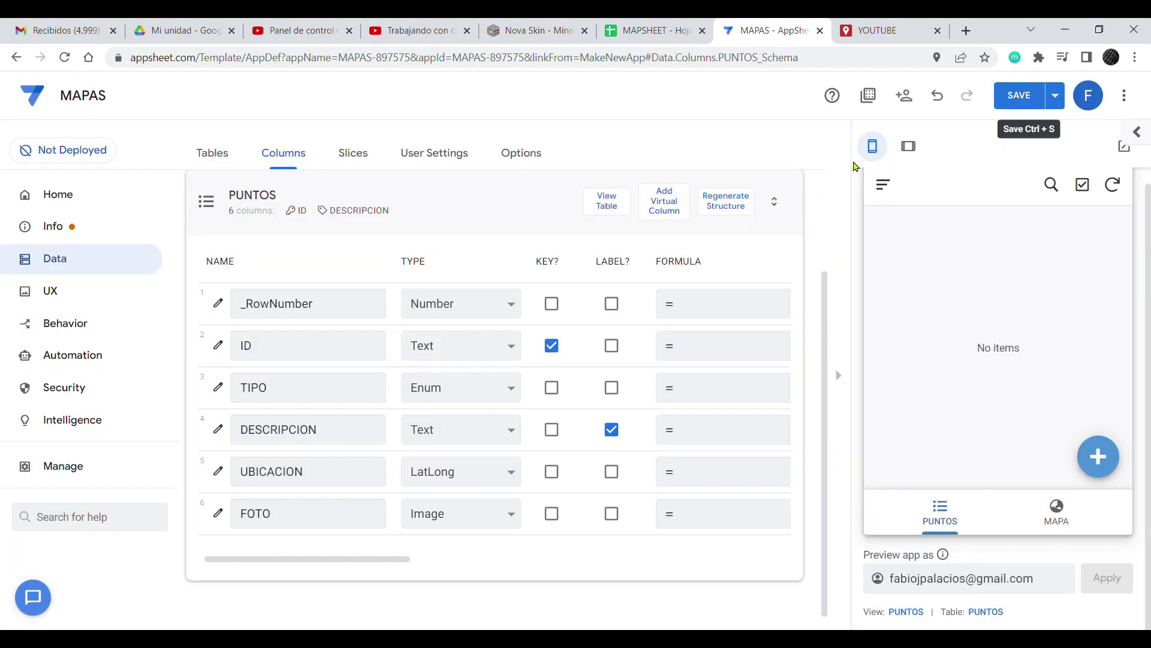
Step: Save the changes to the MAPAS app
{"action": "left_click", "coordinate": [1087, 90]}
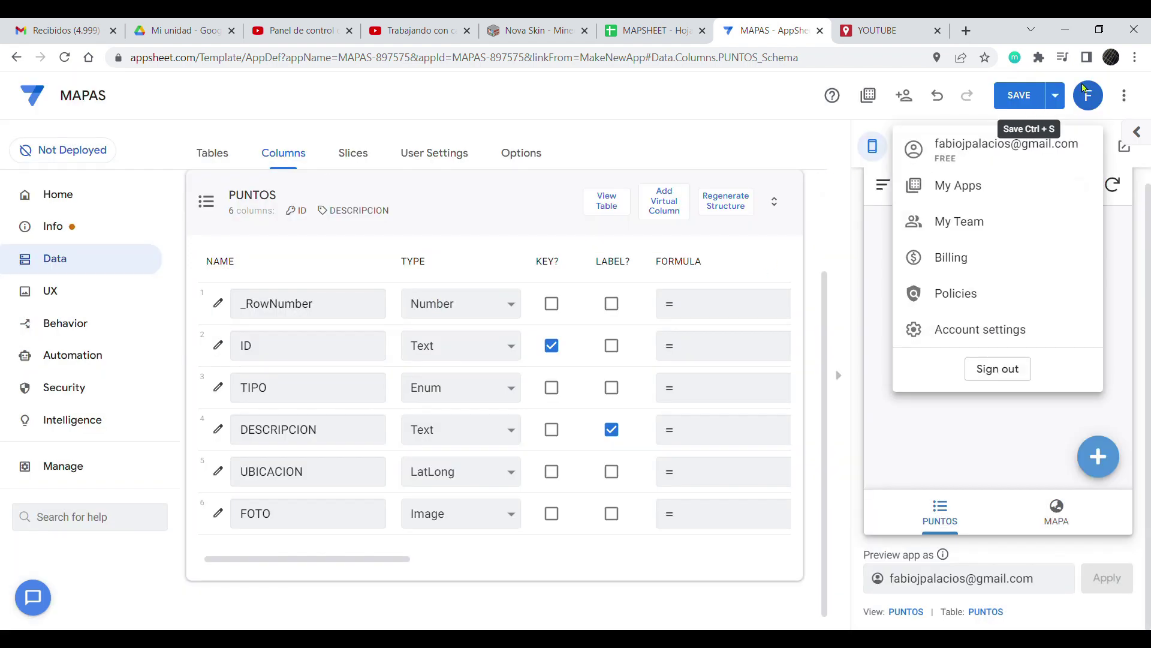
{"action": "left_click", "coordinate": [990, 123]}
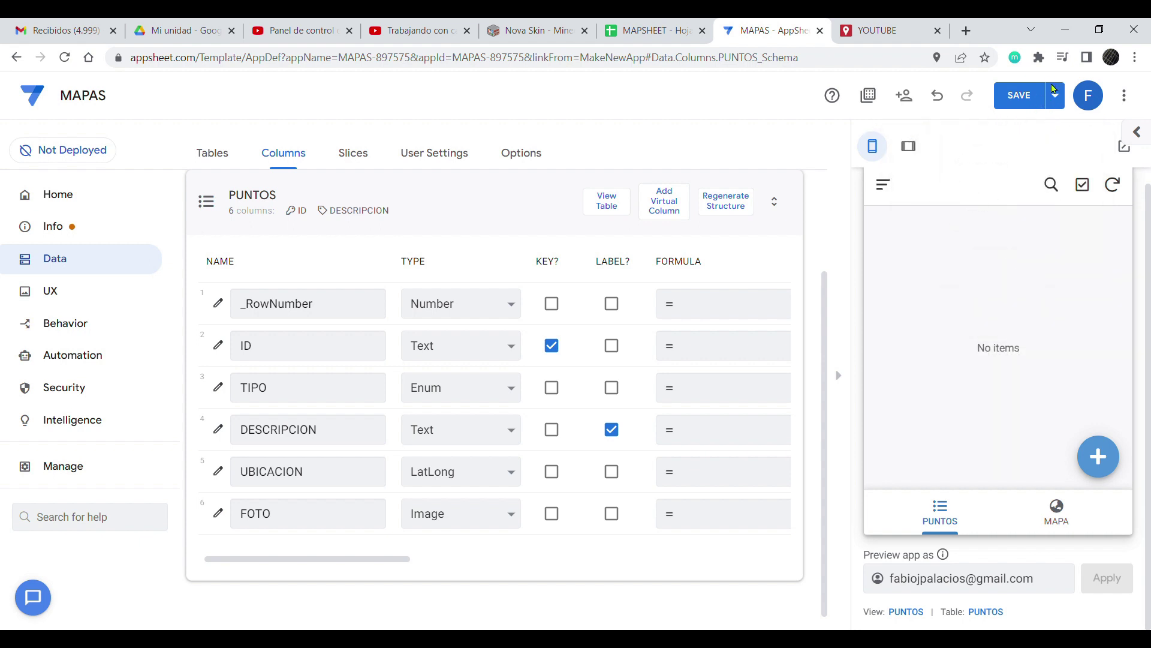
{"action": "left_click", "coordinate": [1044, 87]}
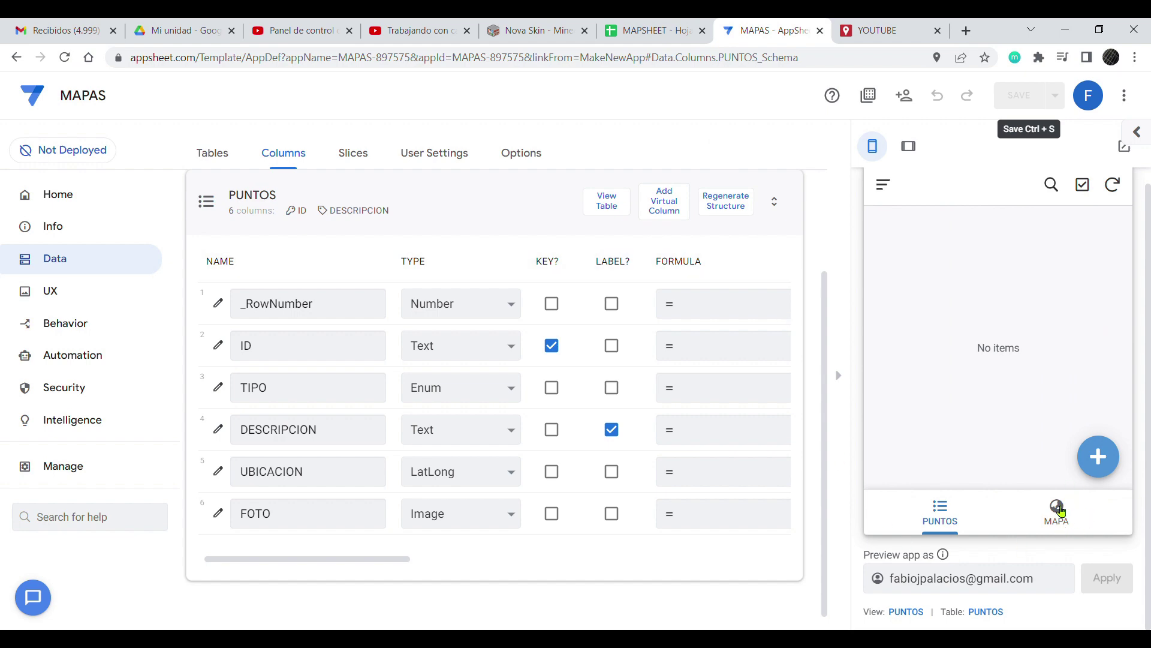
Step: Open the MAPA view in the app preview and compare its KML layers with the YOUTUBE map in My Maps
{"action": "left_click", "coordinate": [1058, 517]}
{"action": "scroll", "coordinate": [1014, 351], "scroll_direction": "down", "scroll_amount": 5}
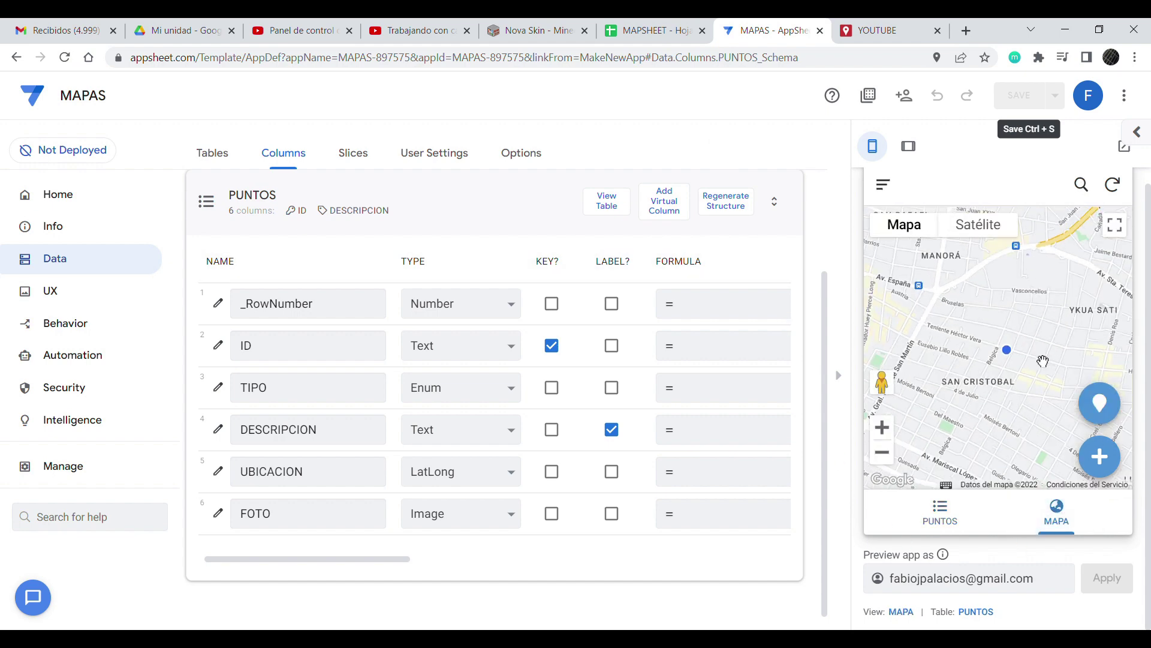
{"action": "left_click_drag", "start_coordinate": [1029, 393], "coordinate": [992, 303]}
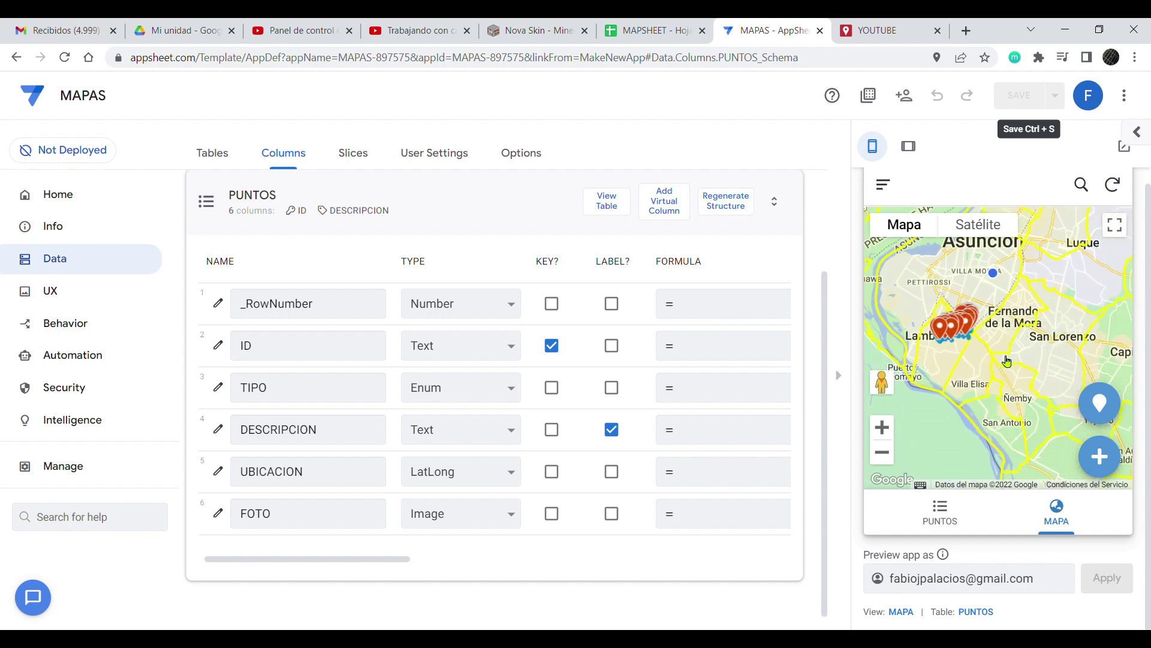
{"action": "scroll", "coordinate": [1009, 362], "scroll_direction": "down", "scroll_amount": 2}
{"action": "scroll", "coordinate": [1054, 362], "scroll_direction": "up", "scroll_amount": 2}
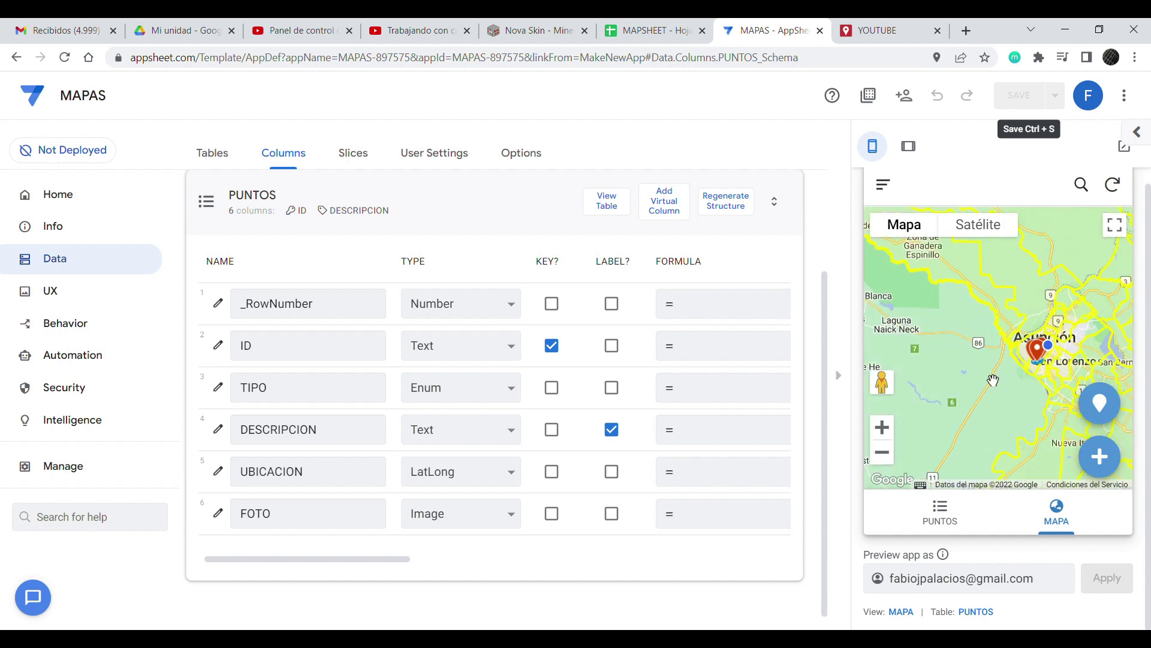
{"action": "left_click", "coordinate": [880, 32]}
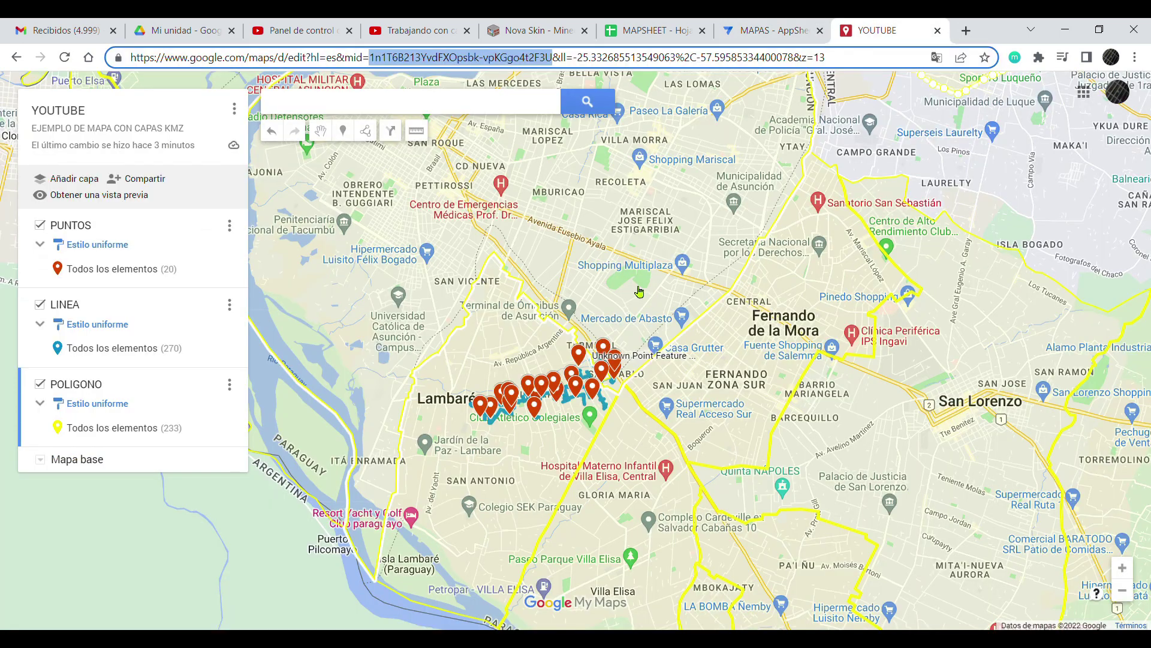
{"action": "left_click", "coordinate": [773, 30]}
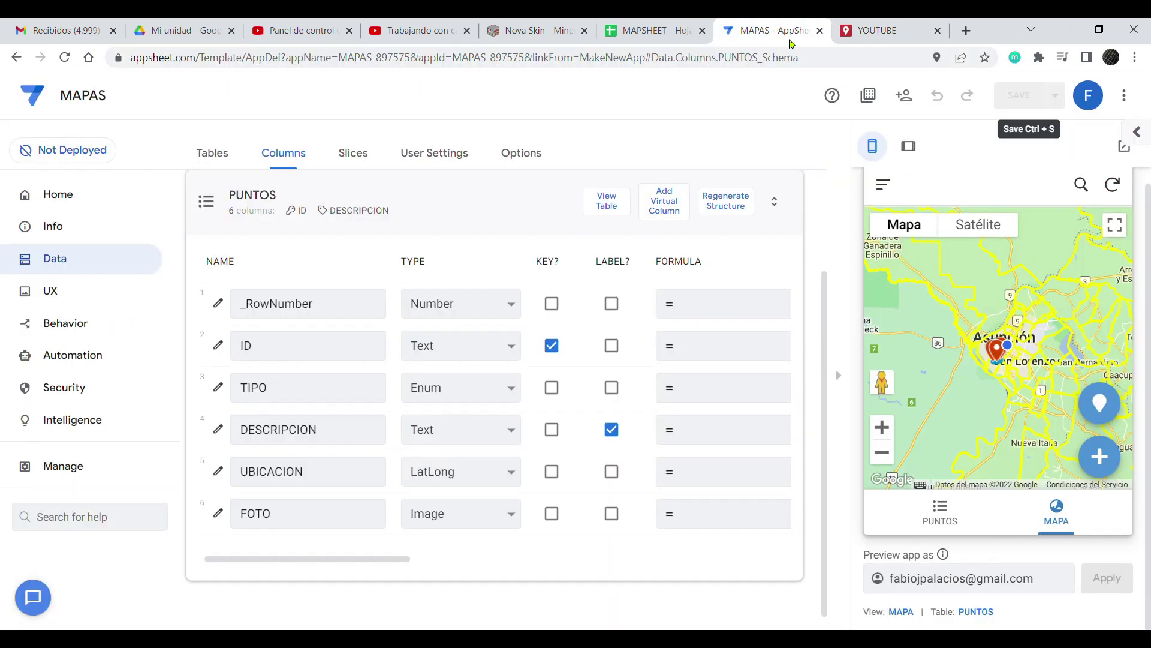
Step: Inspect the attributes of several yellow-outlined district polygons in the preview map, including the one covering Asunción, closing each info window
{"action": "left_click", "coordinate": [994, 298]}
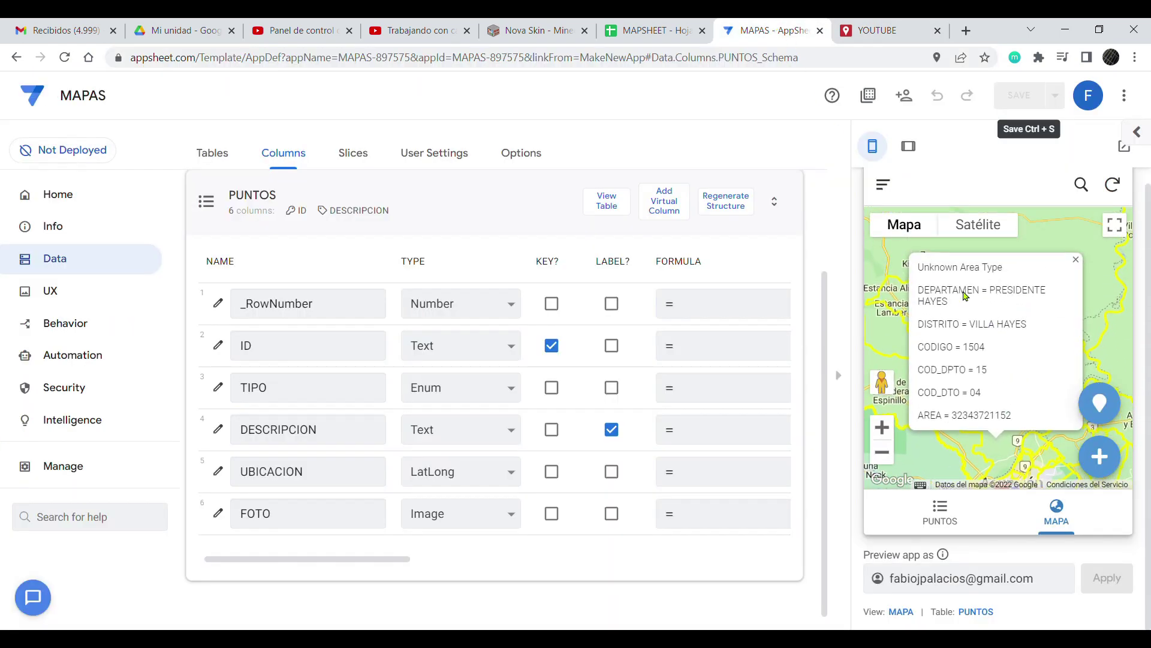
{"action": "left_click", "coordinate": [1076, 260]}
{"action": "scroll", "coordinate": [1040, 332], "scroll_direction": "down", "scroll_amount": 3}
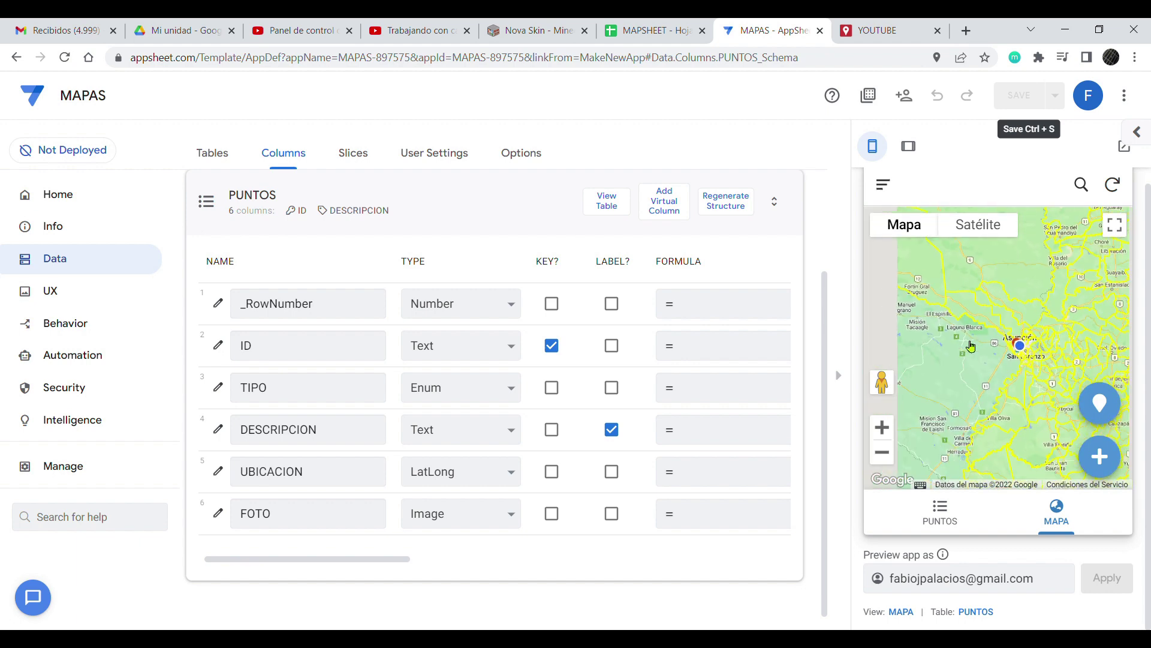
{"action": "scroll", "coordinate": [1011, 340], "scroll_direction": "up", "scroll_amount": 1}
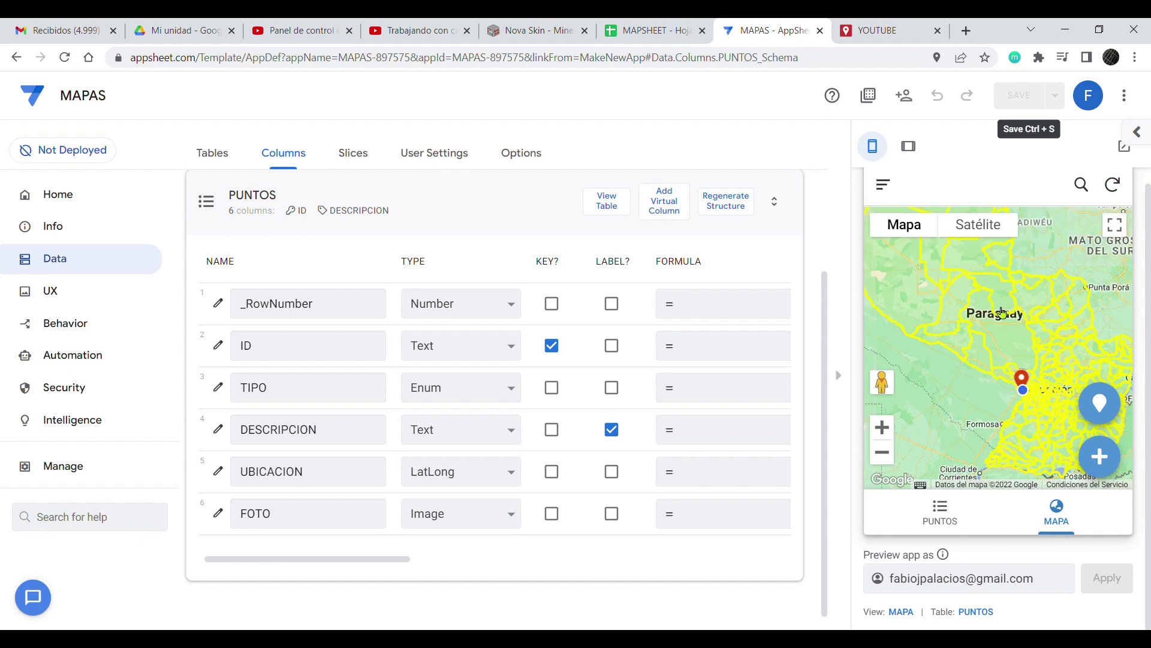
{"action": "left_click", "coordinate": [926, 312]}
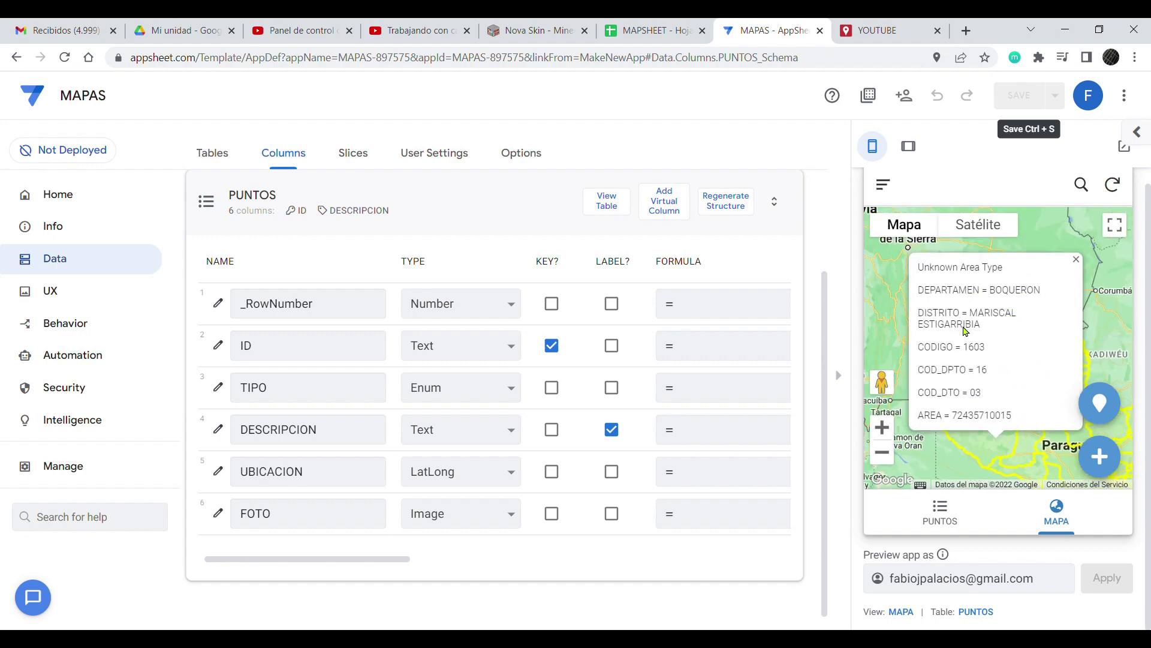
{"action": "left_click", "coordinate": [1076, 259]}
{"action": "left_click_drag", "start_coordinate": [1053, 447], "coordinate": [1002, 311]}
{"action": "scroll", "coordinate": [1003, 347], "scroll_direction": "up", "scroll_amount": 3}
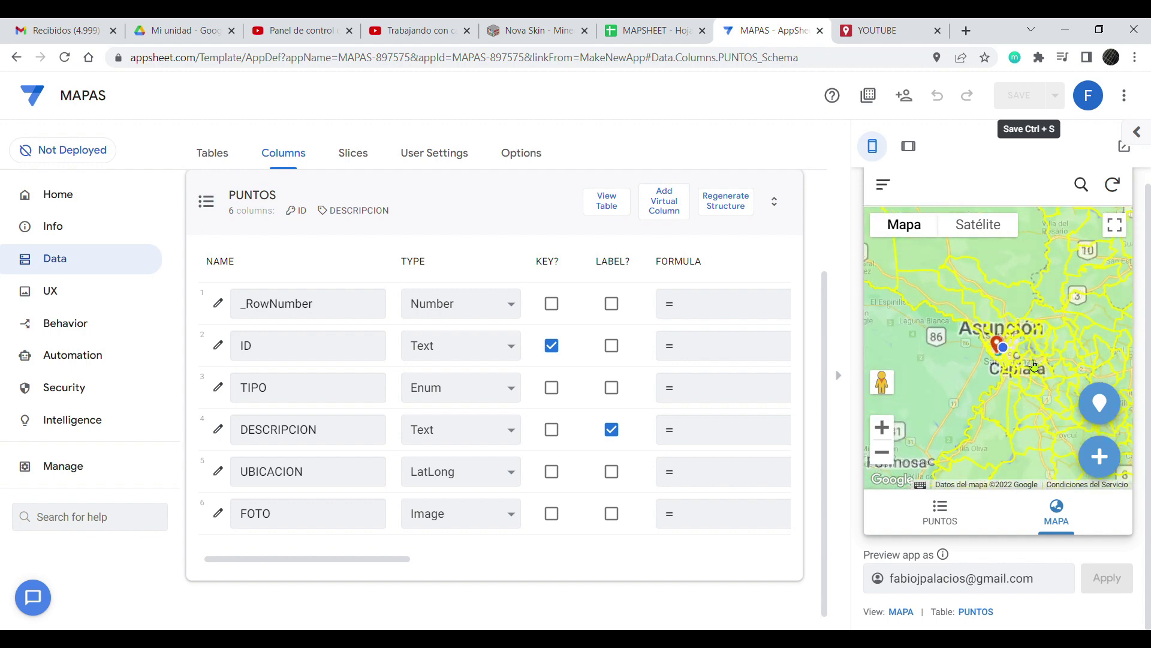
{"action": "scroll", "coordinate": [1007, 342], "scroll_direction": "up", "scroll_amount": 2}
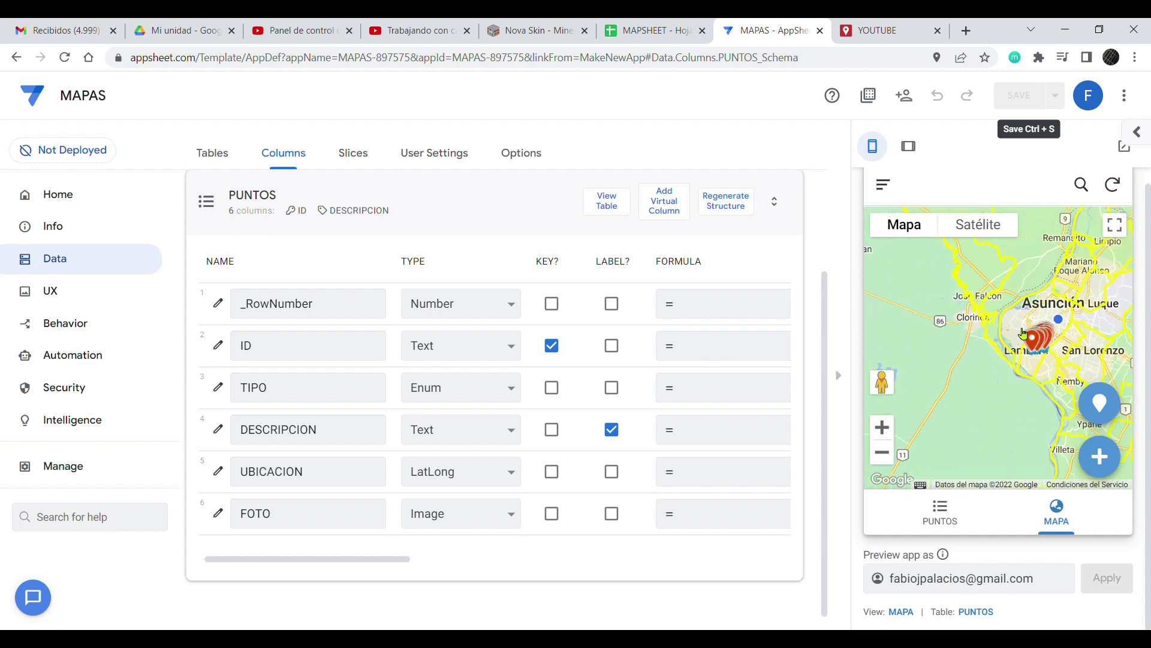
{"action": "left_click", "coordinate": [1018, 333]}
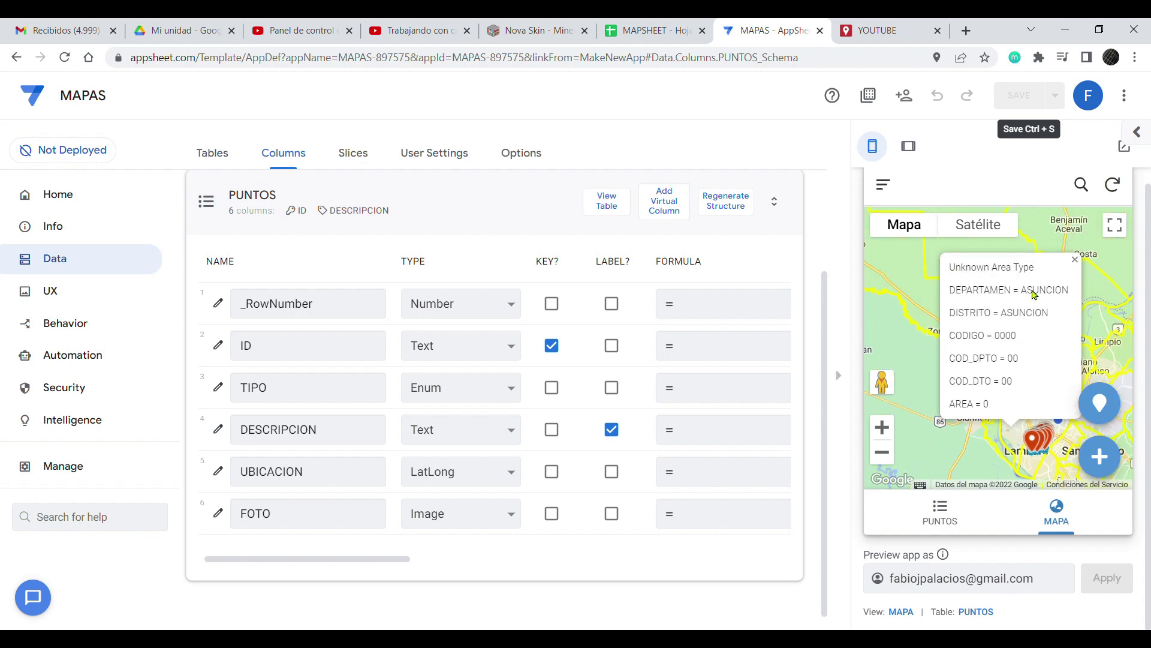
{"action": "left_click", "coordinate": [1075, 259]}
Step: Inspect the attributes of one of the red point markers near Lambaré in the preview map and close its info window
{"action": "scroll", "coordinate": [1000, 395], "scroll_direction": "down", "scroll_amount": 2}
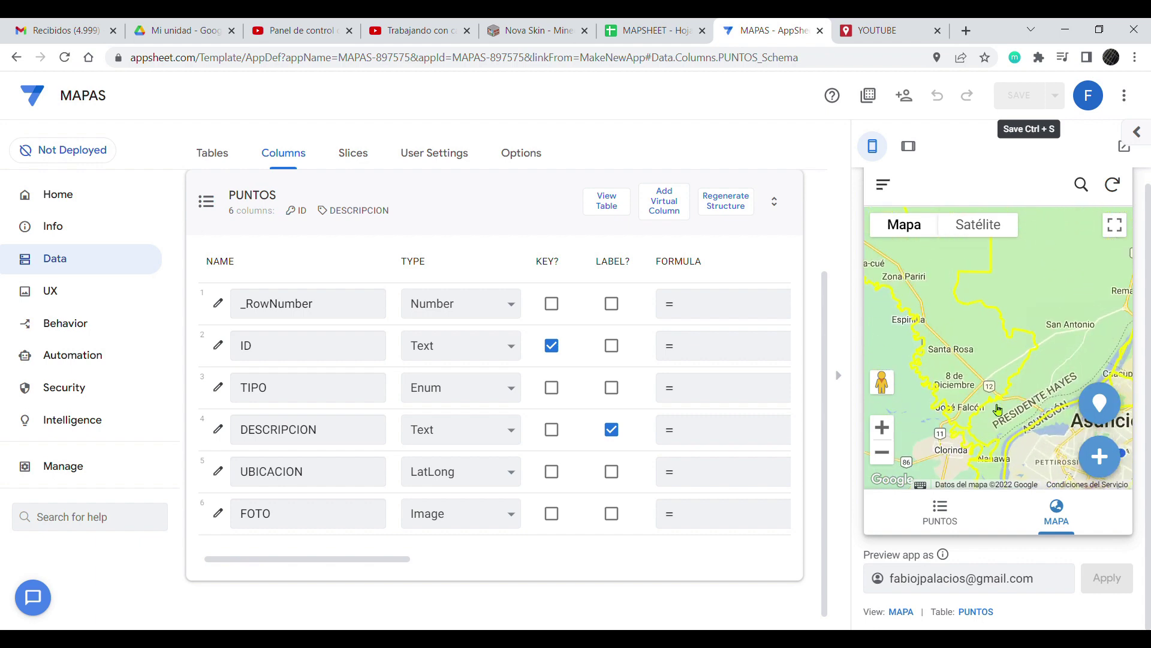
{"action": "scroll", "coordinate": [1022, 414], "scroll_direction": "up", "scroll_amount": 3}
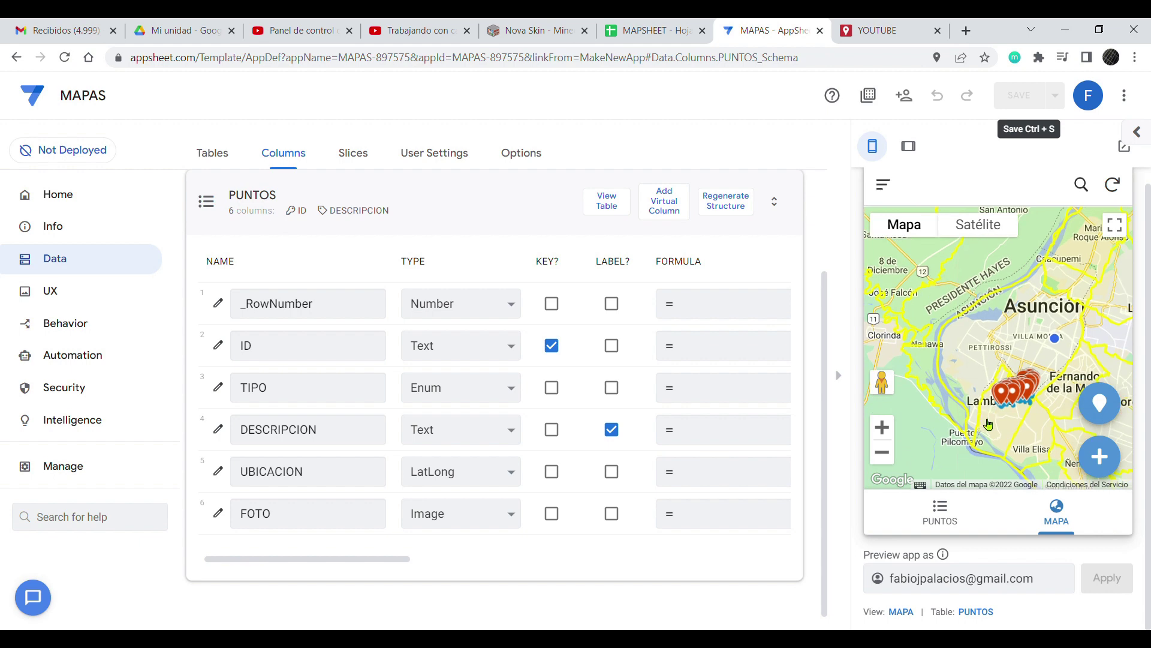
{"action": "scroll", "coordinate": [1016, 400], "scroll_direction": "up", "scroll_amount": 4}
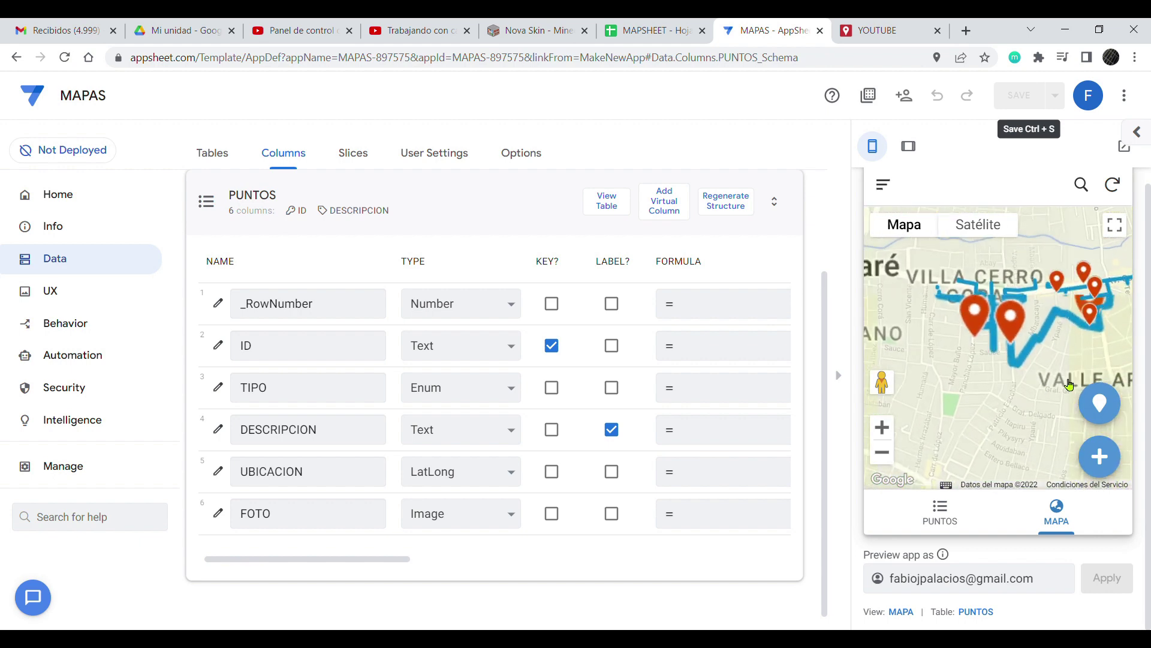
{"action": "left_click", "coordinate": [976, 327]}
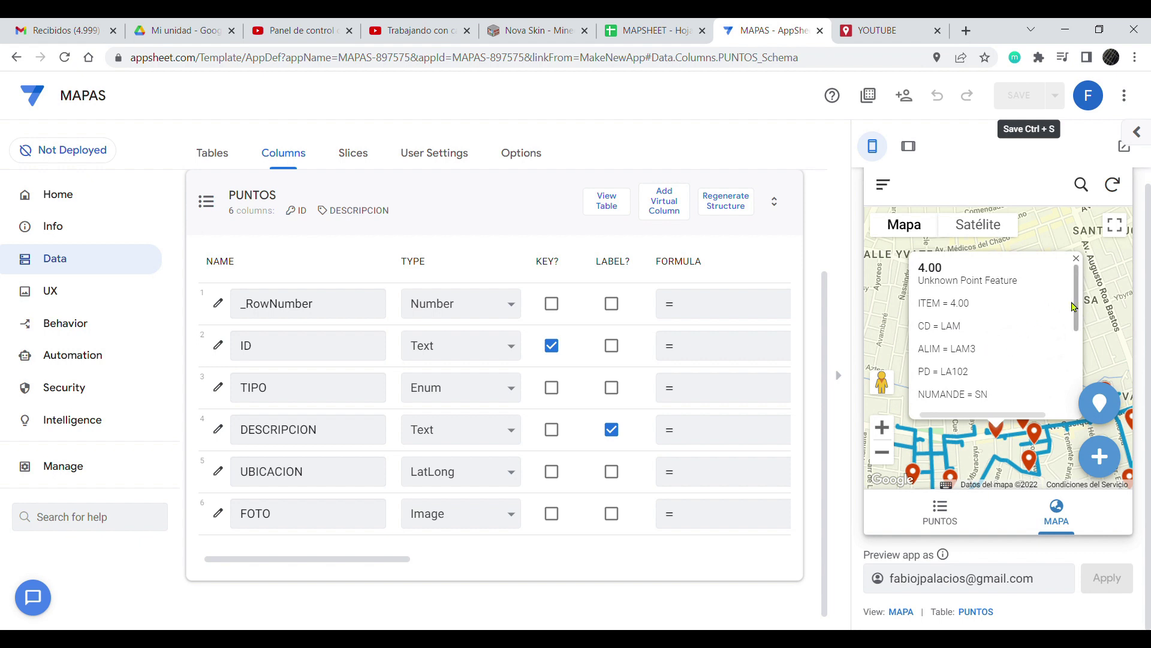
{"action": "scroll", "coordinate": [1070, 318], "scroll_direction": "down", "scroll_amount": 3}
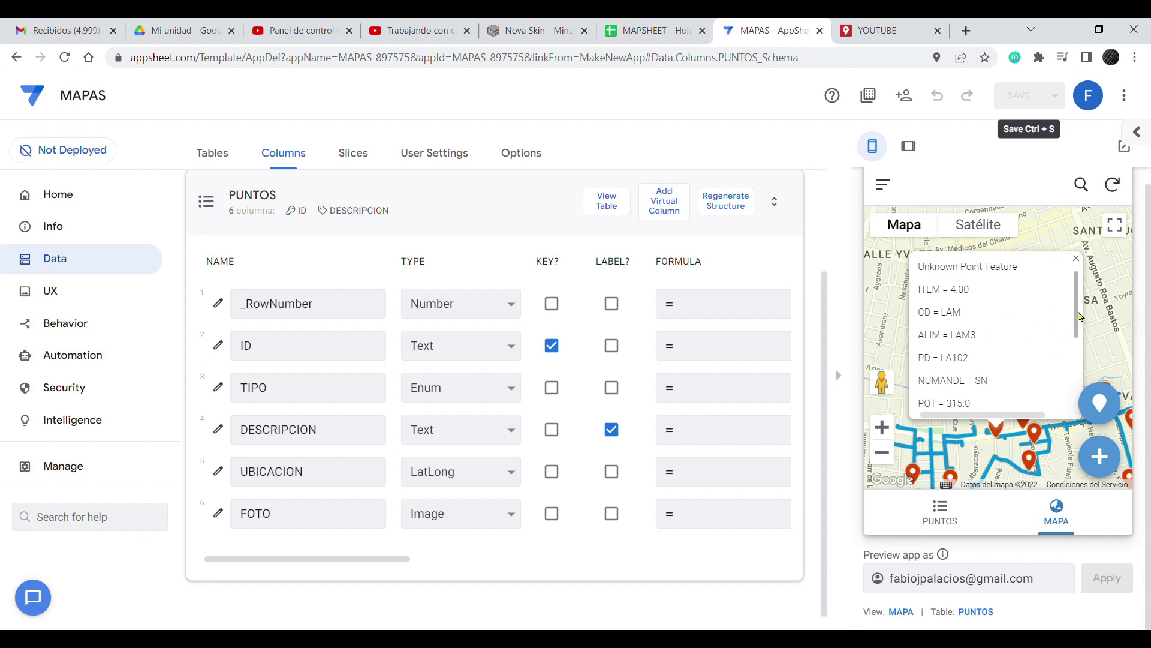
{"action": "left_click", "coordinate": [1076, 259]}
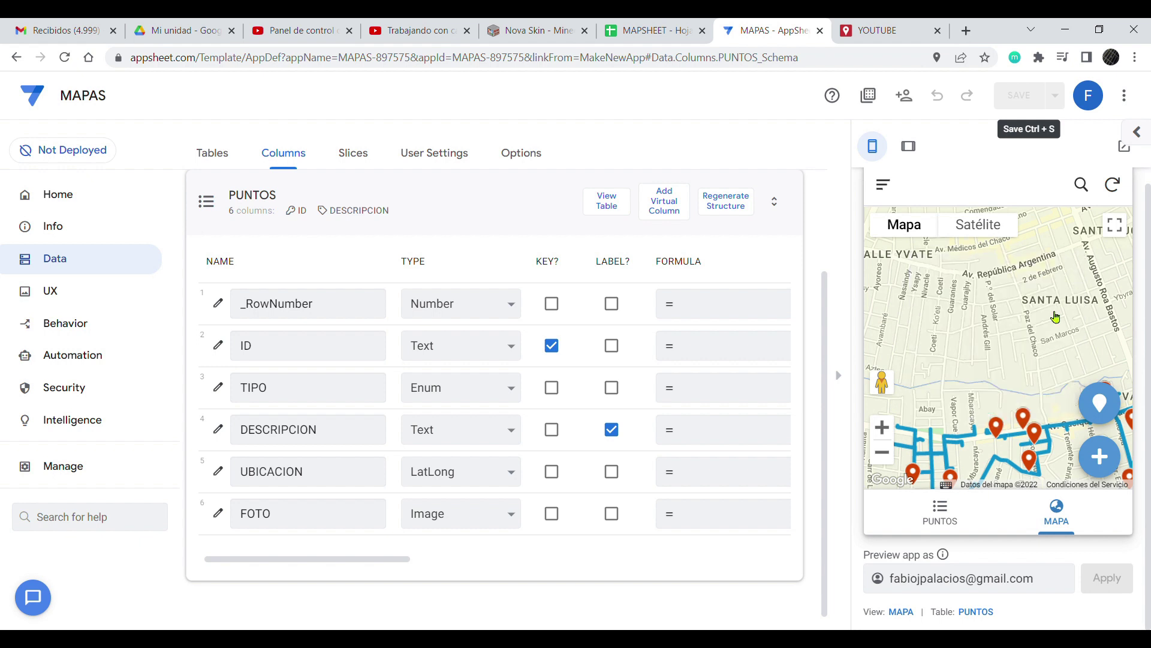
Step: Inspect the attributes of the Lambaré polygon and of a blue line along Av. Cacique Lambaré in the preview map
{"action": "left_click", "coordinate": [1070, 424]}
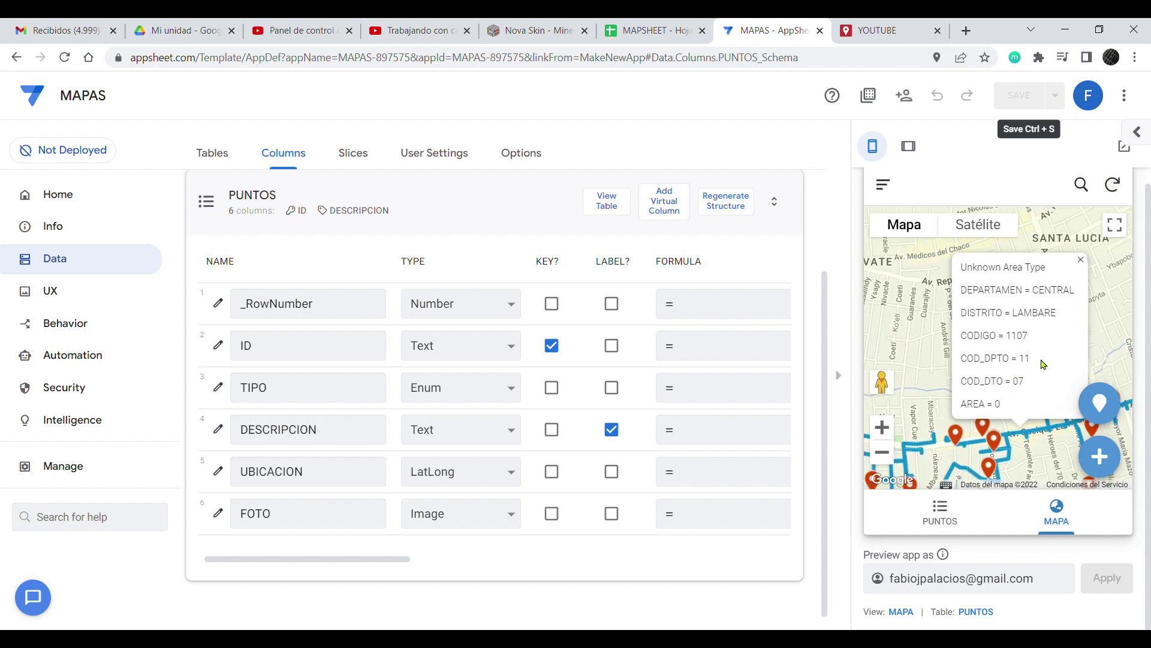
{"action": "left_click", "coordinate": [1081, 259]}
{"action": "scroll", "coordinate": [1034, 430], "scroll_direction": "up", "scroll_amount": 1}
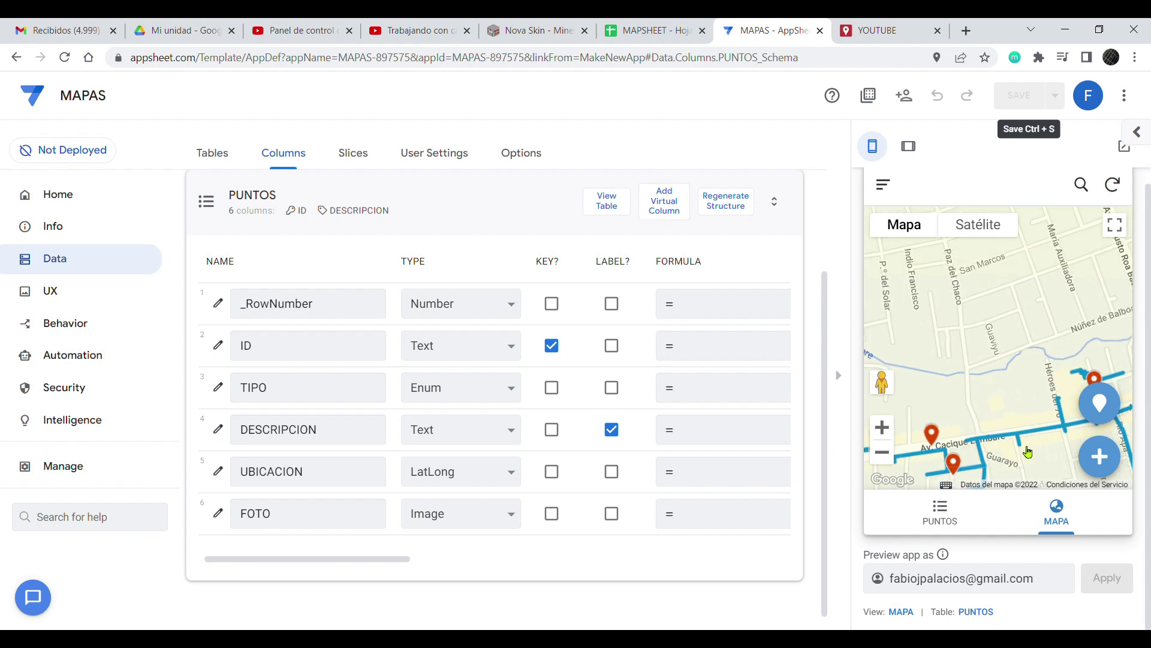
{"action": "left_click", "coordinate": [1037, 436]}
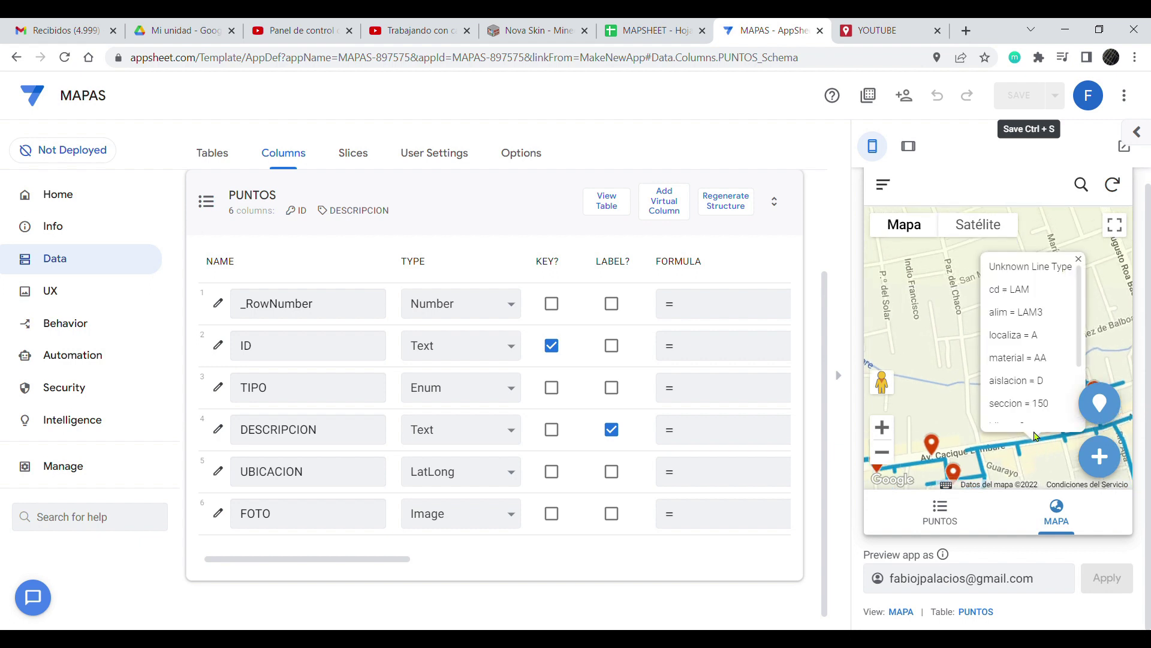
{"action": "scroll", "coordinate": [1079, 306], "scroll_direction": "down", "scroll_amount": 2}
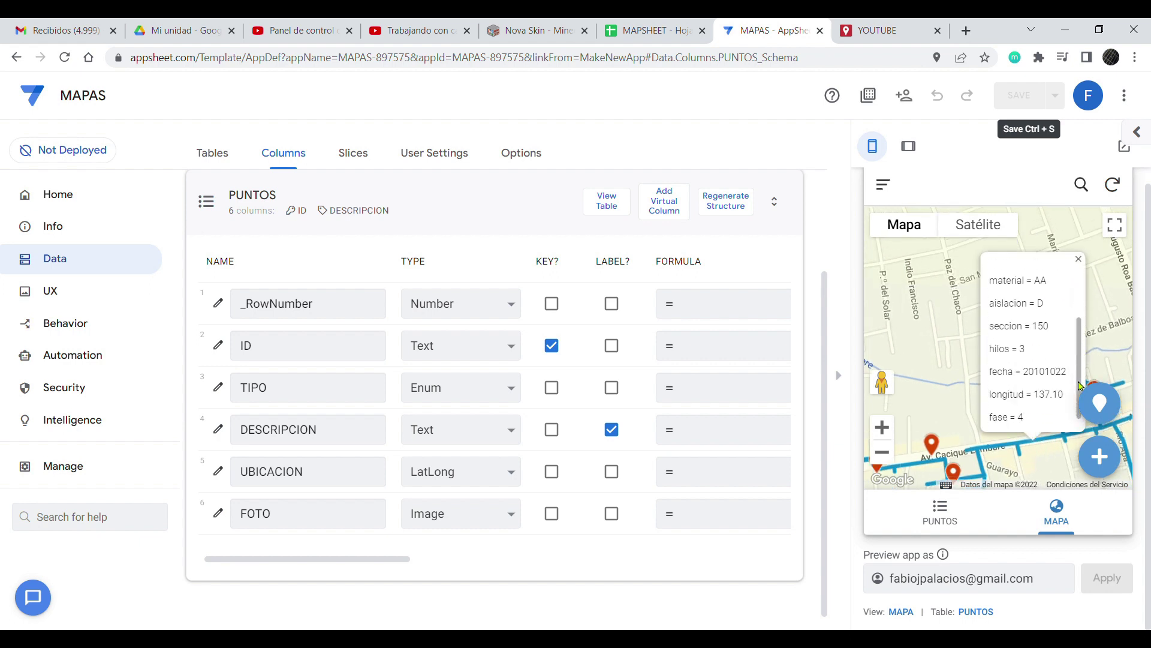
{"action": "scroll", "coordinate": [1082, 305], "scroll_direction": "up", "scroll_amount": 2}
{"action": "left_click", "coordinate": [1079, 259]}
{"action": "scroll", "coordinate": [1030, 337], "scroll_direction": "down", "scroll_amount": 3}
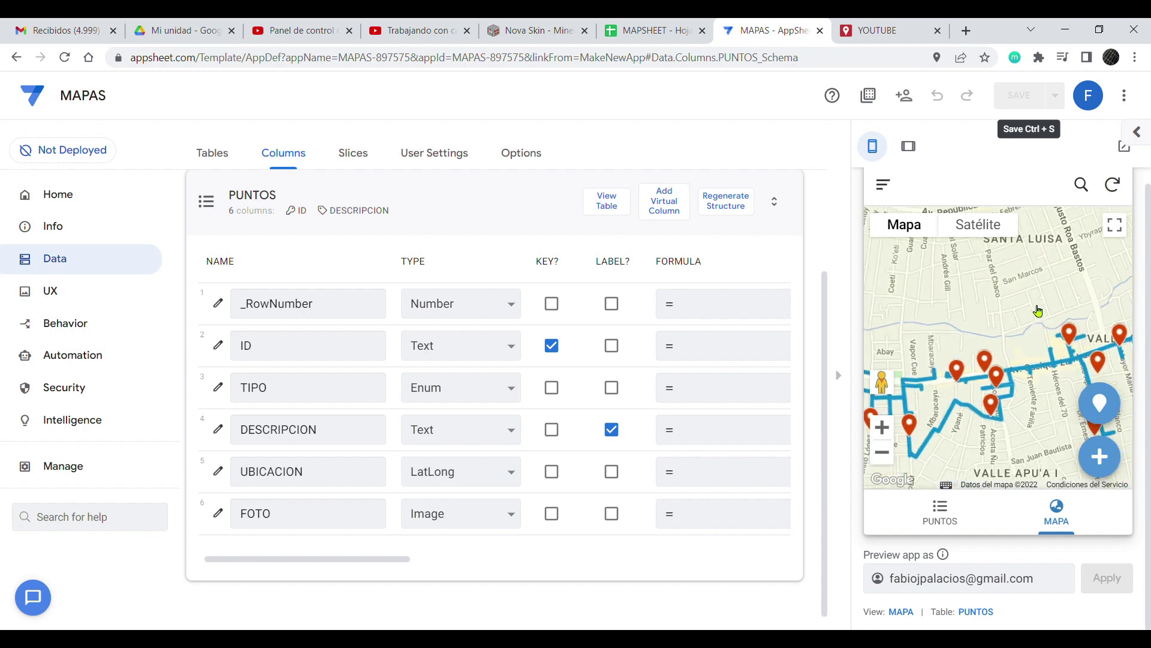
{"action": "scroll", "coordinate": [1030, 337], "scroll_direction": "down", "scroll_amount": 2}
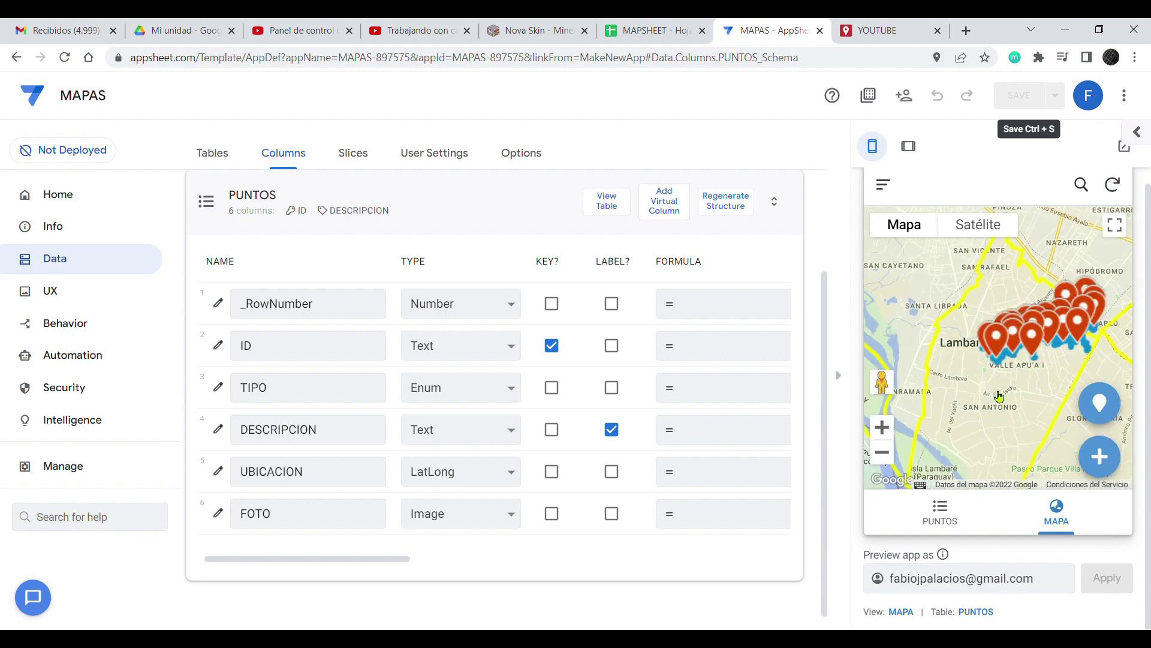
{"action": "left_click_drag", "start_coordinate": [1003, 419], "coordinate": [984, 444]}
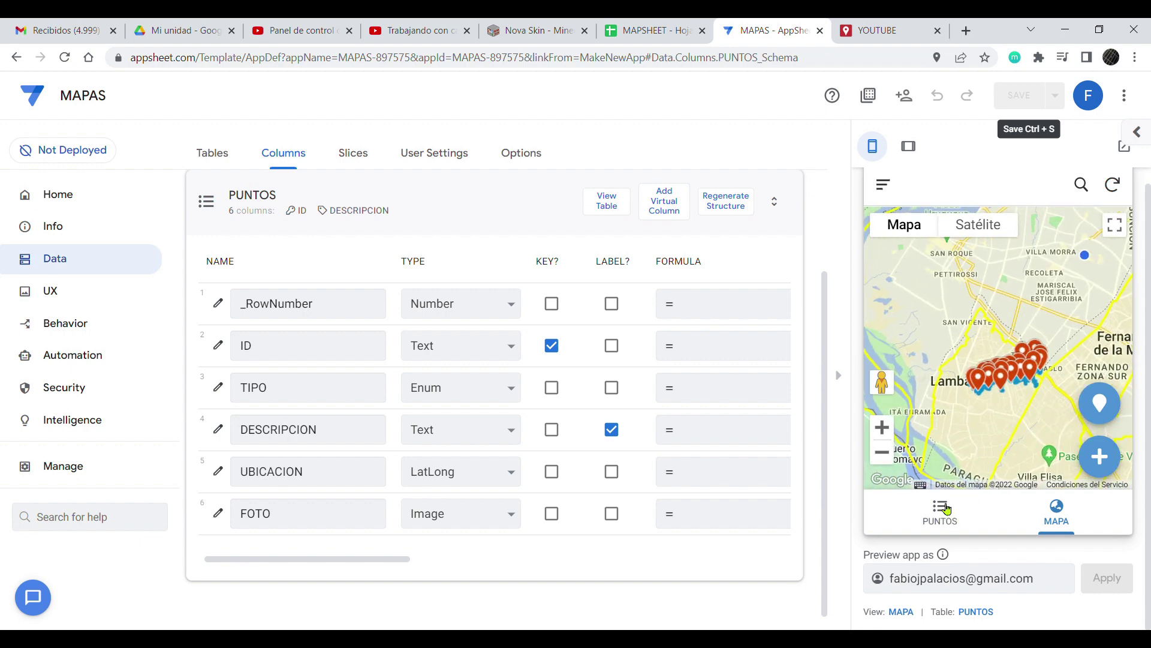
{"action": "scroll", "coordinate": [1022, 408], "scroll_direction": "up", "scroll_amount": 4}
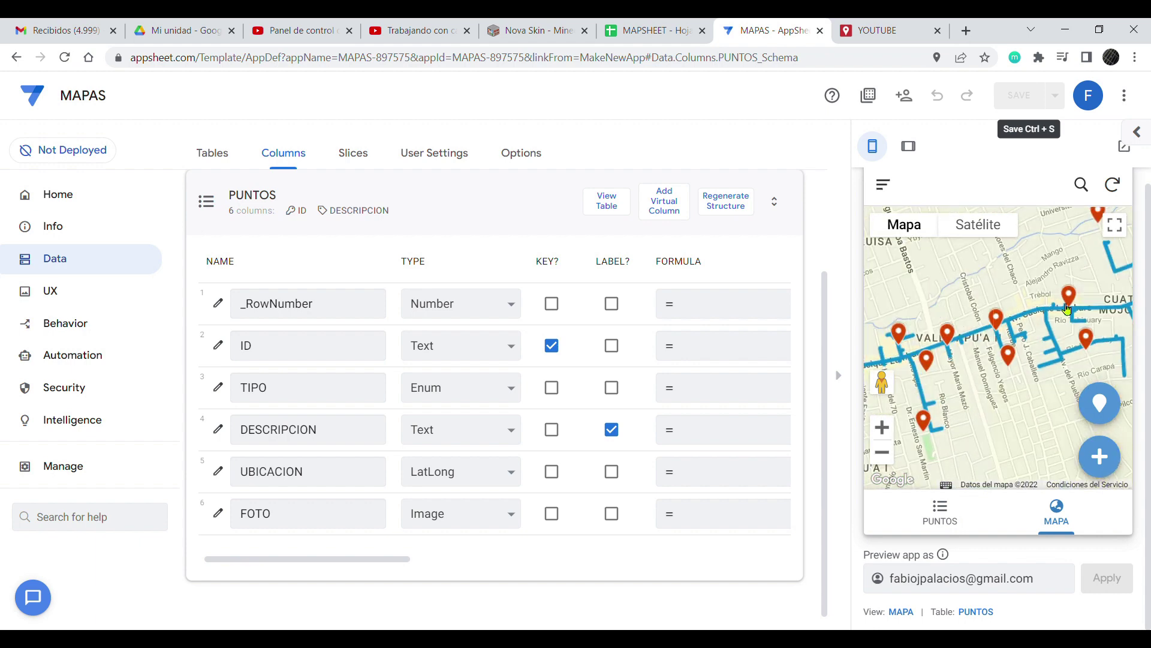
{"action": "left_click_drag", "start_coordinate": [1057, 309], "coordinate": [1058, 345]}
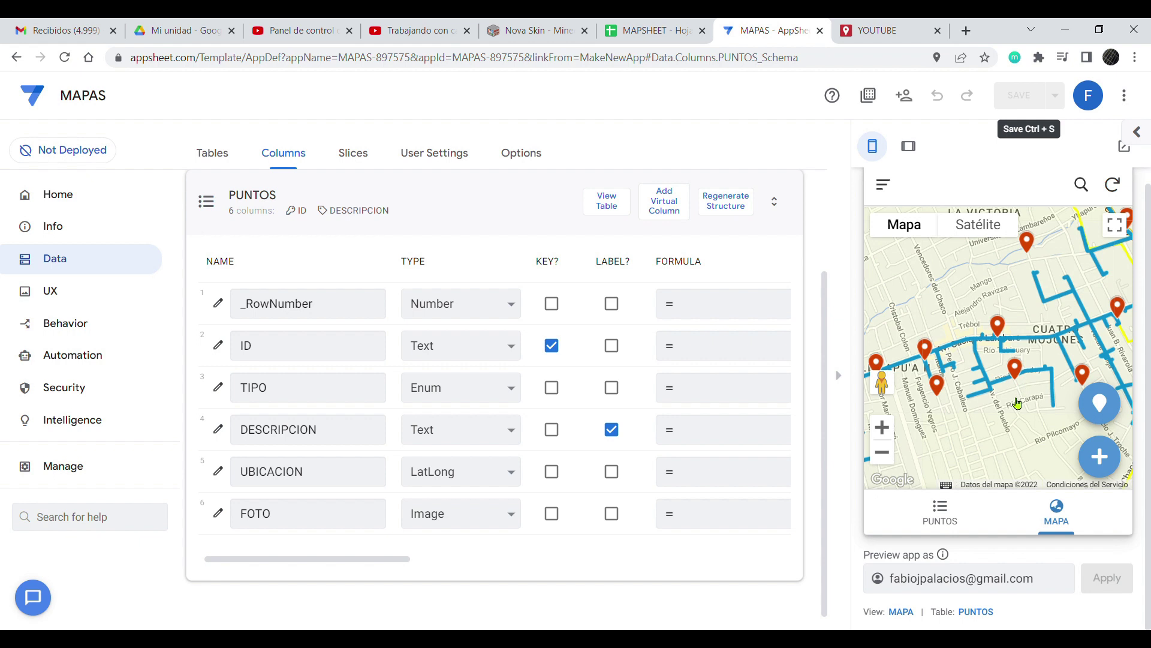
Step: Start a new PUNTOS record in the app preview with TIPO POSTE and DESCRIPCION EJEMPLO1
{"action": "left_click", "coordinate": [941, 511]}
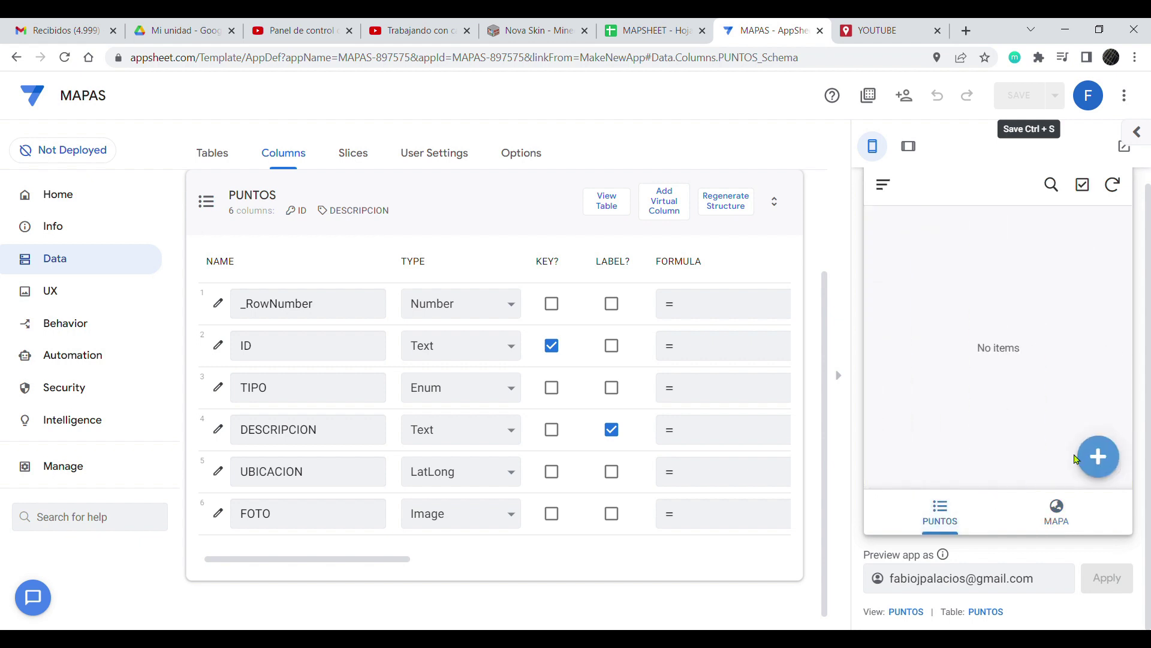
{"action": "left_click", "coordinate": [1096, 455]}
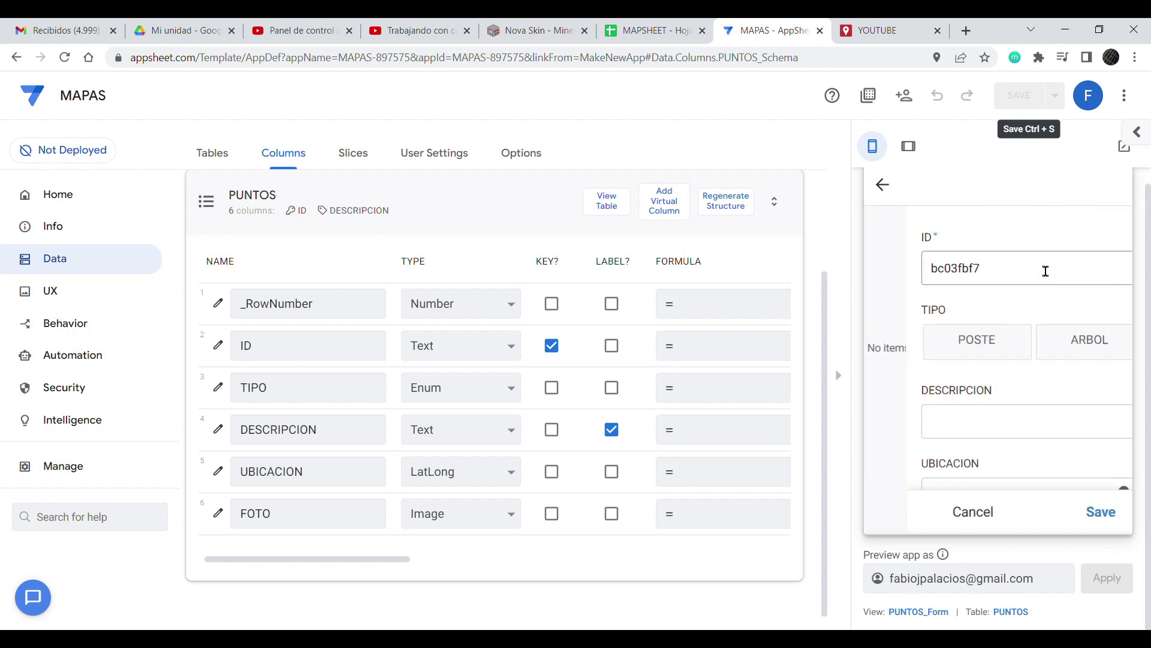
{"action": "left_click", "coordinate": [958, 352]}
{"action": "left_click", "coordinate": [960, 427]}
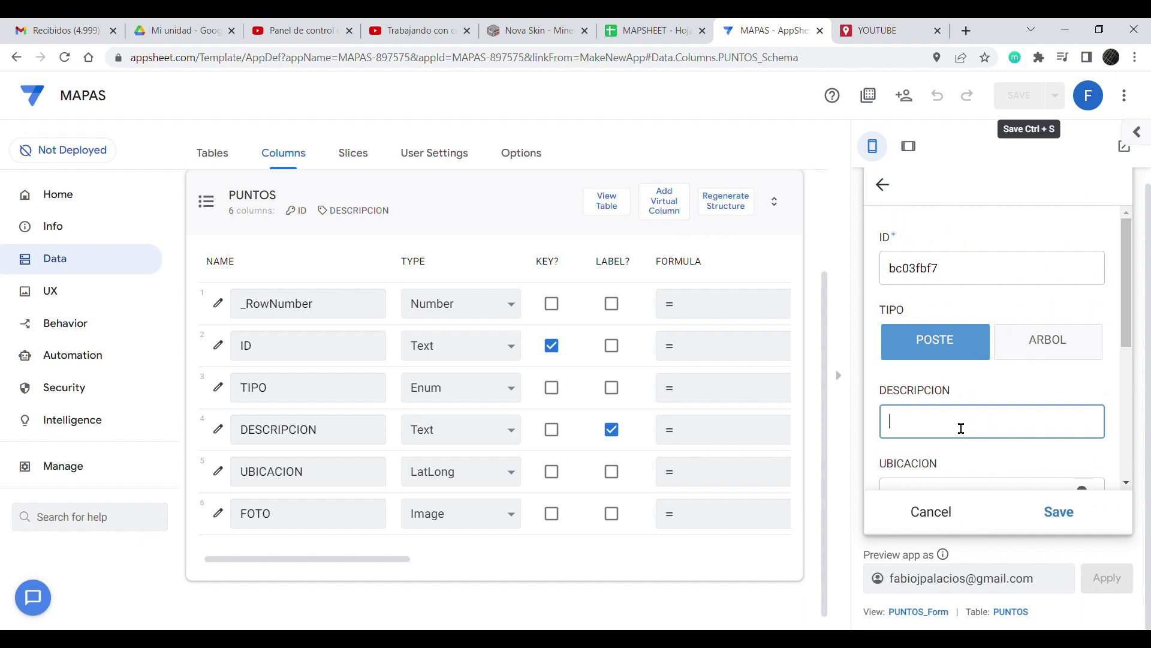
{"action": "type", "text": "EJEMPLO1"}
Step: Set the record's UBICACION on the form map to -25.342171, -57.596004, among the red point markers near Lambaré
{"action": "scroll", "coordinate": [963, 425], "scroll_direction": "down", "scroll_amount": 5}
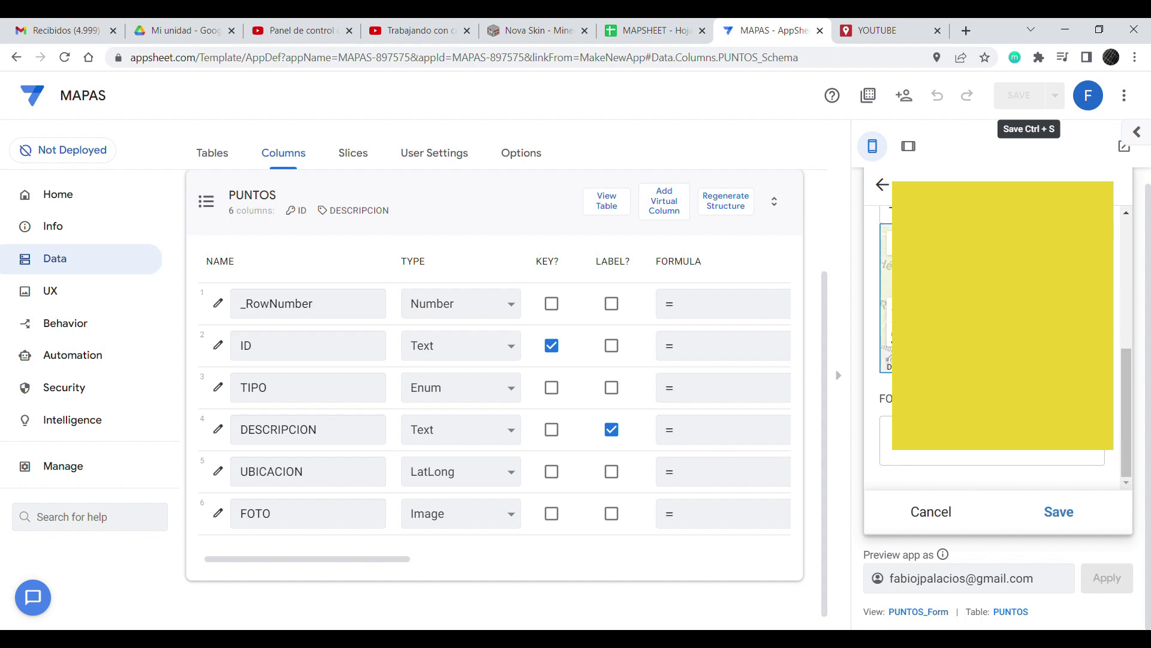
{"action": "scroll", "coordinate": [997, 276], "scroll_direction": "down", "scroll_amount": 5}
{"action": "mouse_move", "coordinate": [997, 275]}
{"action": "left_mouse_down"}
{"action": "mouse_move", "coordinate": [993, 300]}
{"action": "mouse_move", "coordinate": [995, 280]}
{"action": "left_mouse_up"}
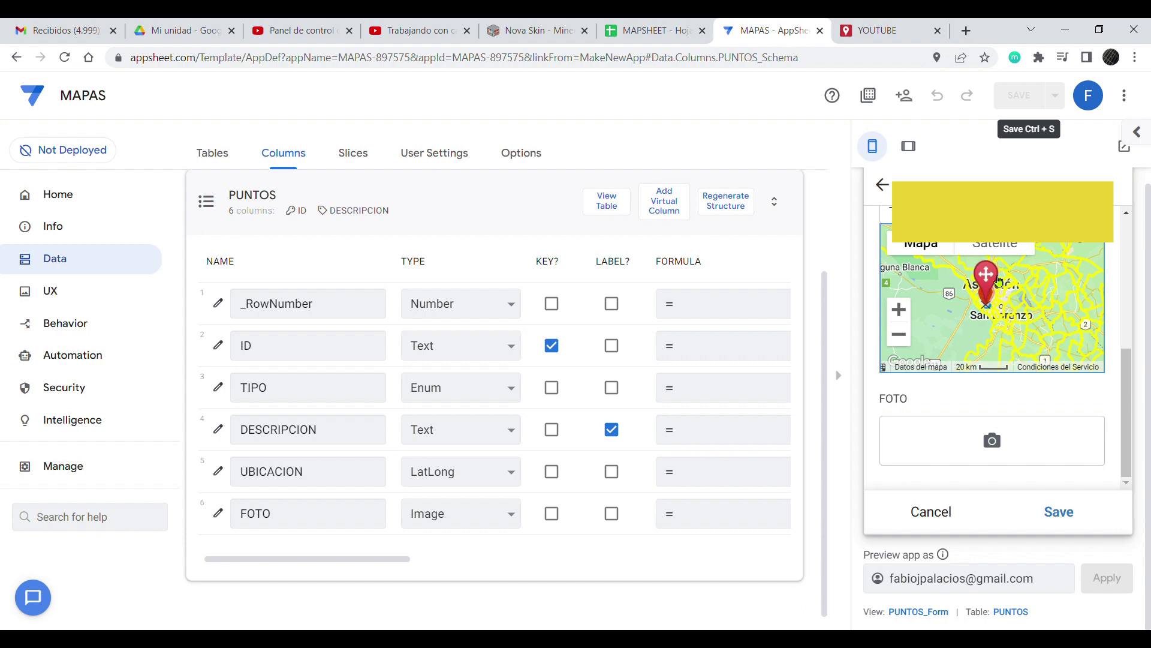
{"action": "scroll", "coordinate": [1115, 360], "scroll_direction": "up", "scroll_amount": 4}
{"action": "scroll", "coordinate": [1138, 429], "scroll_direction": "down", "scroll_amount": 2}
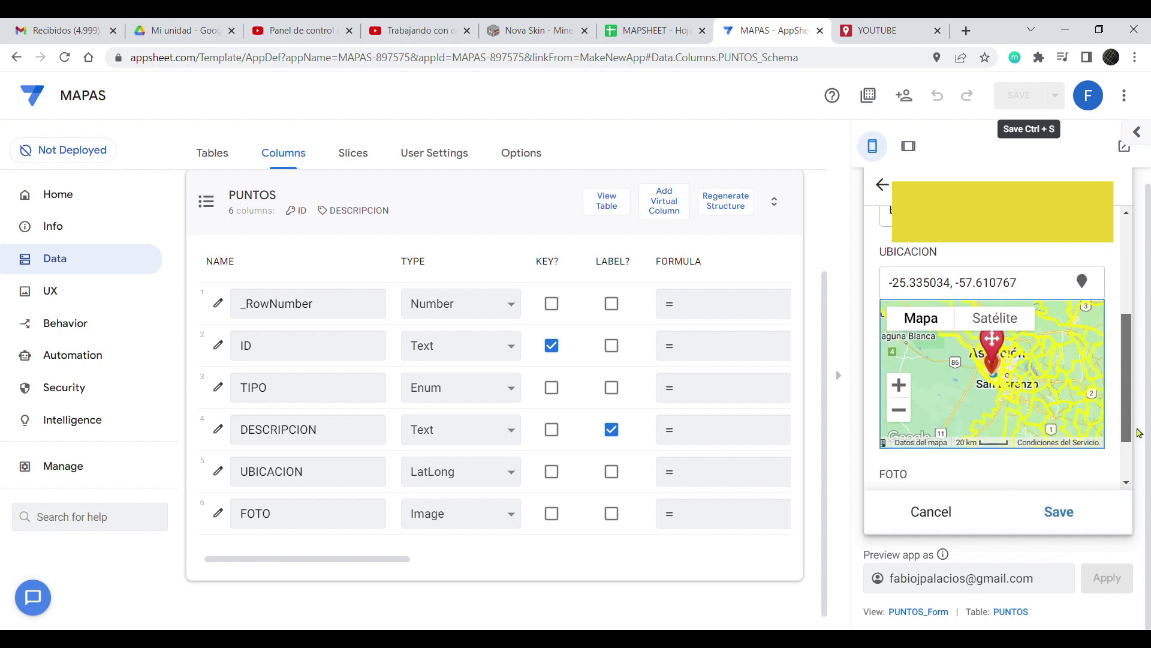
{"action": "left_click", "coordinate": [899, 395]}
{"action": "left_click", "coordinate": [899, 396]}
{"action": "left_click", "coordinate": [901, 352]}
{"action": "left_click", "coordinate": [901, 353]}
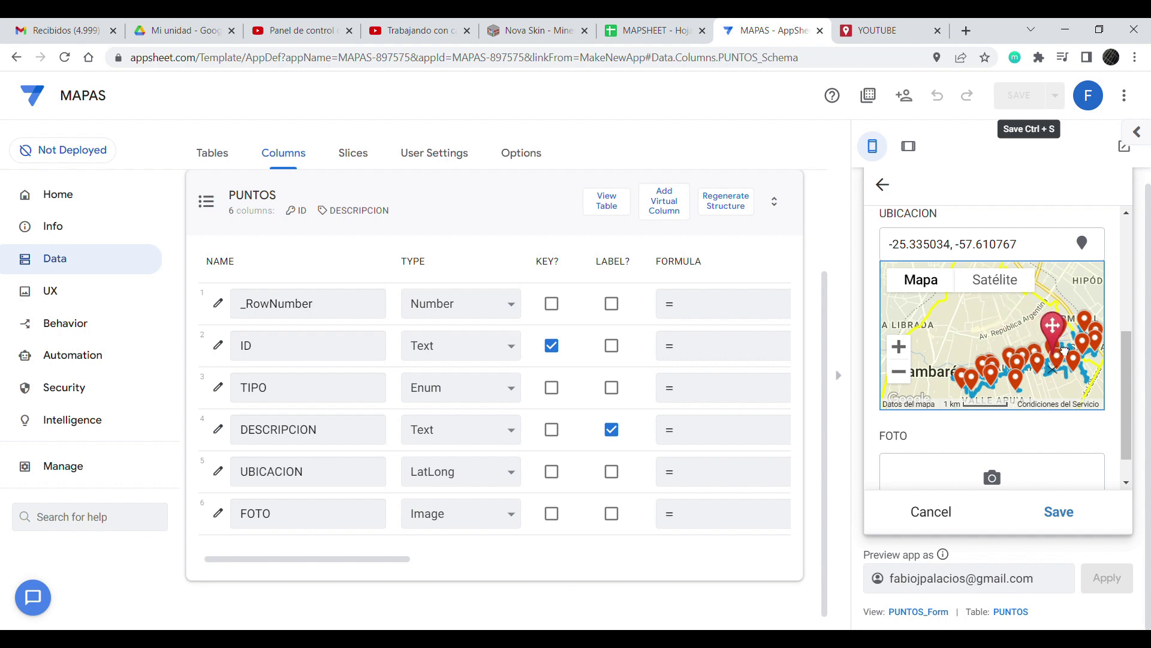
{"action": "left_click_drag", "start_coordinate": [1063, 351], "coordinate": [998, 317]}
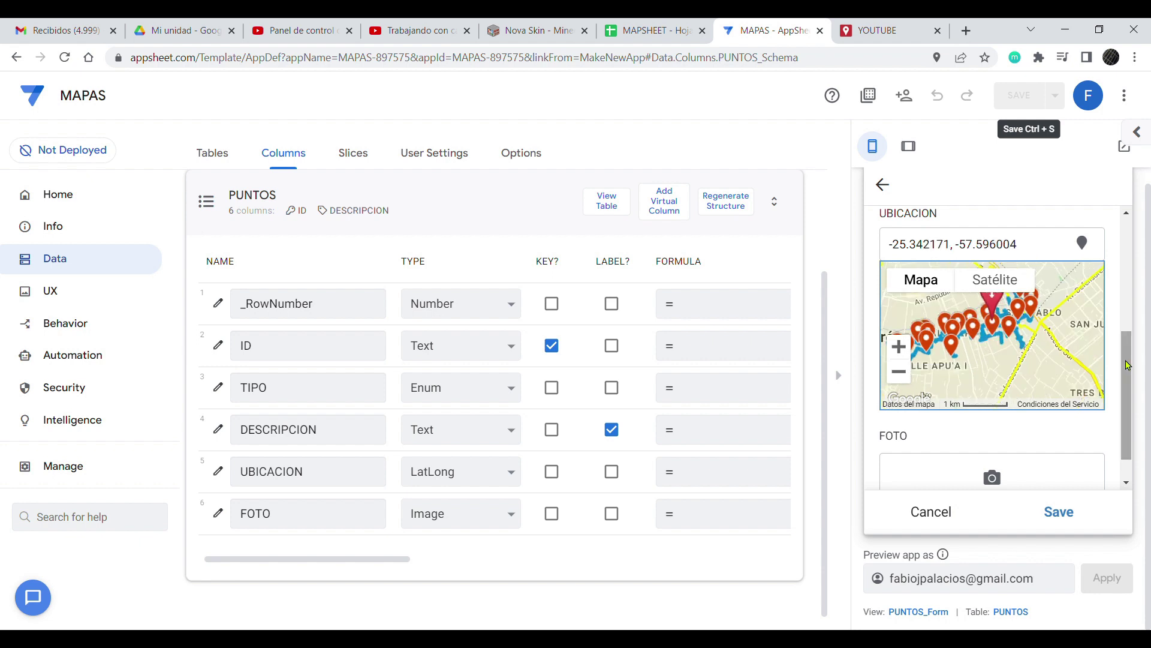
Step: Add the silver car picture as the record's FOTO and save the record
{"action": "scroll", "coordinate": [1127, 366], "scroll_direction": "down", "scroll_amount": 1}
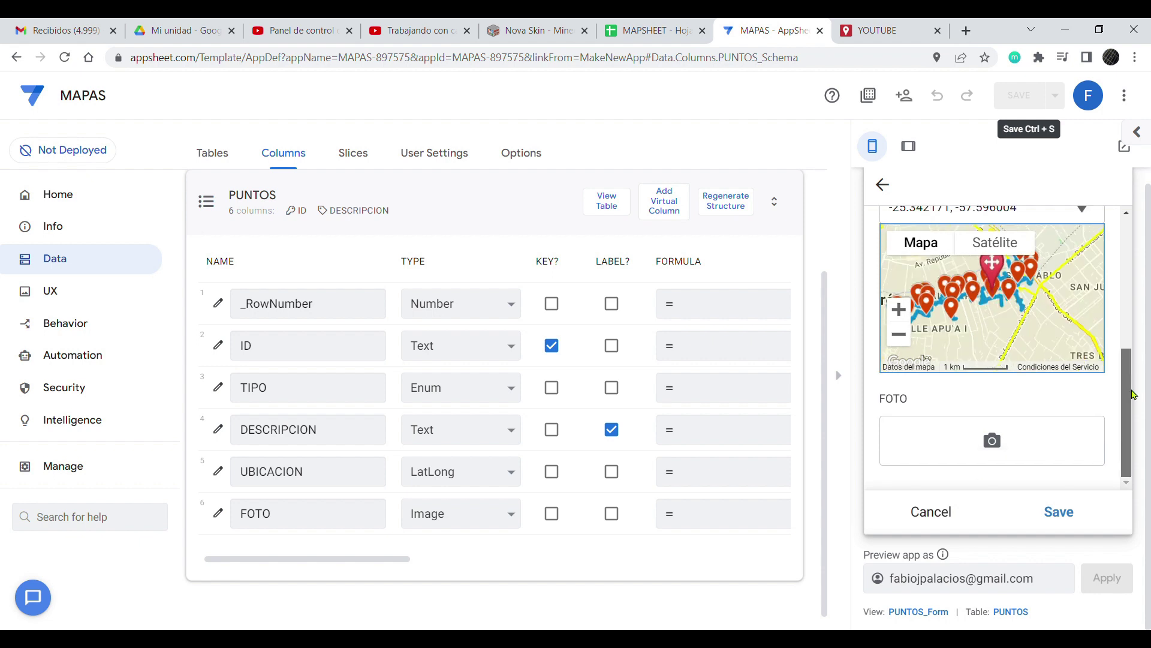
{"action": "left_click", "coordinate": [1025, 434]}
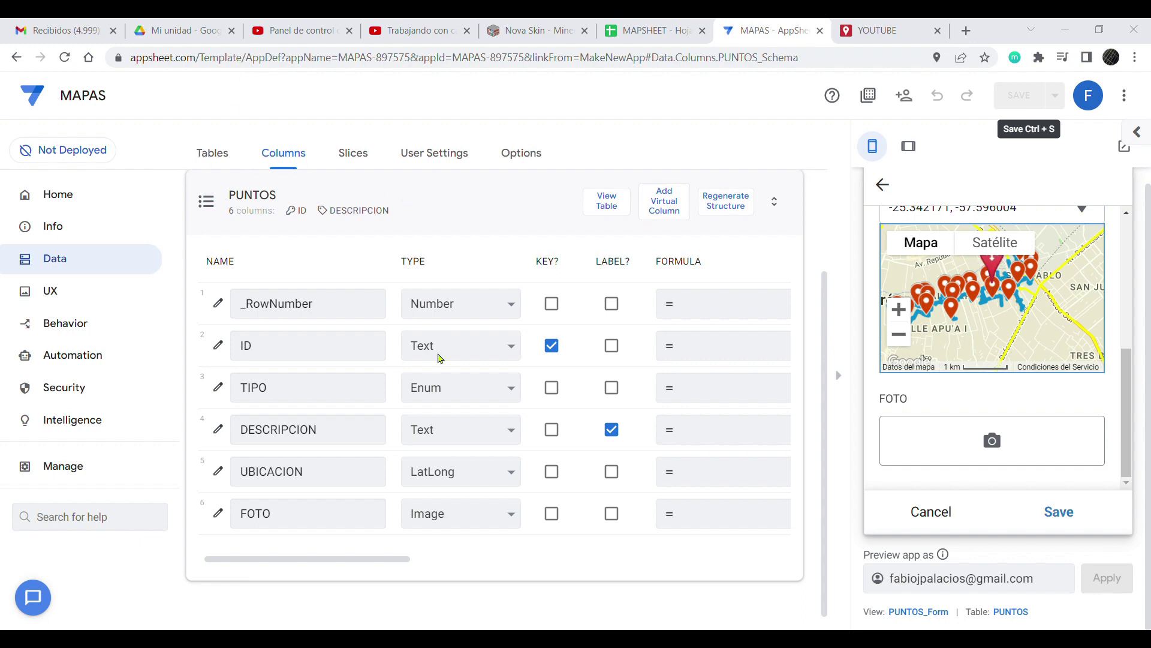
{"action": "scroll", "coordinate": [1068, 382], "scroll_direction": "down", "scroll_amount": 2}
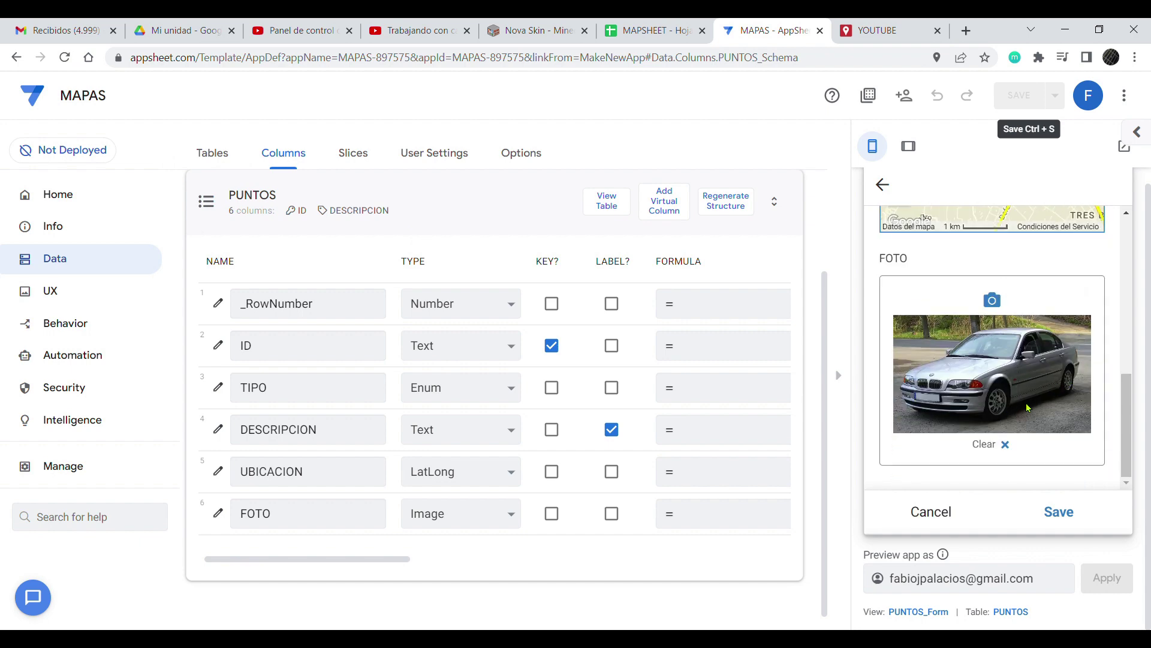
{"action": "left_click", "coordinate": [1064, 513]}
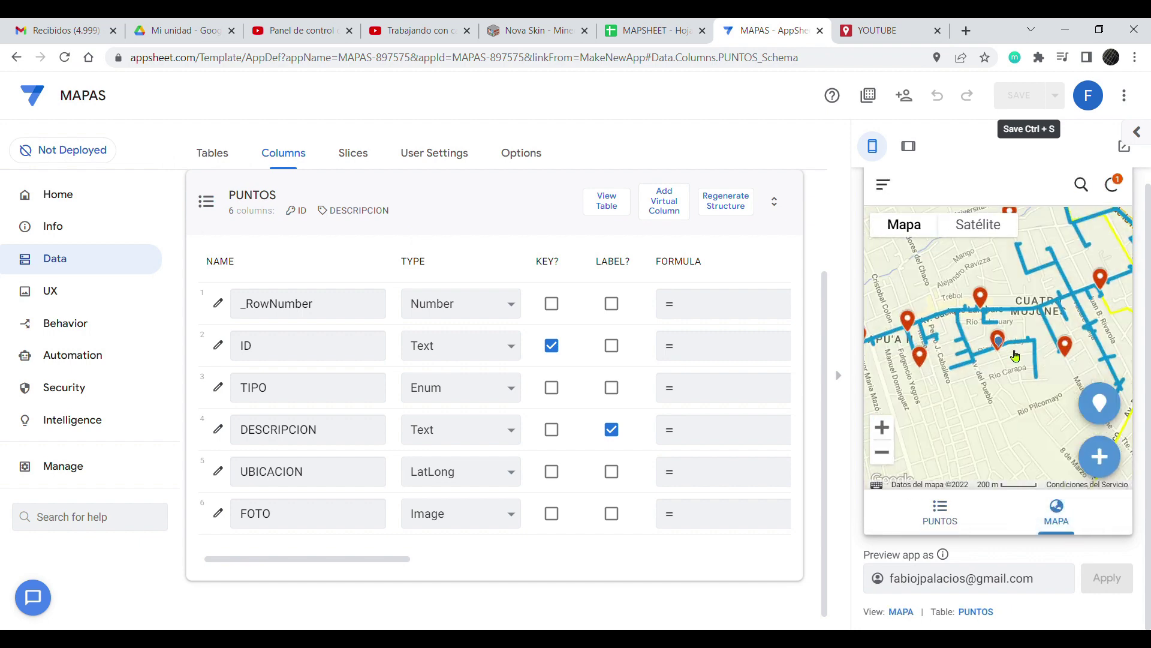
Step: View the EJEMPLO1 point's details in the MAPA view and its entry in the PUNTOS list
{"action": "left_click", "coordinate": [999, 342]}
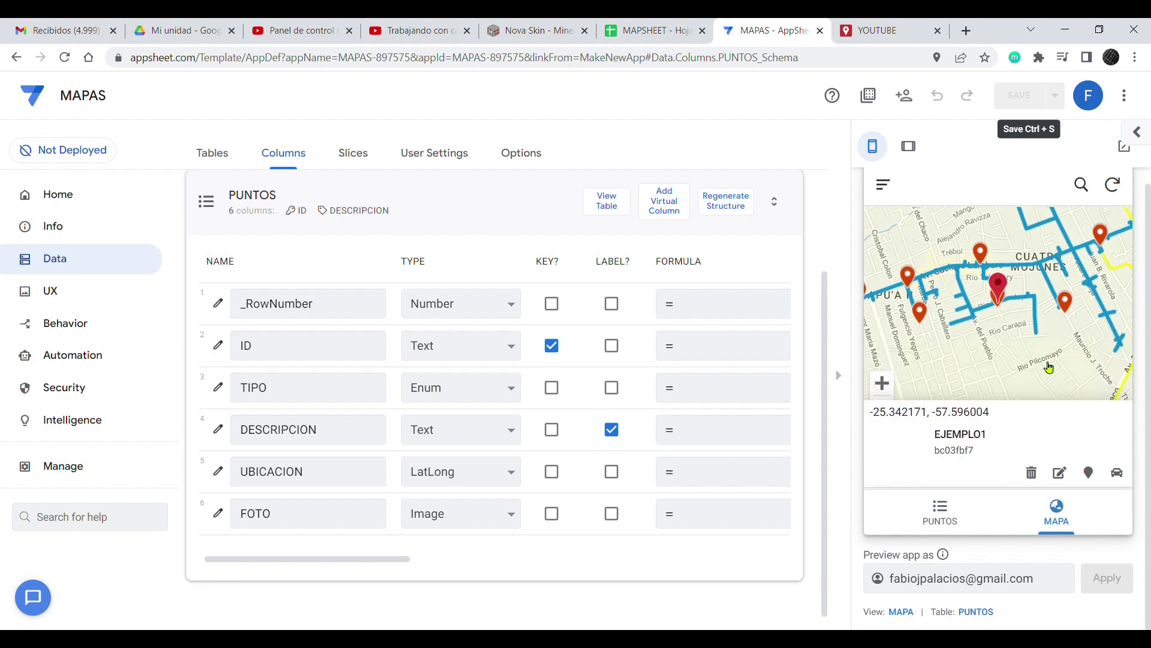
{"action": "left_click", "coordinate": [943, 511]}
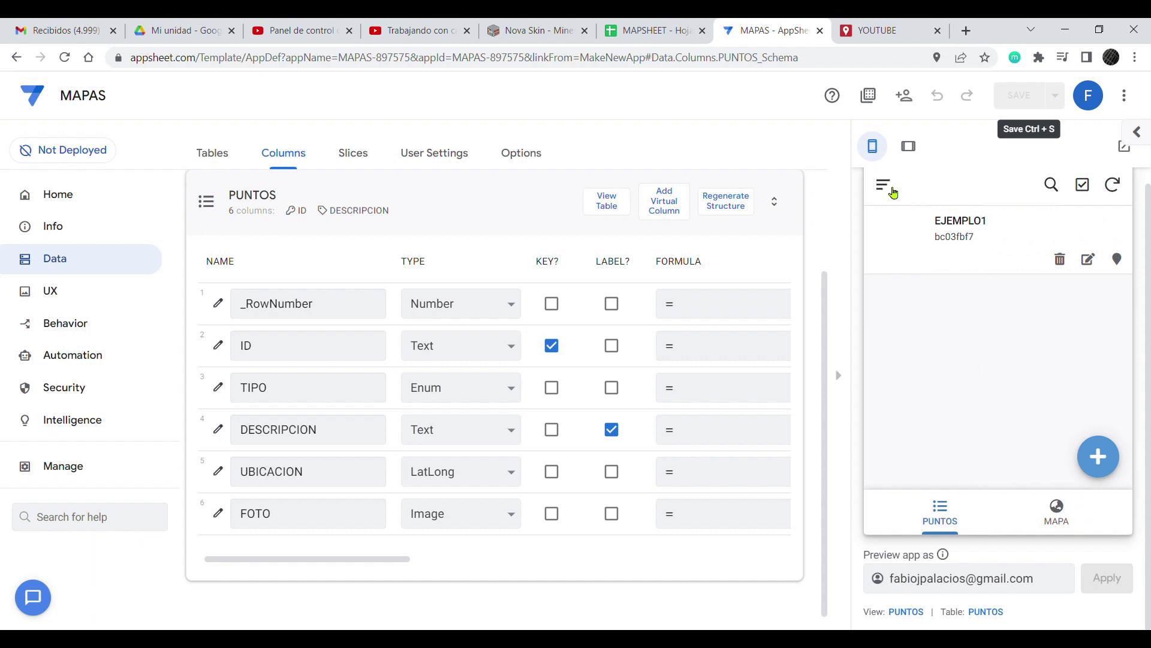
Step: Switch to the MAPSHEET spreadsheet and fit the FOTO and UBICACION column widths to their contents
{"action": "left_click", "coordinate": [640, 33]}
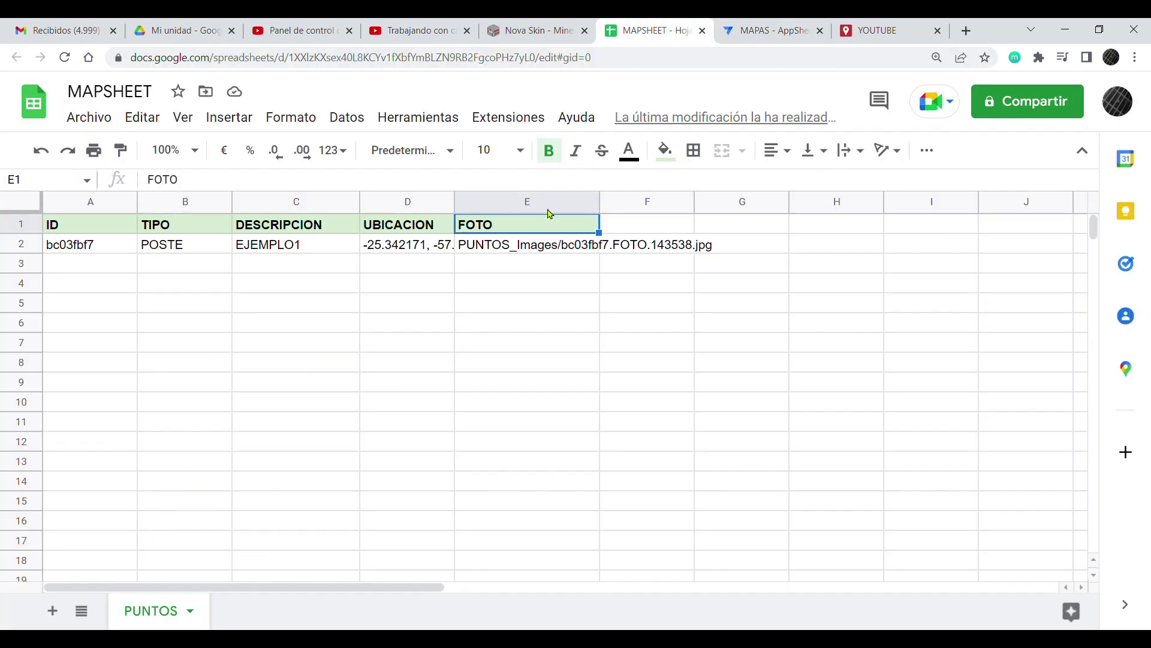
{"action": "left_click", "coordinate": [597, 201]}
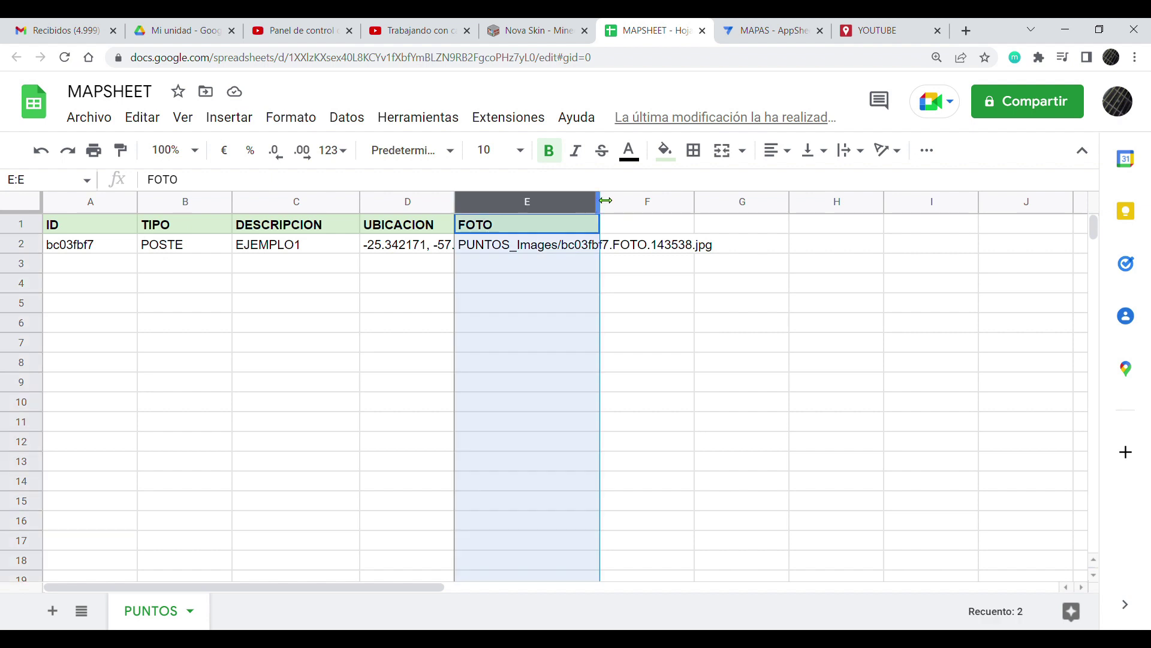
{"action": "double_click", "coordinate": [605, 201]}
{"action": "left_click", "coordinate": [441, 202]}
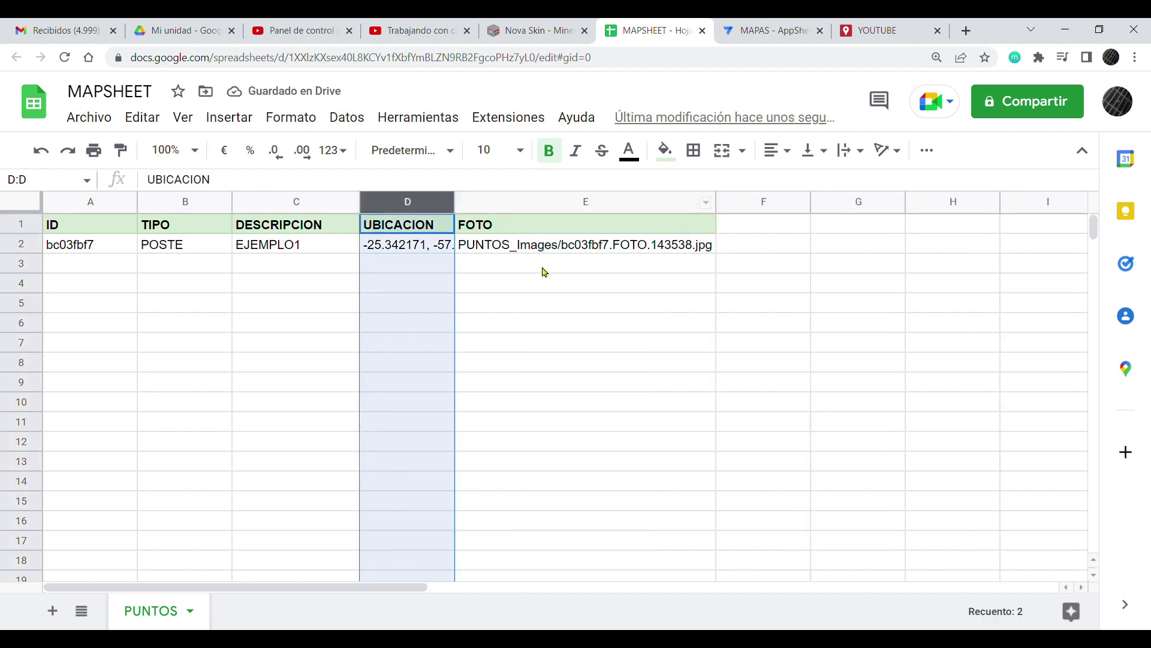
{"action": "double_click", "coordinate": [454, 205]}
{"action": "left_click", "coordinate": [541, 244]}
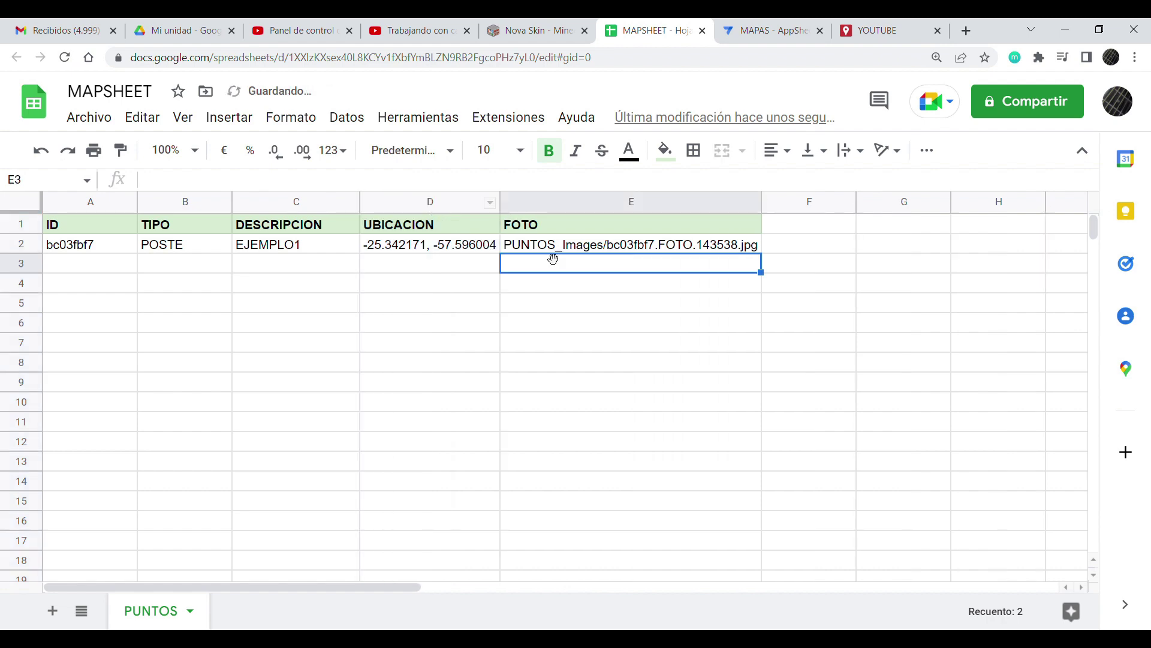
Step: Switch back to the MAPAS app in AppSheet and check the EJEMPLO1 record in the MAPA and PUNTOS views
{"action": "left_click", "coordinate": [767, 30]}
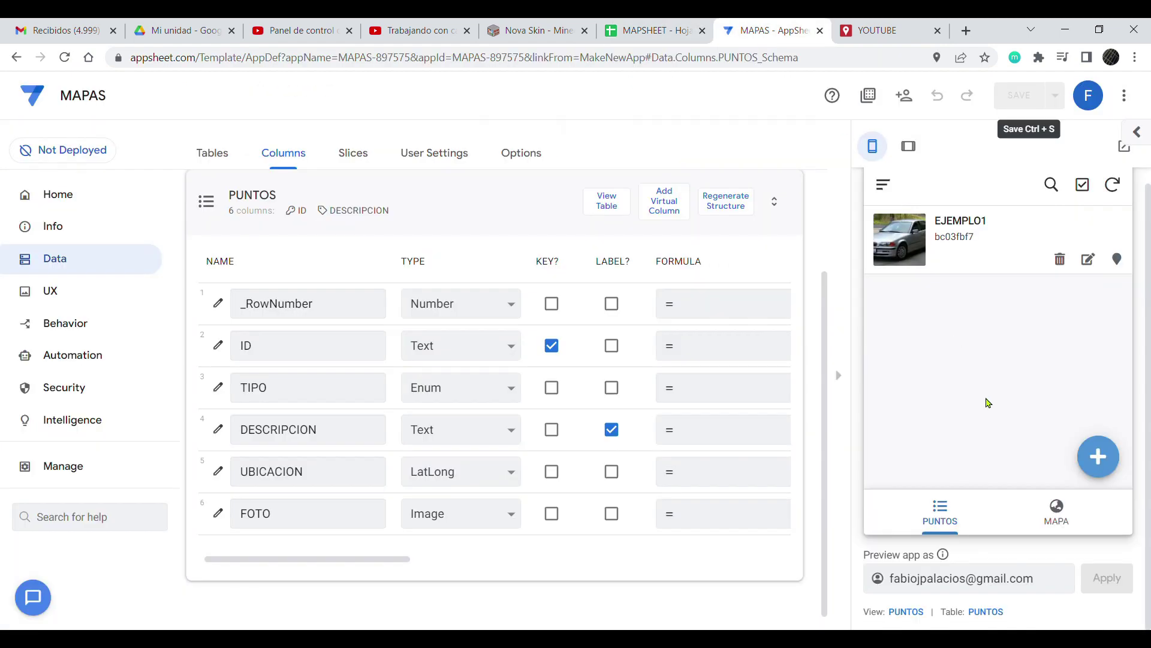
{"action": "left_click", "coordinate": [1057, 513]}
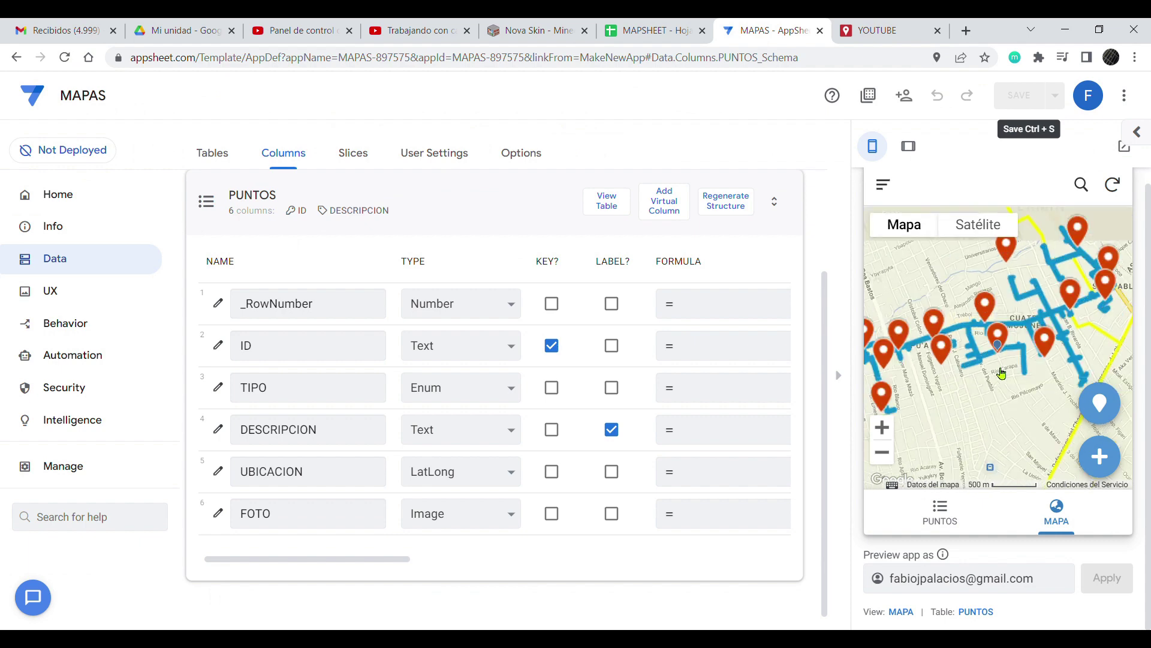
{"action": "left_click", "coordinate": [955, 523]}
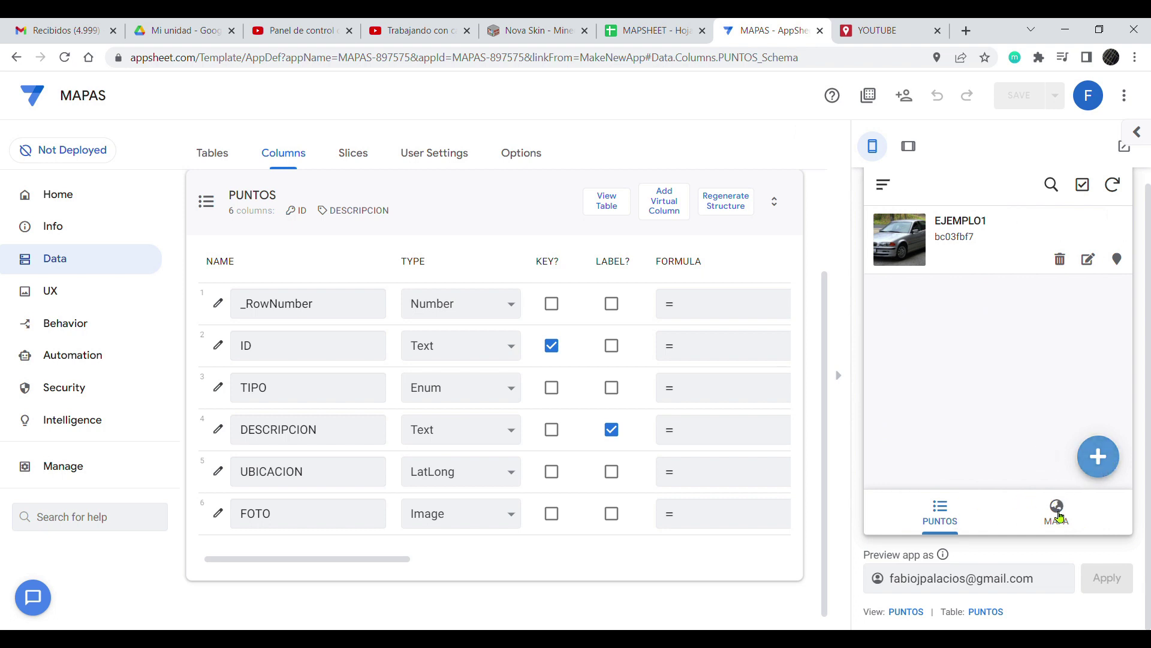
Step: Review the KML file URL in UBICACION's type details and view its layers in the preview's MAPA view
{"action": "left_click", "coordinate": [219, 470]}
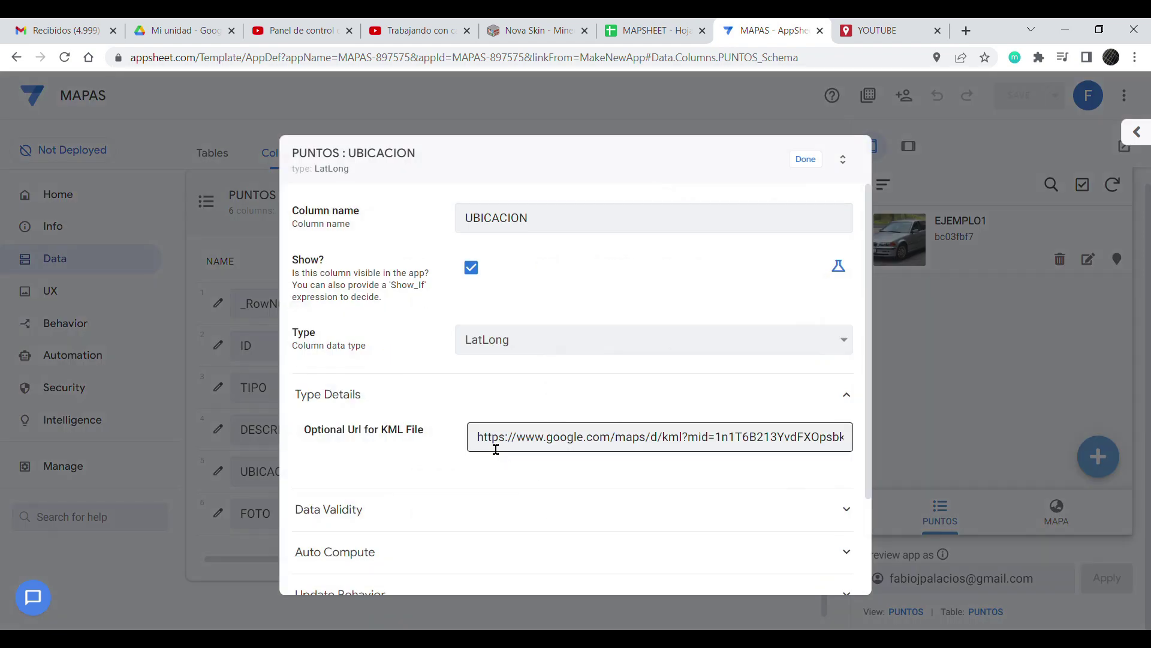
{"action": "left_click_drag", "start_coordinate": [487, 446], "coordinate": [860, 450]}
{"action": "left_click", "coordinate": [806, 163]}
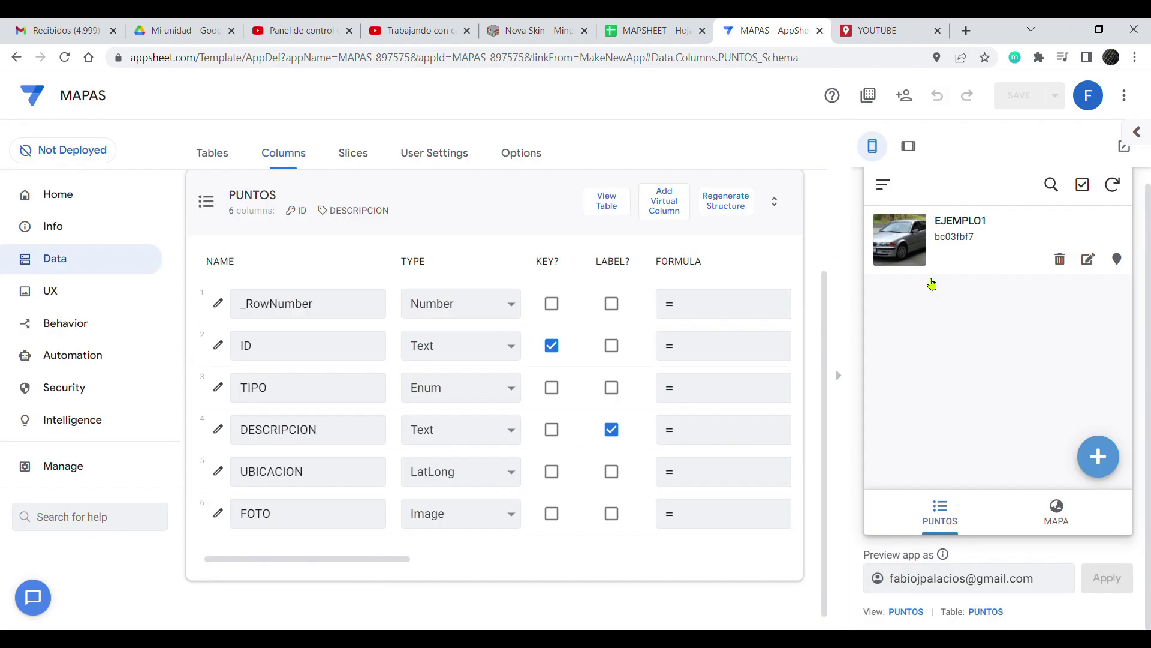
{"action": "left_click", "coordinate": [1057, 513]}
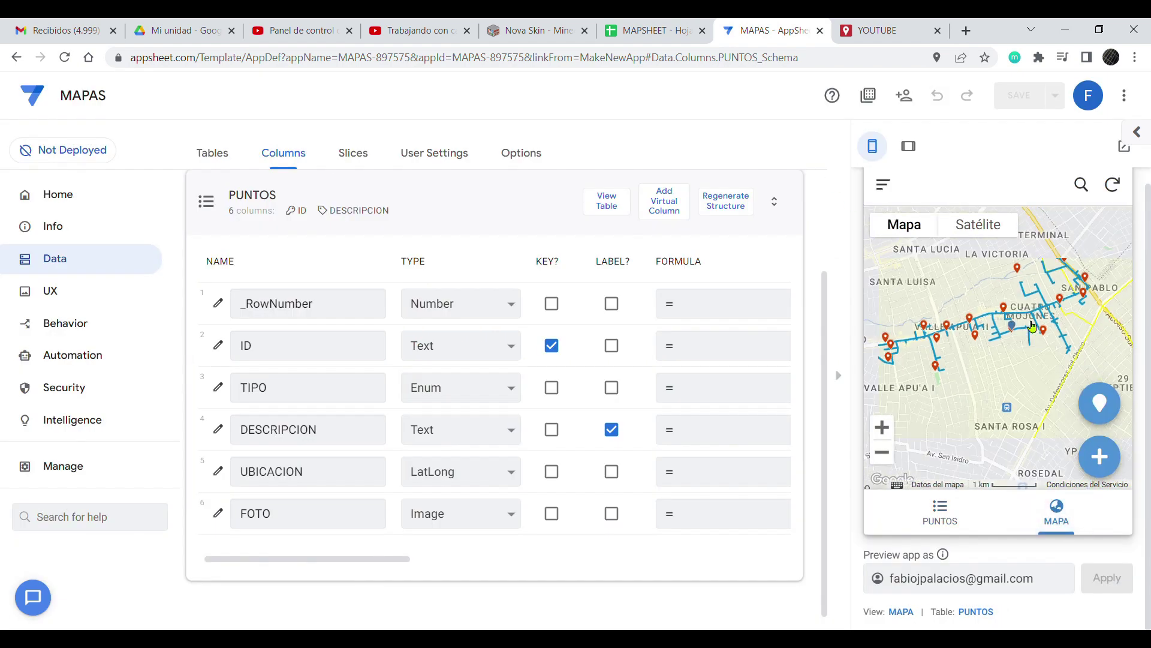
{"action": "scroll", "coordinate": [1032, 330], "scroll_direction": "down", "scroll_amount": 3}
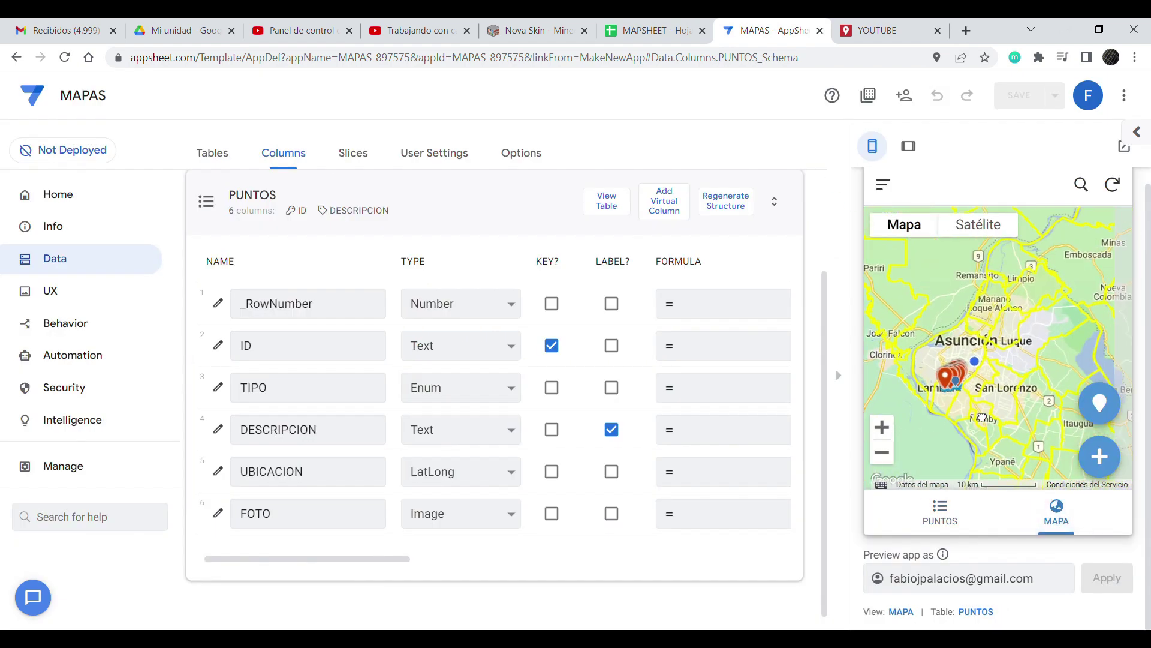